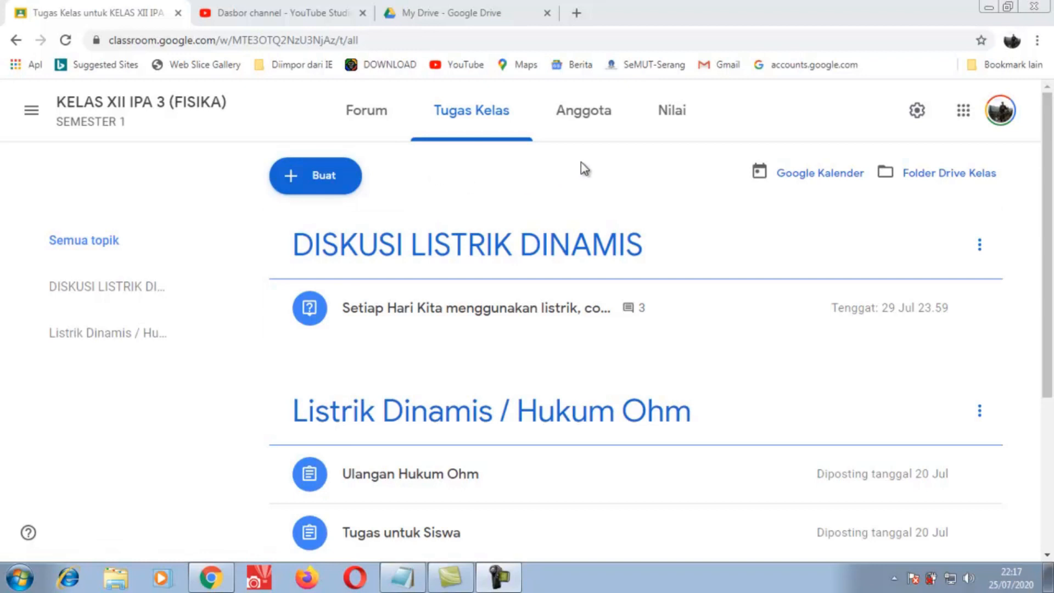
Open the first listed student's submission for the Absen Siswa question from the class gradebook
{"action": "left_click", "coordinate": [674, 114]}
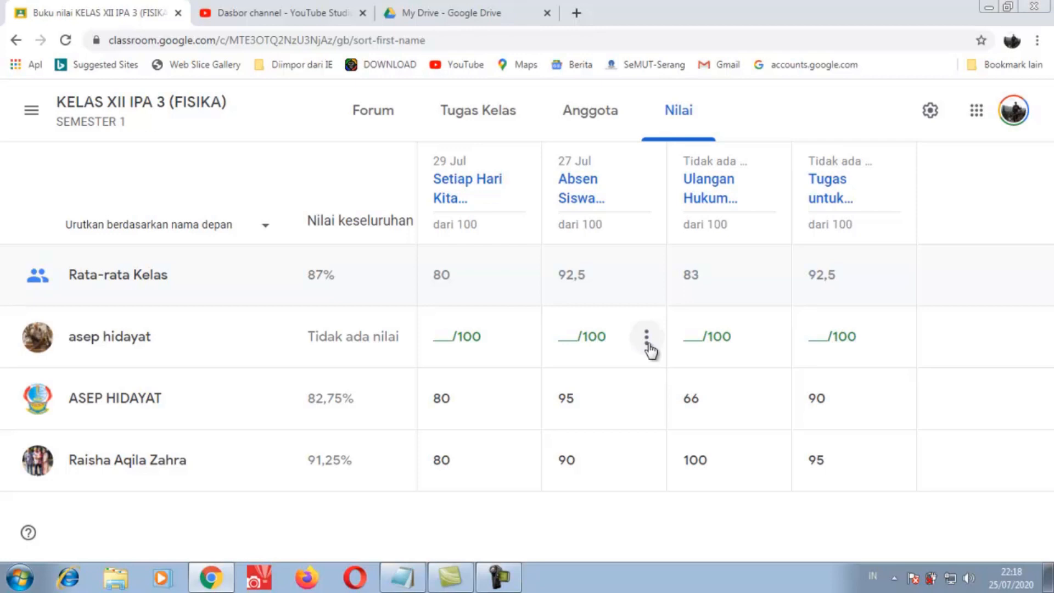
{"action": "left_click", "coordinate": [647, 343]}
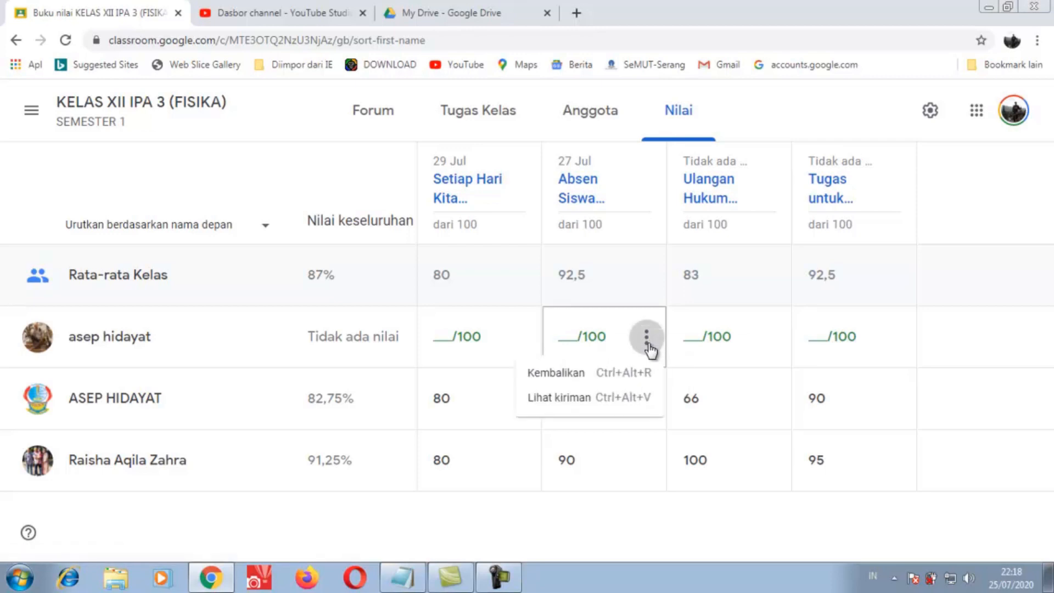
{"action": "left_click", "coordinate": [584, 399]}
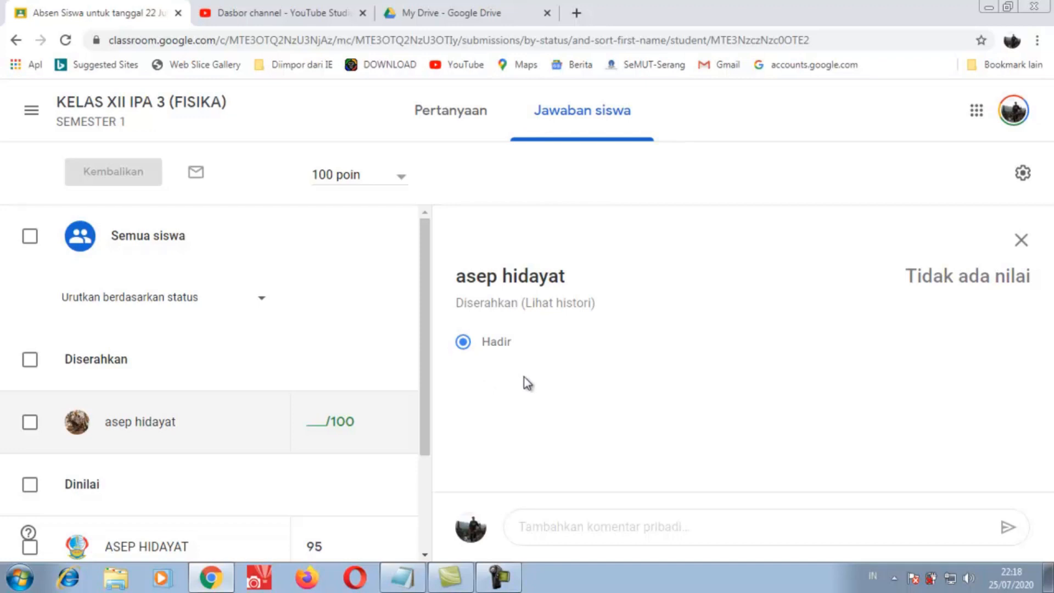
Grade the student's Absen Siswa submission 80 out of 100 and return it to the student
{"action": "left_click", "coordinate": [323, 426]}
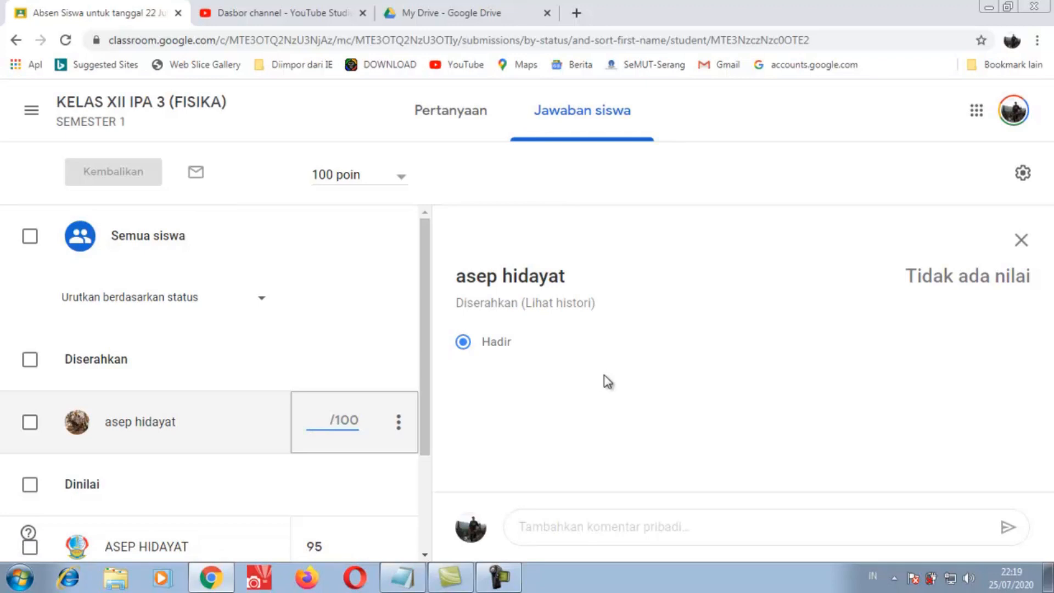
{"action": "type", "text": "80"}
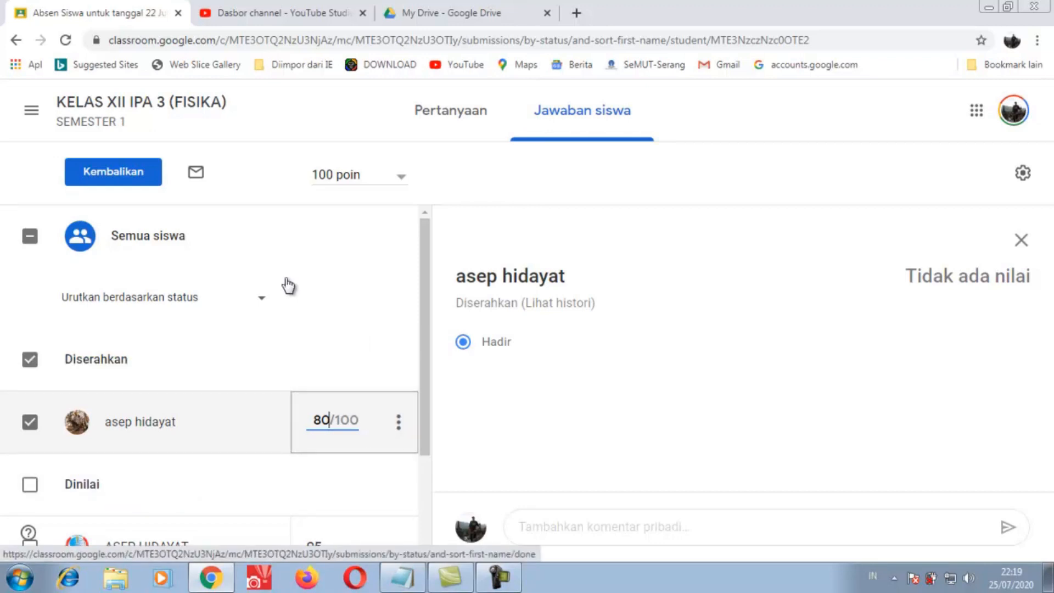
{"action": "left_click", "coordinate": [129, 177]}
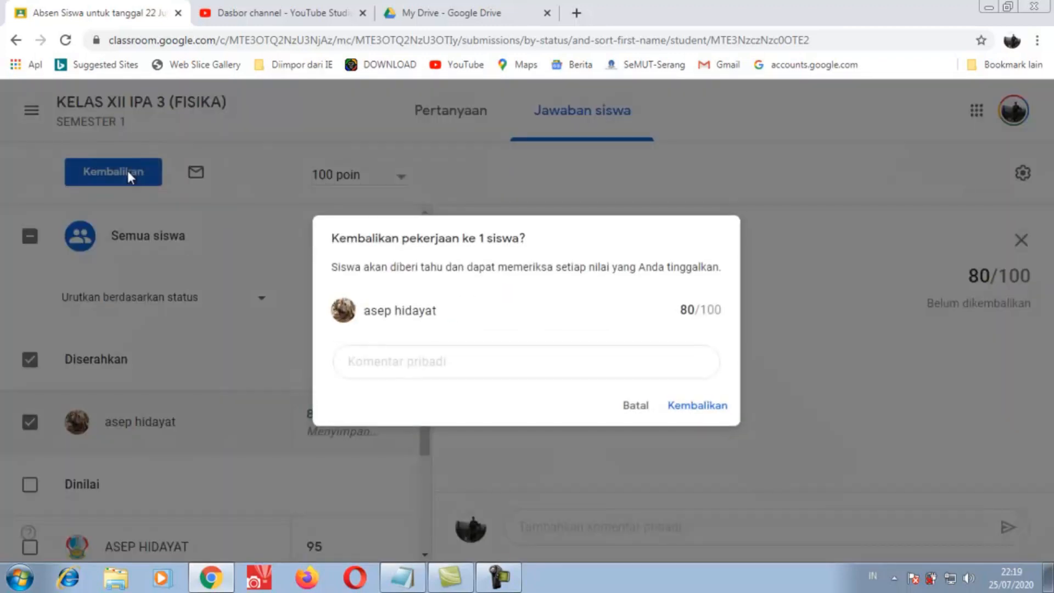
{"action": "left_click", "coordinate": [704, 407]}
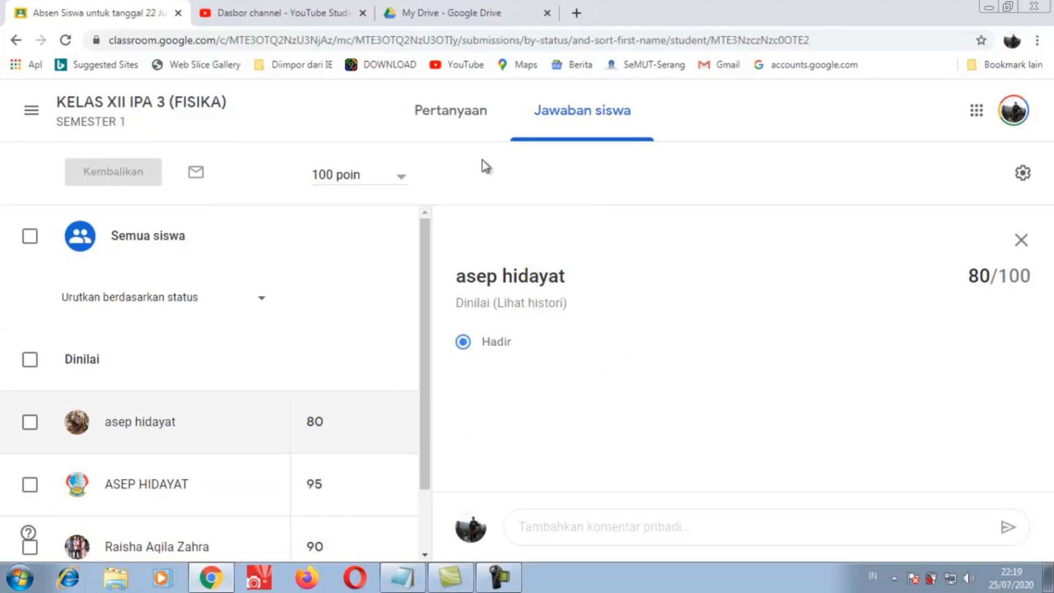
Go back to the class gradebook and open the same student's submission for the Tugas untuk Siswa assignment
{"action": "left_click", "coordinate": [17, 40]}
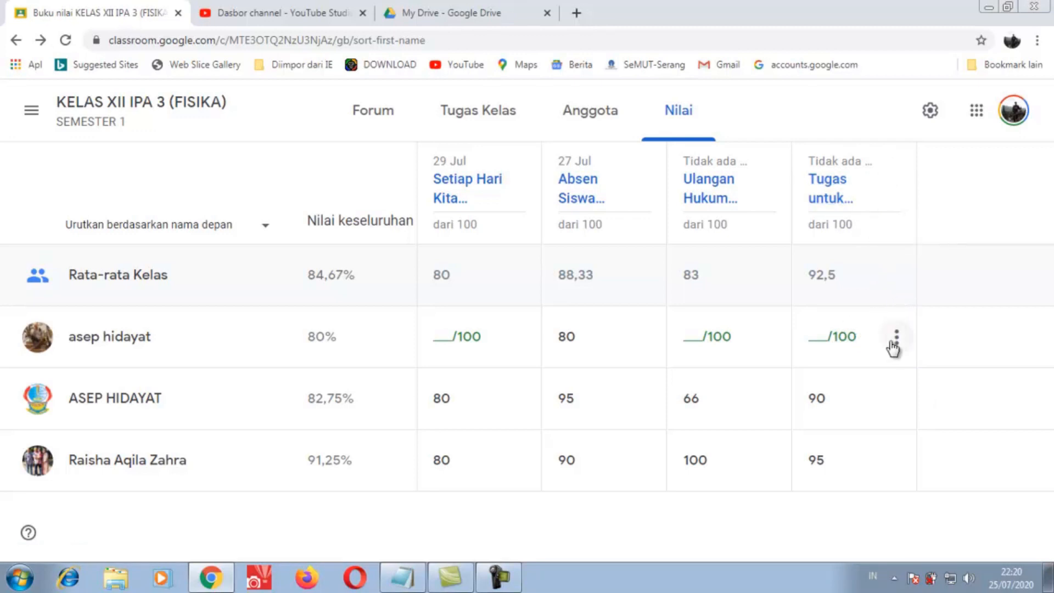
{"action": "left_click", "coordinate": [896, 340]}
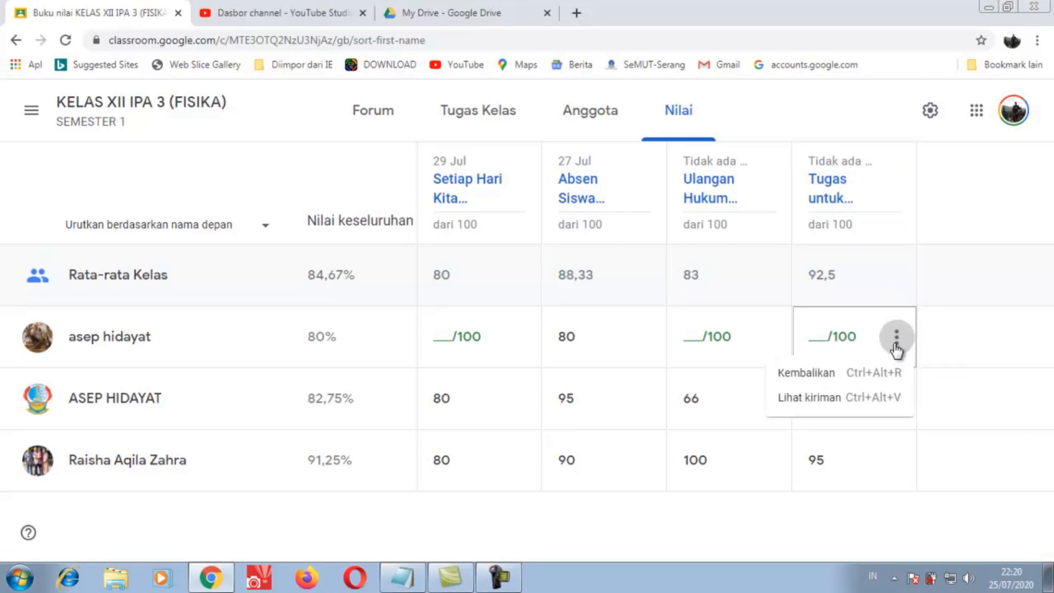
{"action": "left_click", "coordinate": [828, 398]}
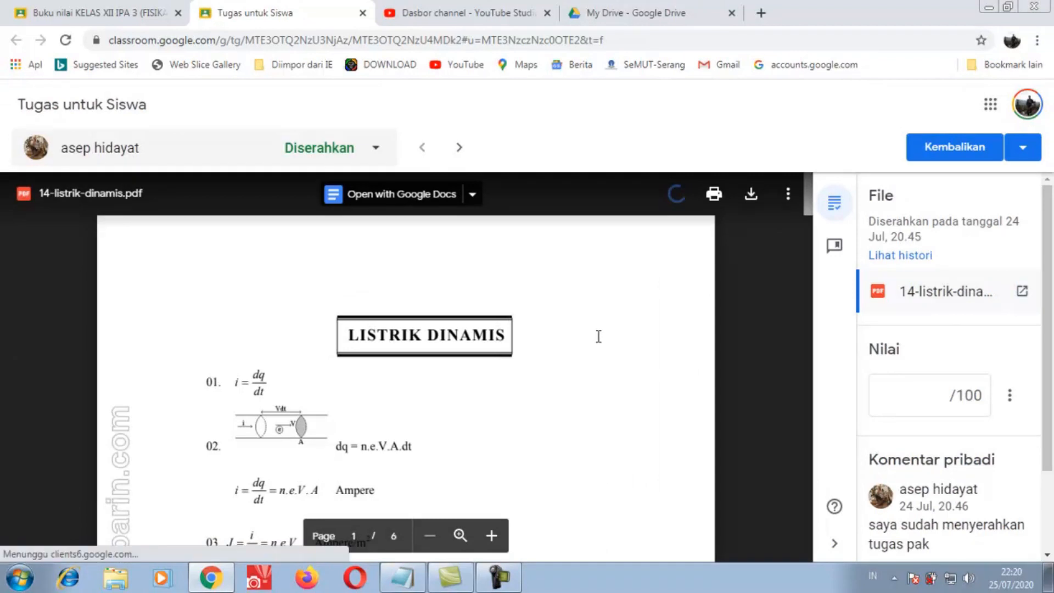
Read through the pages of the student's submitted file 14-listrik-dinamis.pdf
{"action": "scroll", "coordinate": [595, 344], "scroll_direction": "down", "scroll_amount": 7}
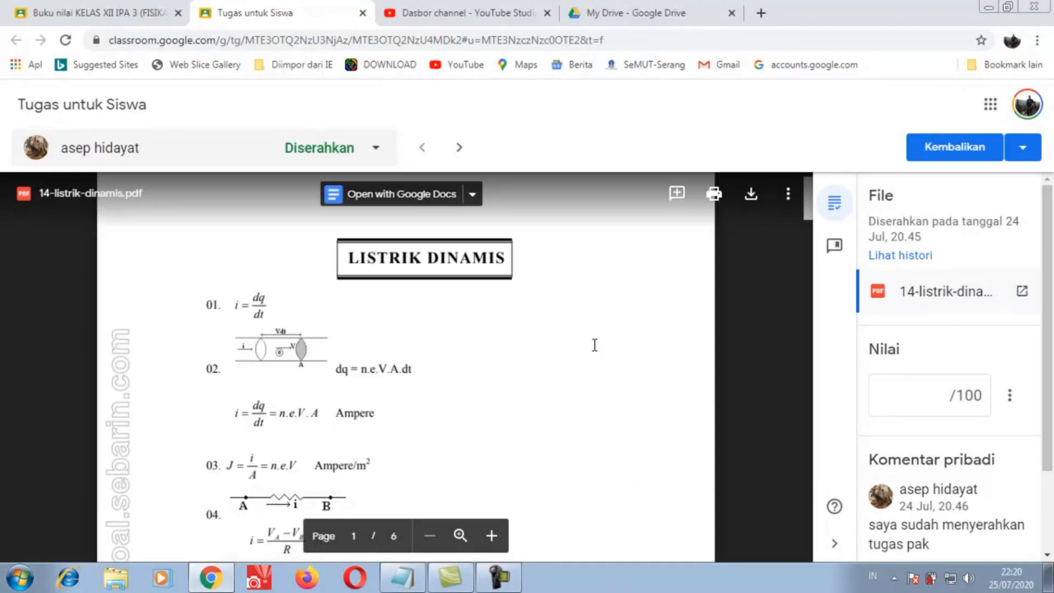
{"action": "scroll", "coordinate": [594, 345], "scroll_direction": "down", "scroll_amount": 10}
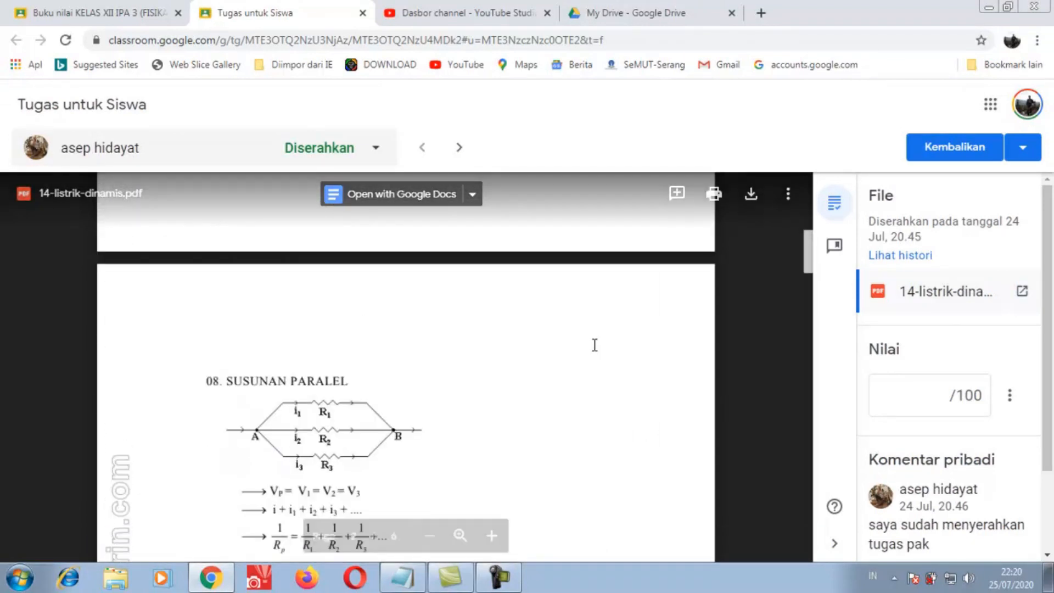
{"action": "scroll", "coordinate": [594, 345], "scroll_direction": "down", "scroll_amount": 15}
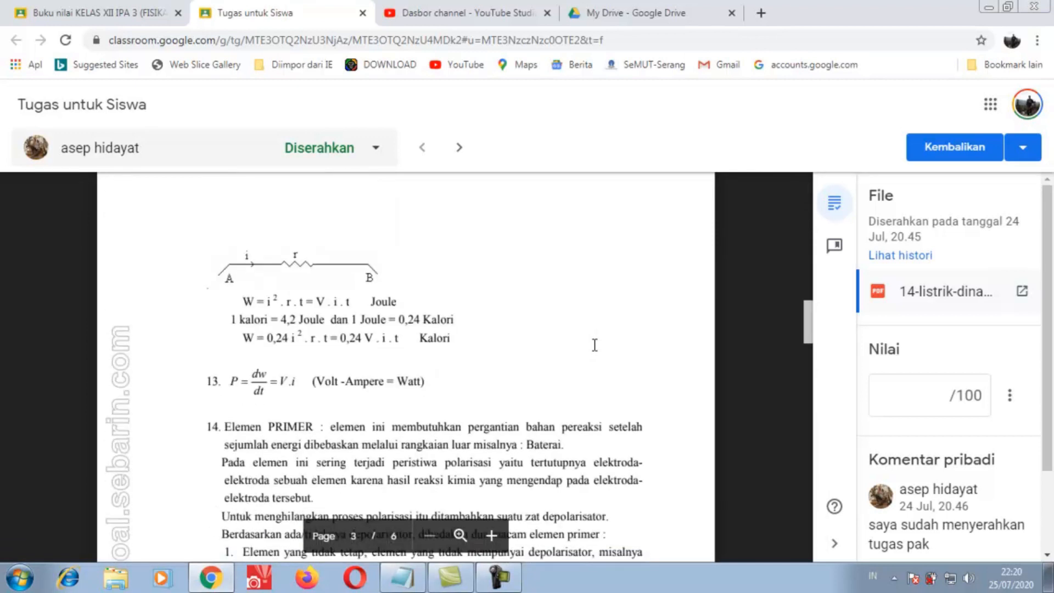
{"action": "scroll", "coordinate": [594, 344], "scroll_direction": "down", "scroll_amount": 15}
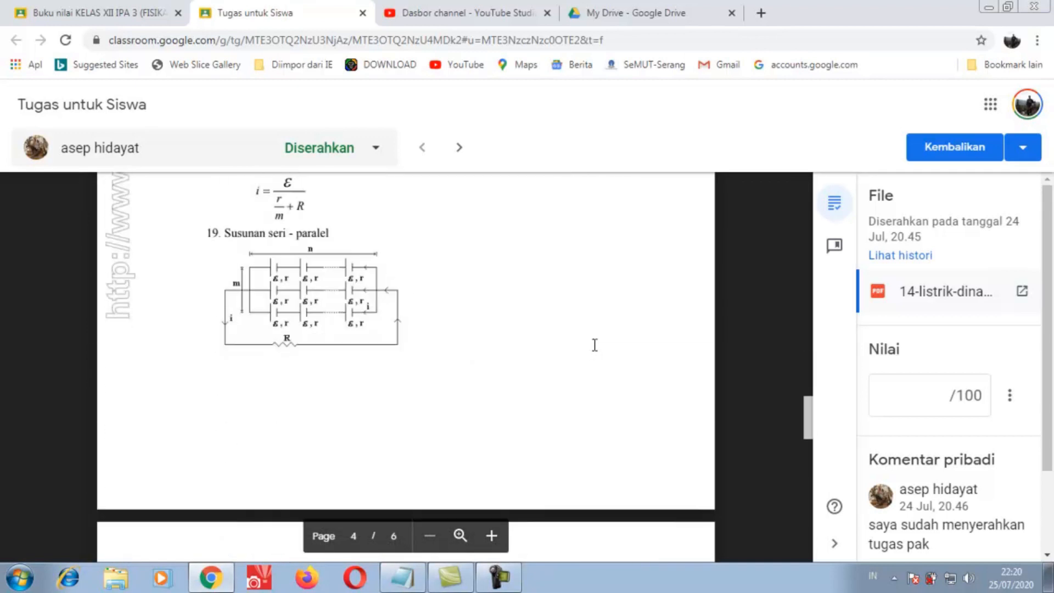
{"action": "scroll", "coordinate": [594, 344], "scroll_direction": "down", "scroll_amount": 12}
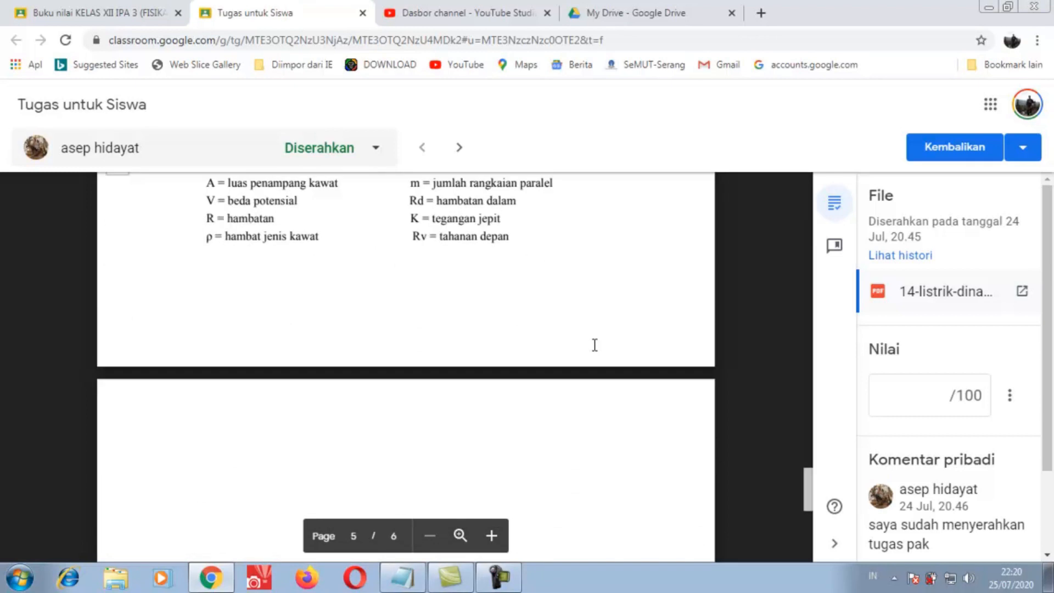
{"action": "scroll", "coordinate": [595, 345], "scroll_direction": "up", "scroll_amount": 6}
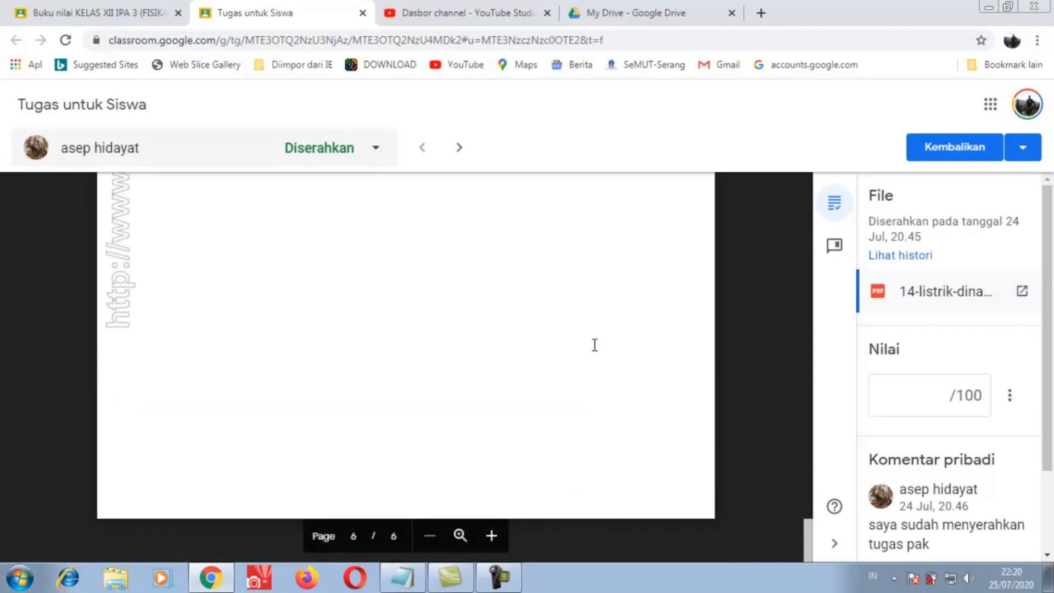
{"action": "scroll", "coordinate": [594, 344], "scroll_direction": "up", "scroll_amount": 15}
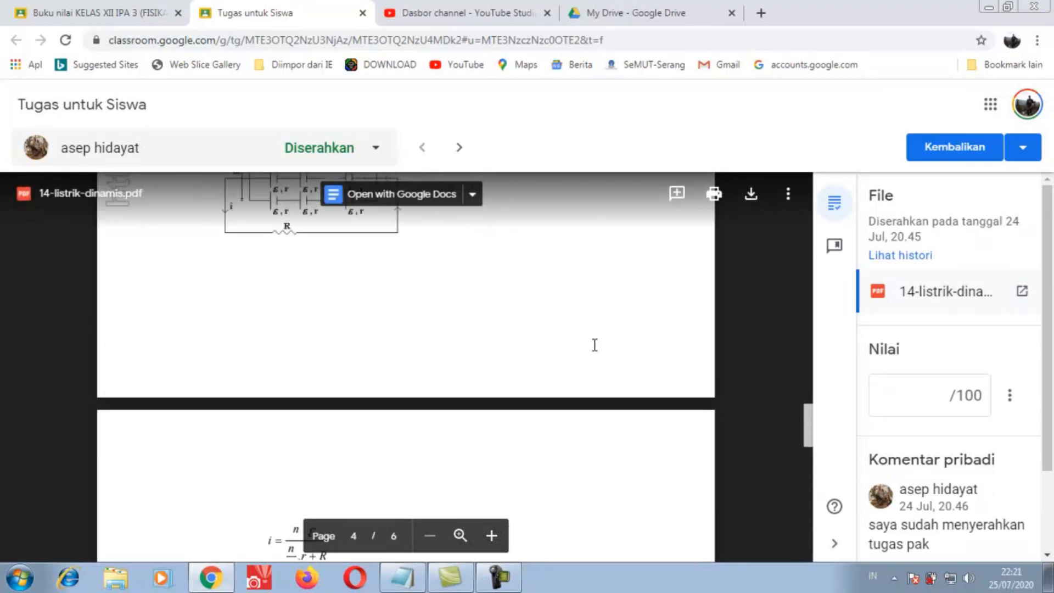
{"action": "scroll", "coordinate": [595, 345], "scroll_direction": "up", "scroll_amount": 20}
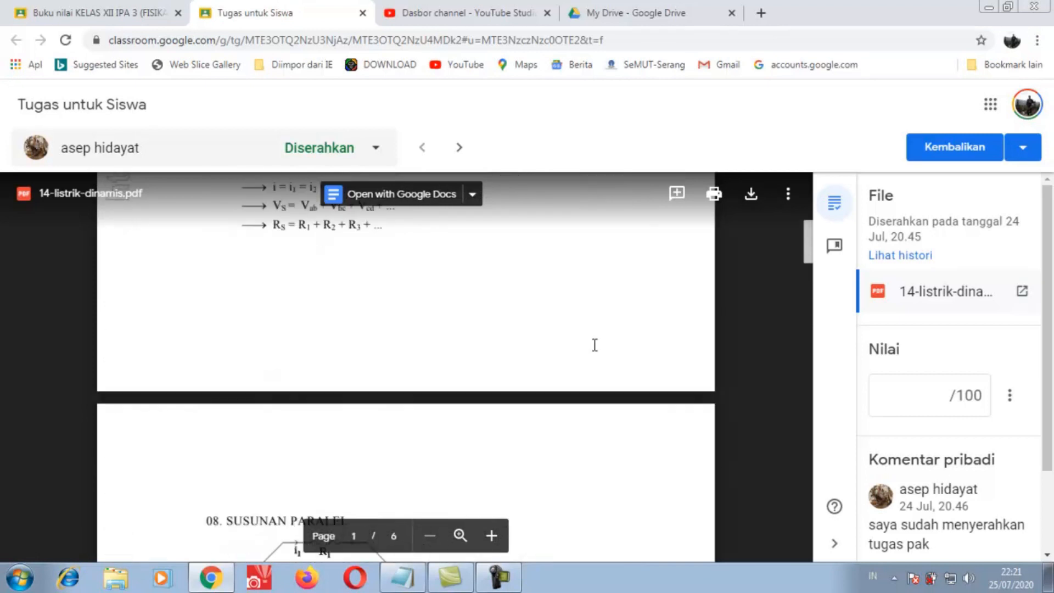
{"action": "scroll", "coordinate": [593, 346], "scroll_direction": "down", "scroll_amount": 5}
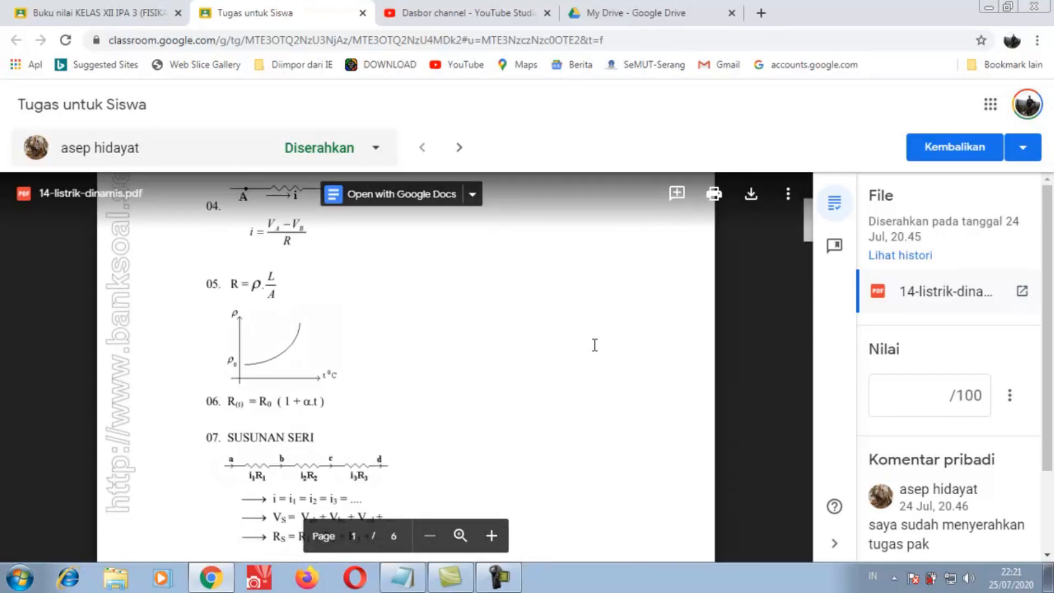
{"action": "scroll", "coordinate": [593, 346], "scroll_direction": "up", "scroll_amount": 1}
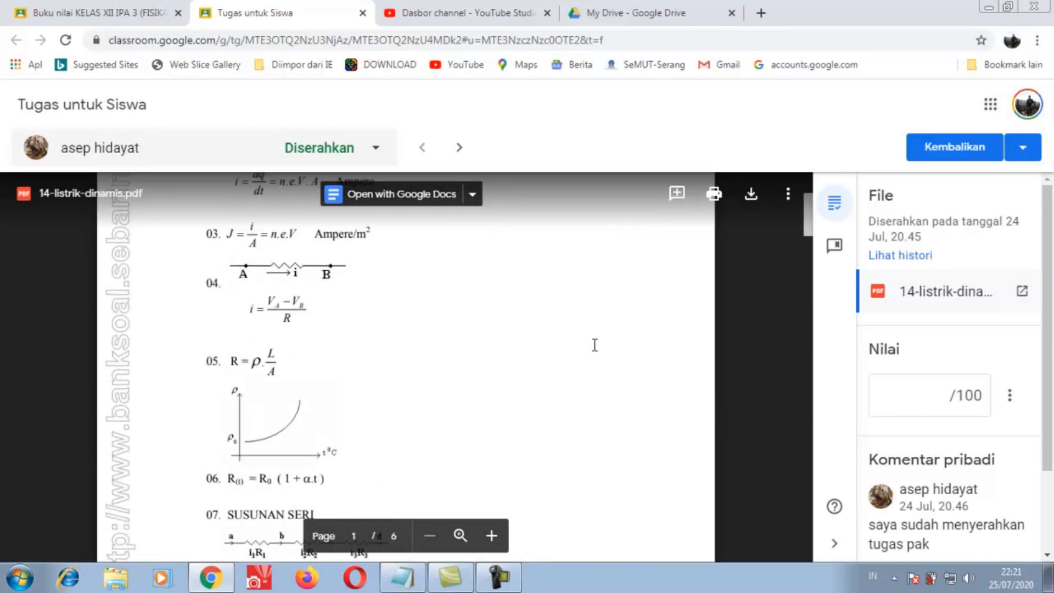
Grade the Tugas untuk Siswa submission 90 out of 100 and post the private comment "baik tugas sudah di nilai"
{"action": "left_click", "coordinate": [939, 395]}
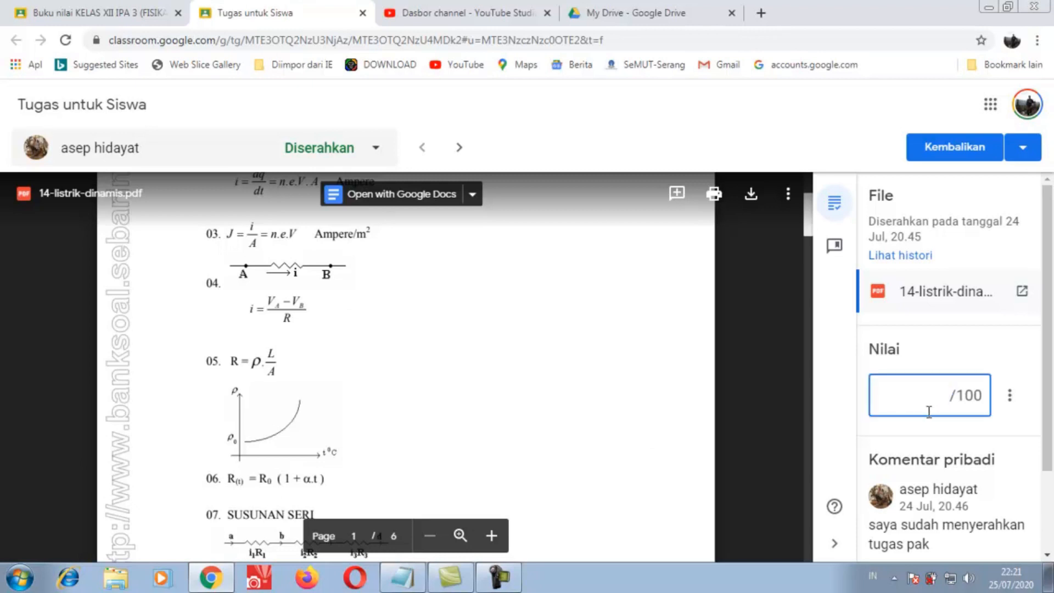
{"action": "type", "text": "90"}
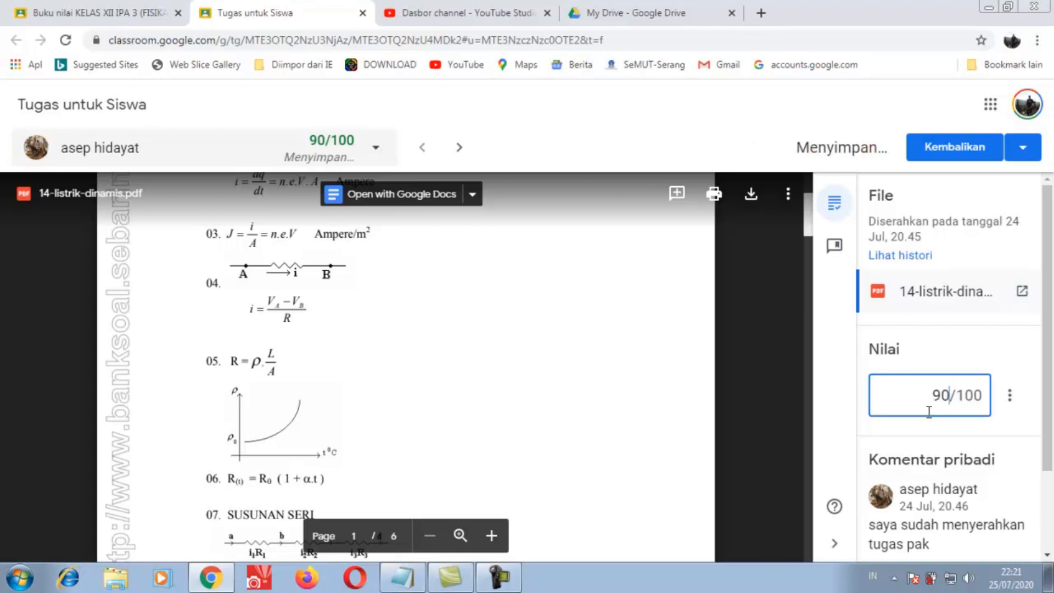
{"action": "left_click_drag", "start_coordinate": [1050, 409], "coordinate": [1050, 477]}
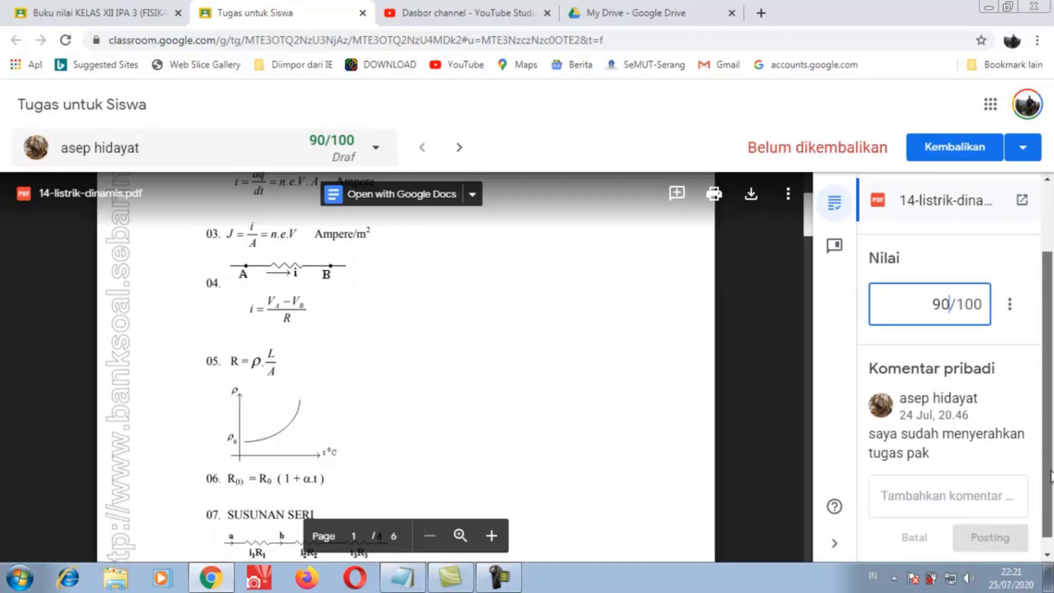
{"action": "left_click", "coordinate": [943, 498]}
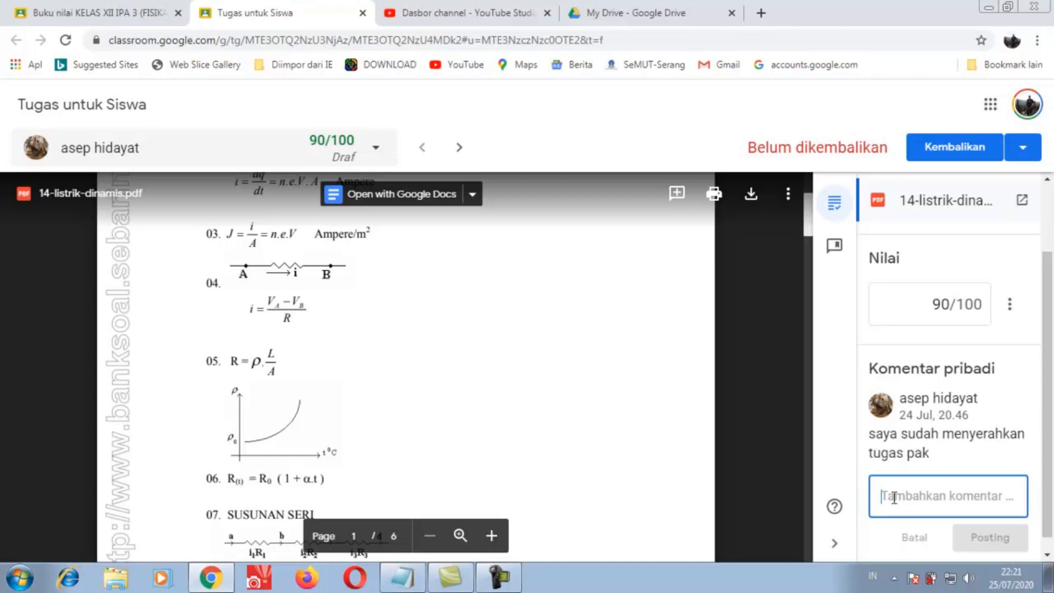
{"action": "type", "text": "baik"}
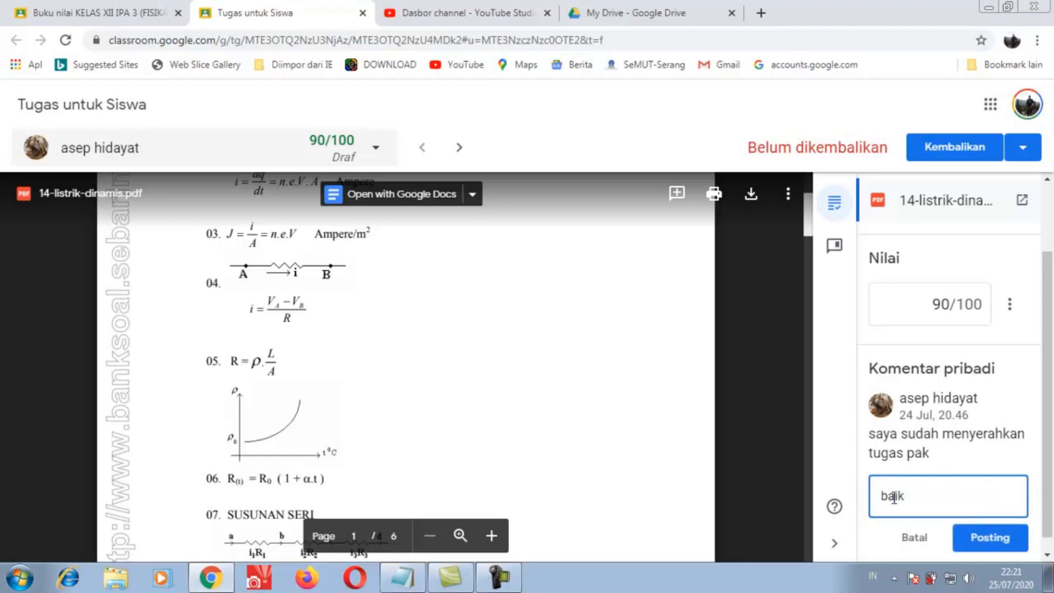
{"action": "type", "text": " tugas sudah di nik"}
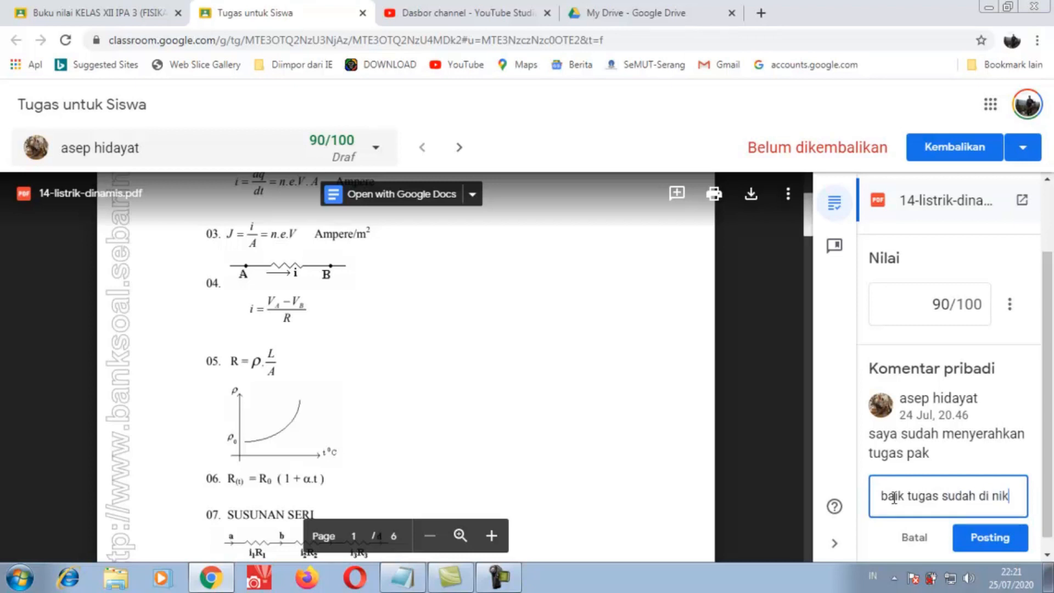
{"action": "type", "text": "lai"}
{"action": "left_click", "coordinate": [1002, 538]}
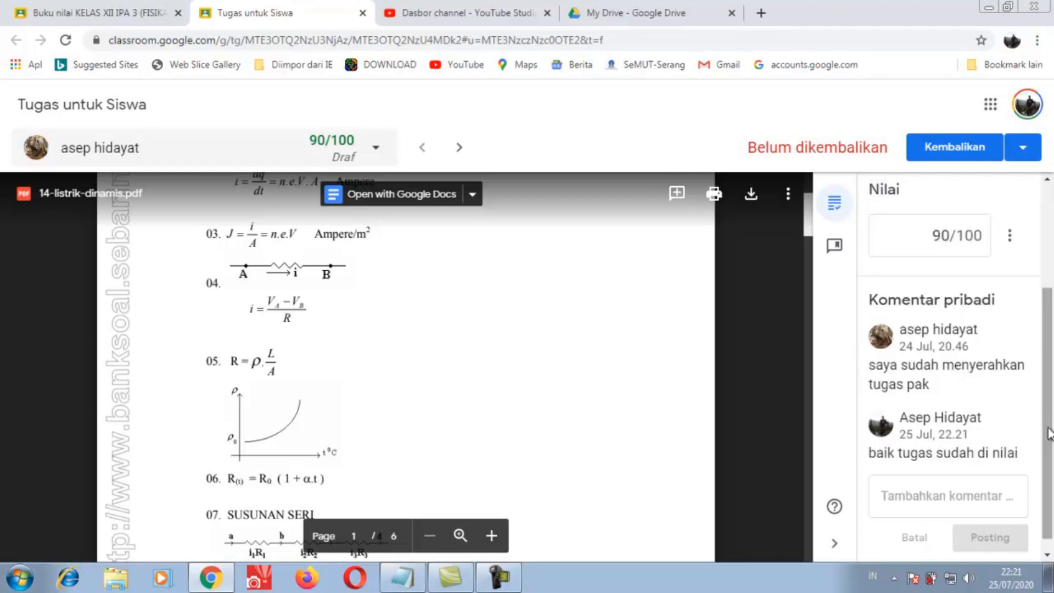
Return the graded Tugas untuk Siswa assignment to the student and confirm the return
{"action": "scroll", "coordinate": [1048, 433], "scroll_direction": "up", "scroll_amount": 3}
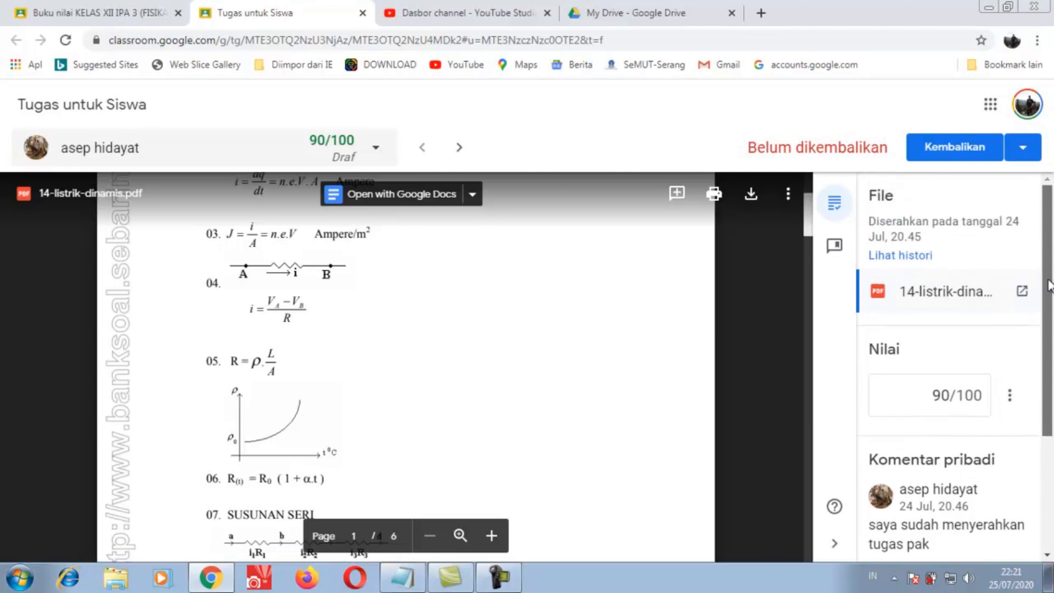
{"action": "left_click", "coordinate": [946, 153]}
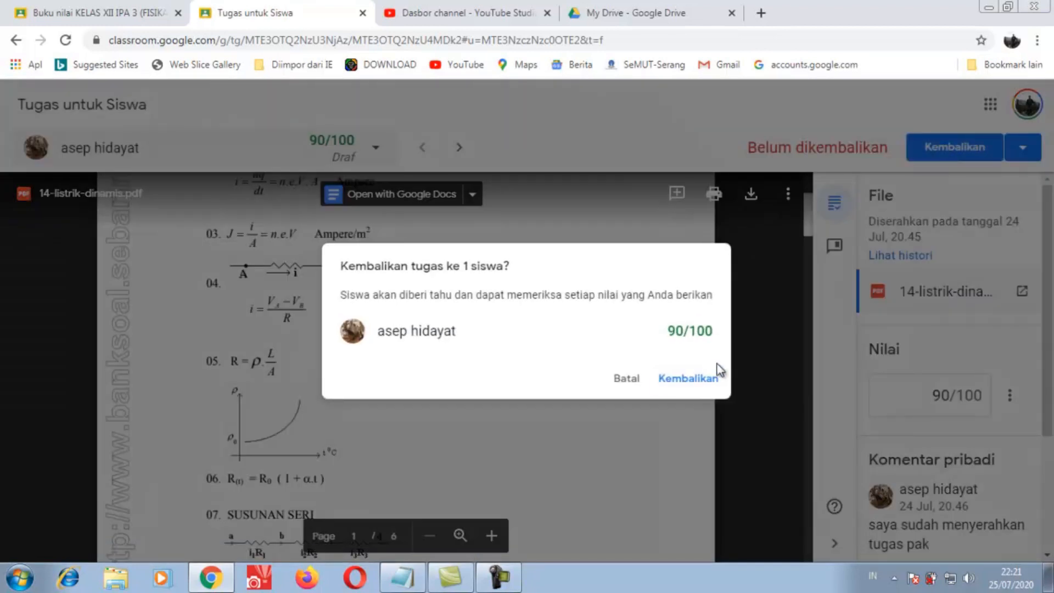
{"action": "left_click", "coordinate": [689, 380]}
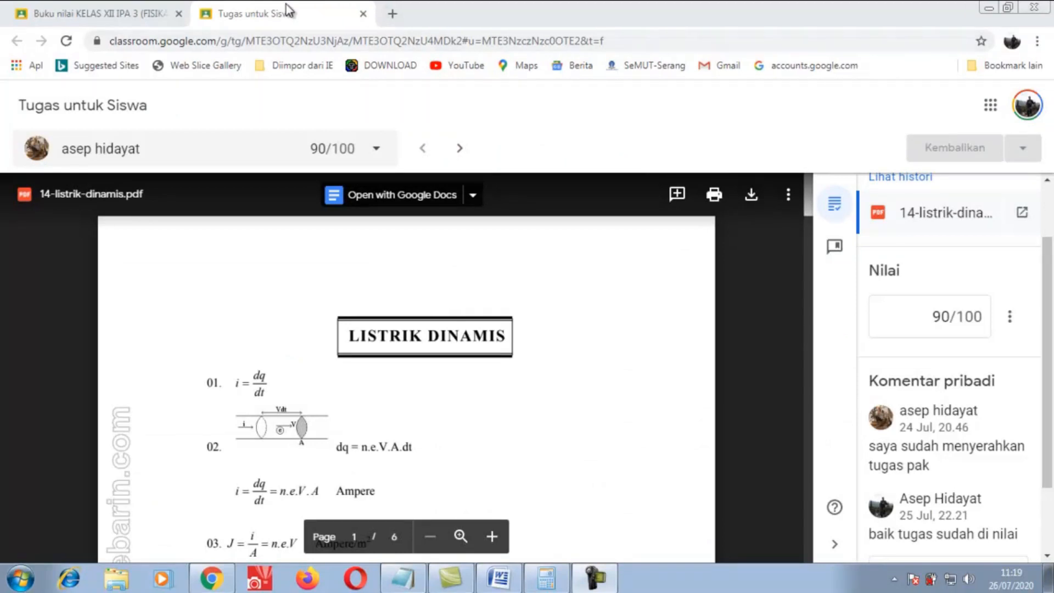
Go back to the class gradebook and open the same student's submission for the Setiap Hari Kita question
{"action": "left_click", "coordinate": [118, 14]}
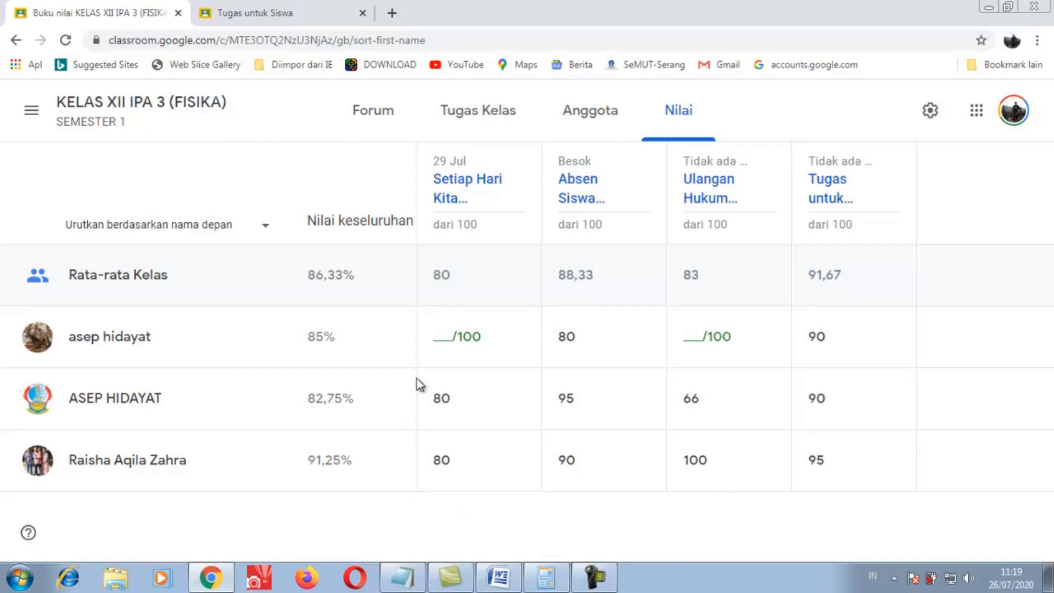
{"action": "mouse_move", "coordinate": [433, 352]}
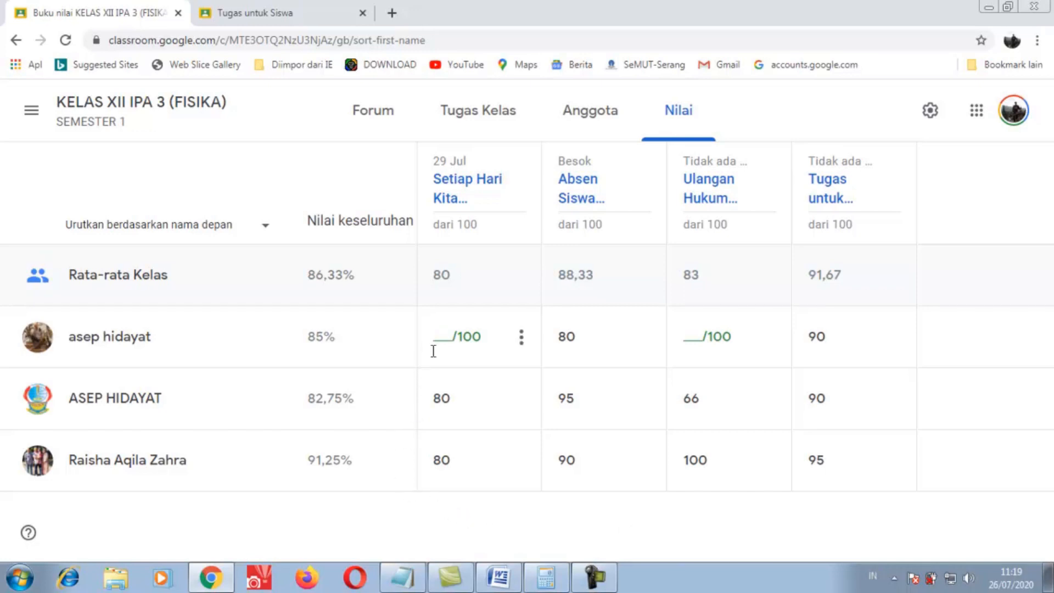
{"action": "left_click", "coordinate": [521, 338]}
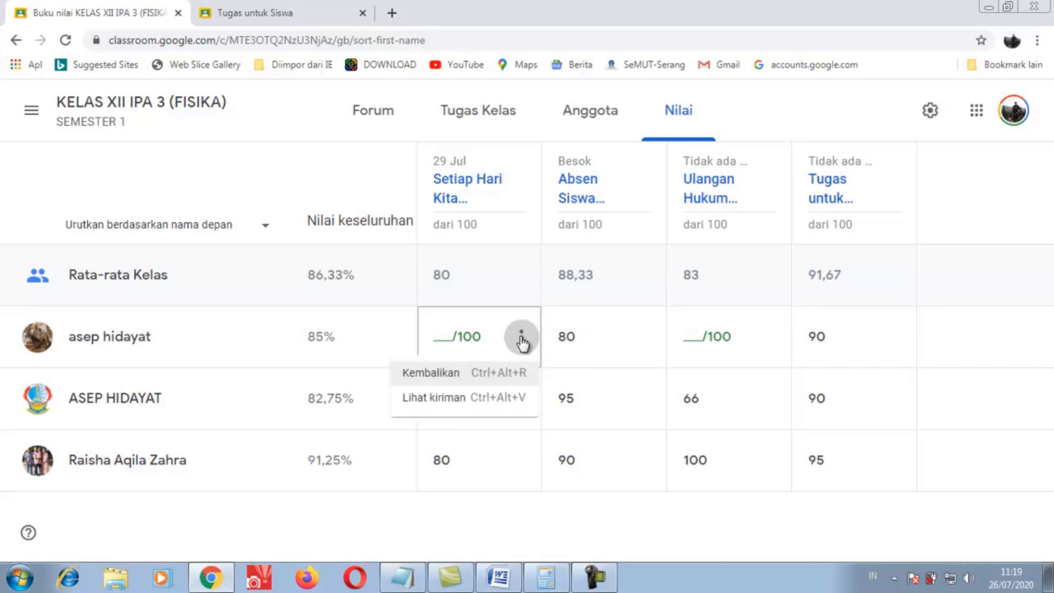
{"action": "left_click", "coordinate": [448, 400]}
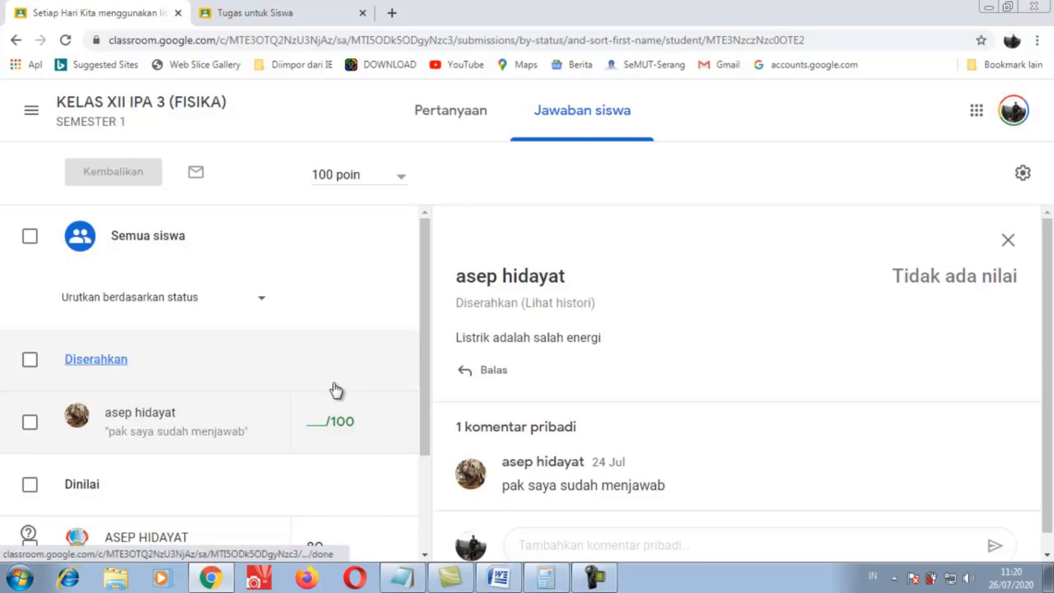
Grade the student's Setiap Hari Kita answer 85 out of 100 and return it to the student
{"action": "left_click", "coordinate": [316, 432]}
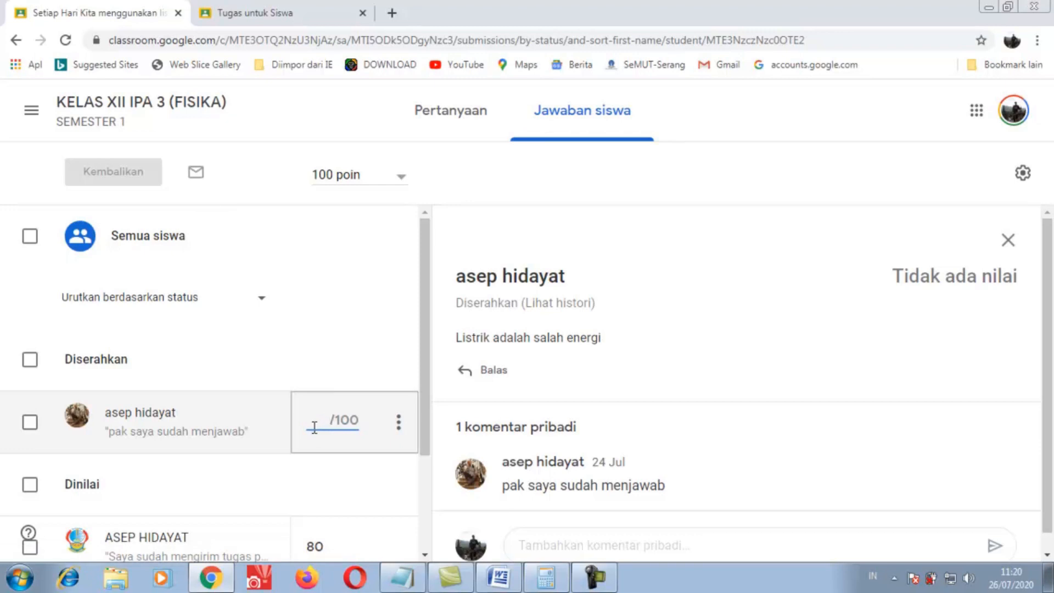
{"action": "type", "text": "85"}
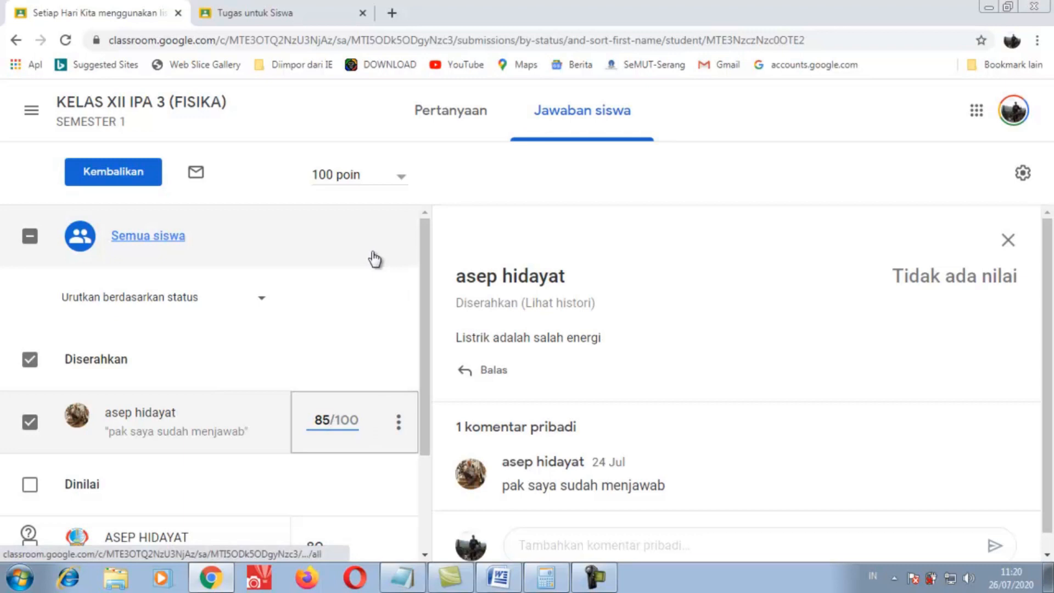
{"action": "left_click", "coordinate": [123, 174]}
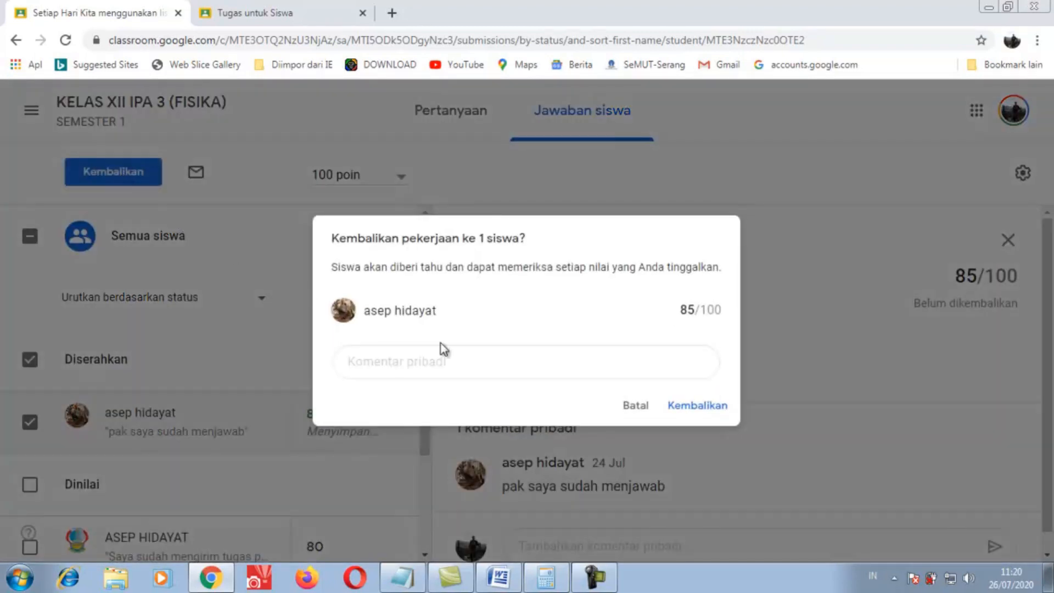
{"action": "left_click", "coordinate": [713, 406]}
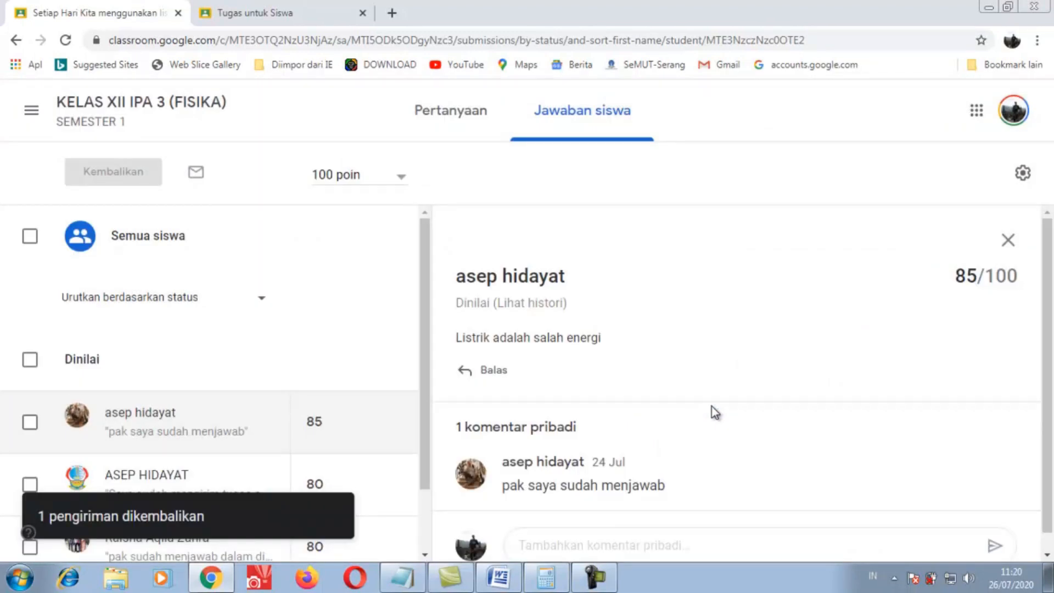
Post the private comment "Mungkin maksudnya Listrik adalah salah satu bentuk Energi" on the student's answer
{"action": "scroll", "coordinate": [715, 413], "scroll_direction": "down", "scroll_amount": 1}
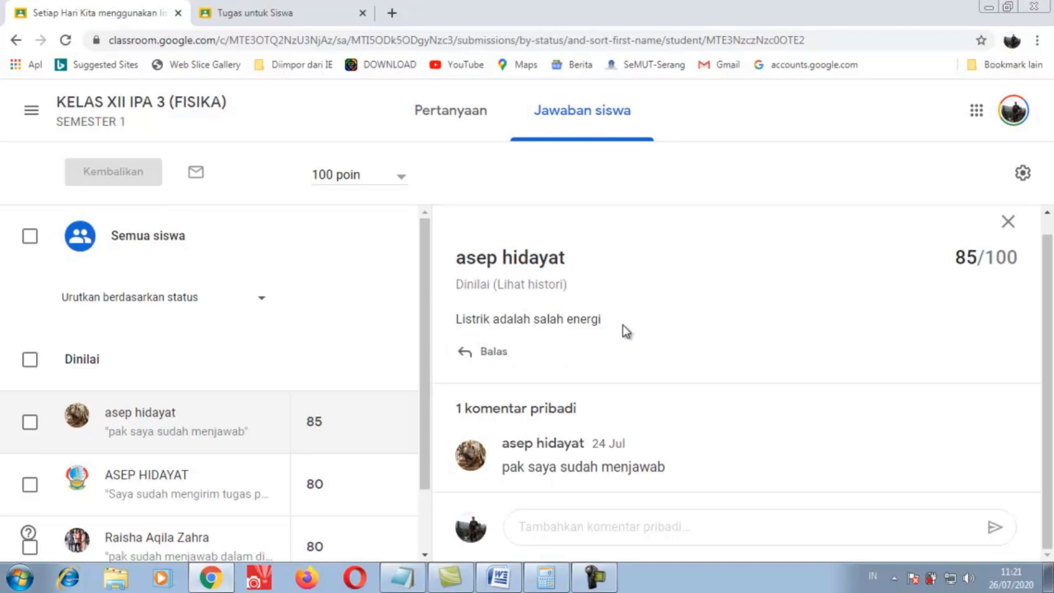
{"action": "left_click", "coordinate": [562, 525]}
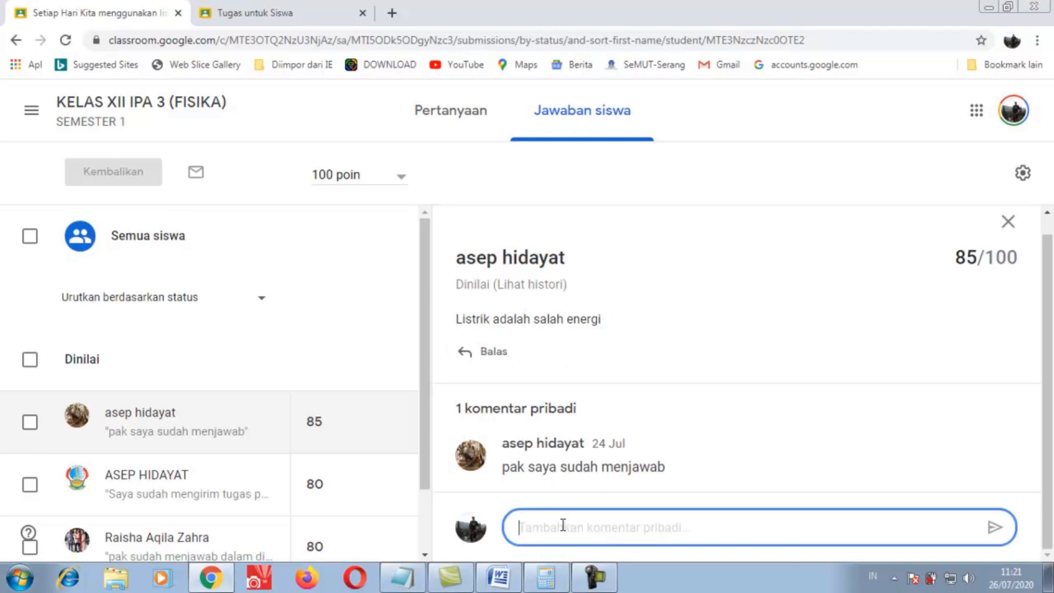
{"action": "type", "text": "MUNGKIN"}
{"action": "key", "text": "ctrl+a"}
{"action": "type", "text": "Mun"}
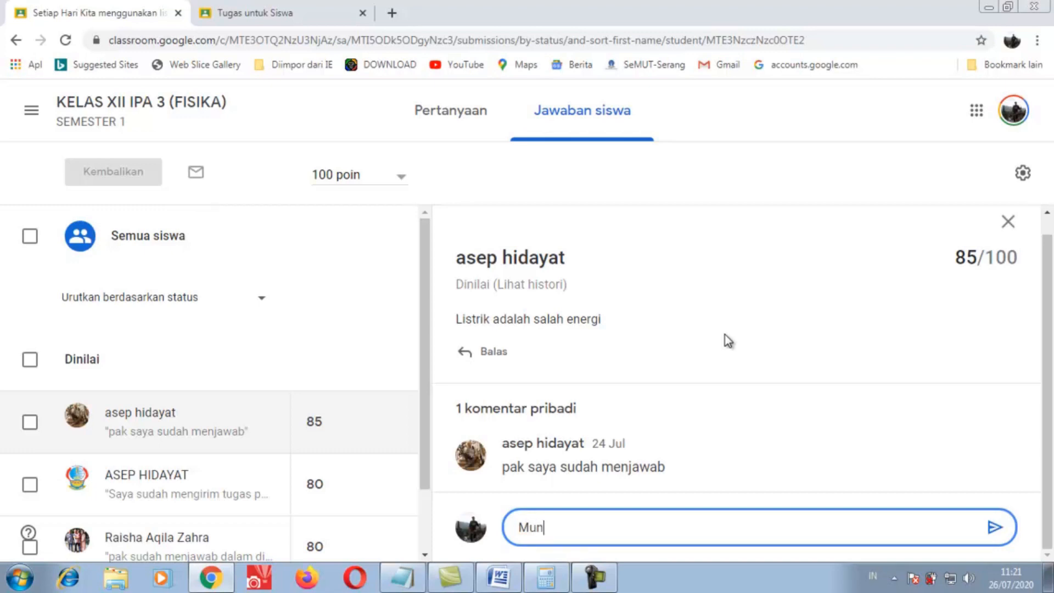
{"action": "type", "text": "gkin maksudnya"}
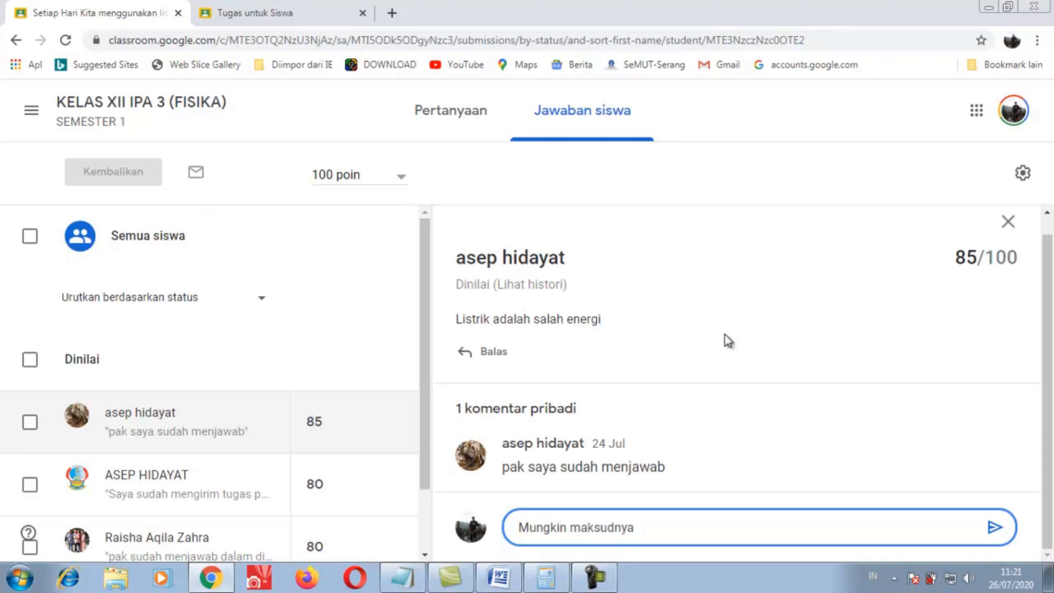
{"action": "type", "text": " Listrik adalah "}
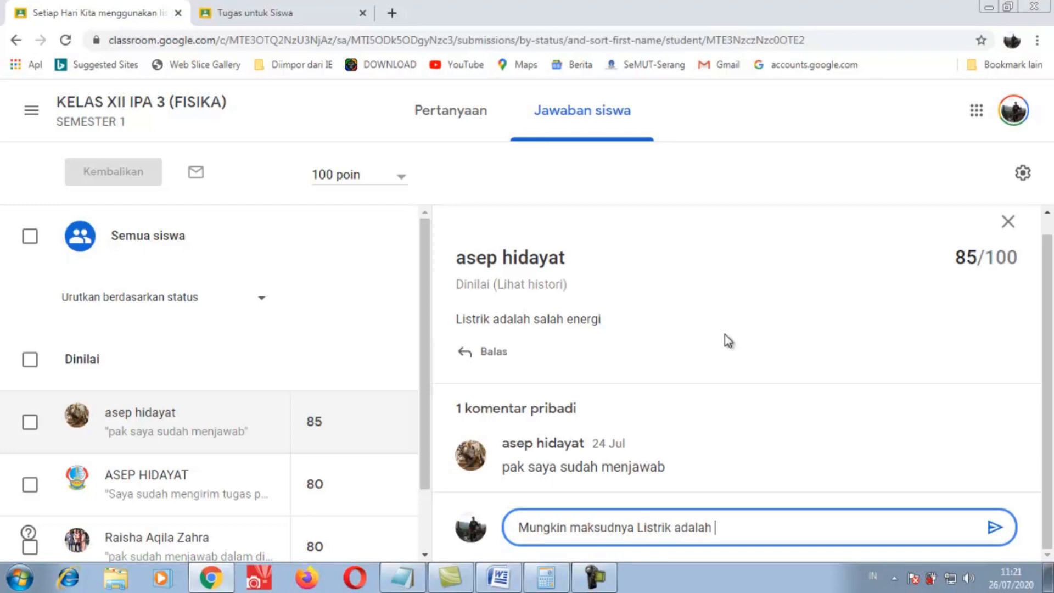
{"action": "type", "text": "salah sa"}
{"action": "type", "text": "tu be"}
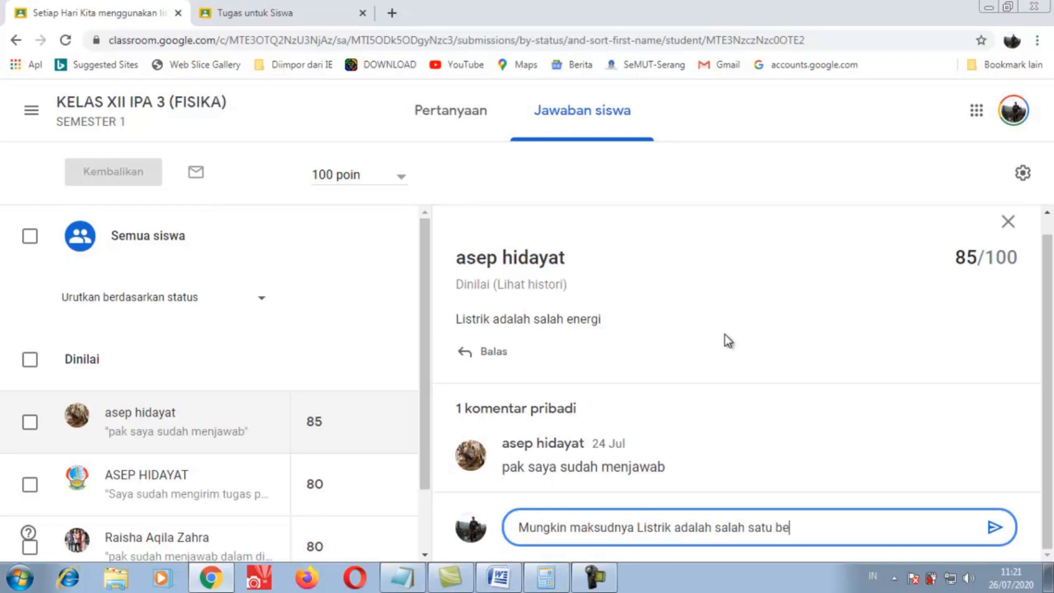
{"action": "type", "text": "ntuk Energi"}
{"action": "left_click", "coordinate": [989, 531]}
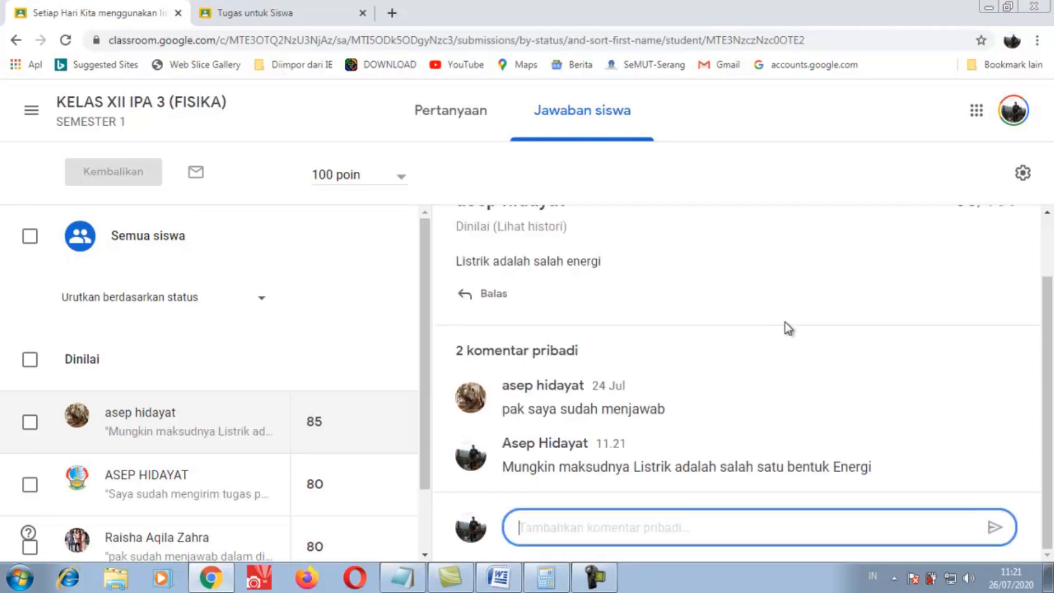
Return to the class gradebook and open the same student's submission for Ulangan Hukum Ohm
{"action": "left_click", "coordinate": [15, 41]}
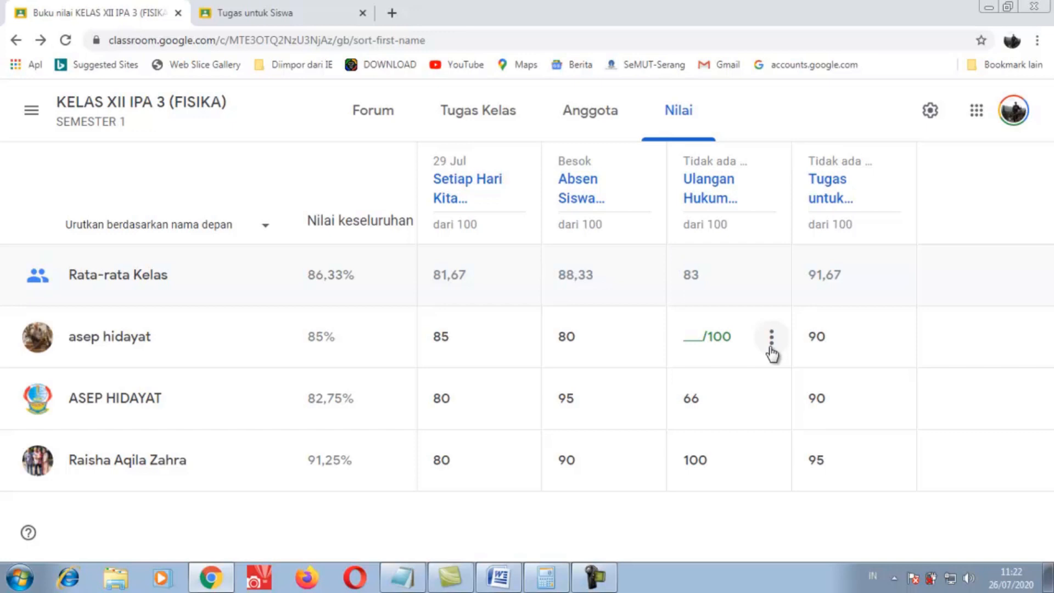
{"action": "left_click", "coordinate": [771, 340]}
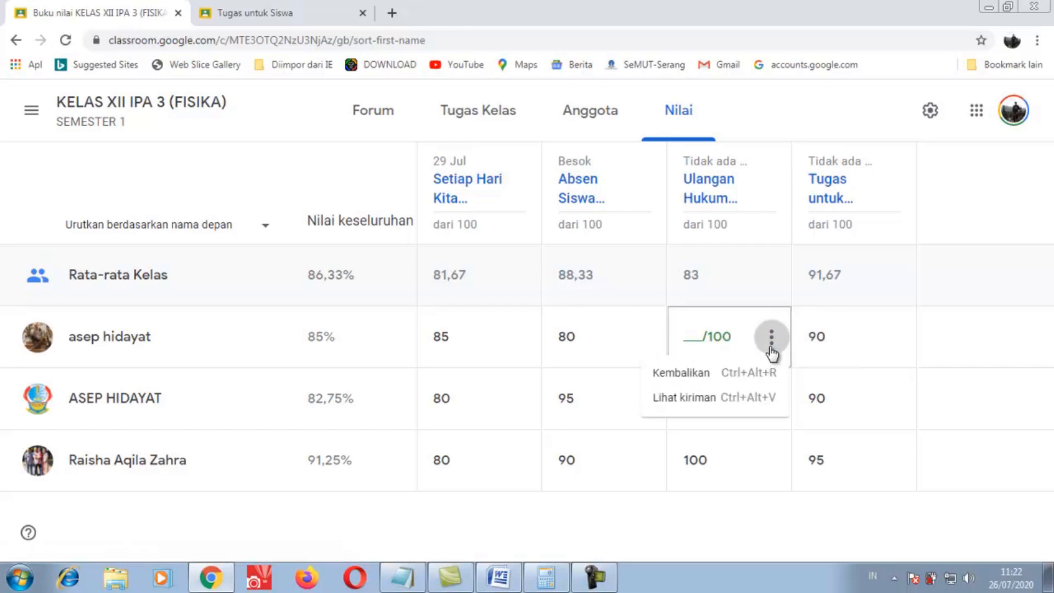
{"action": "left_click", "coordinate": [712, 401]}
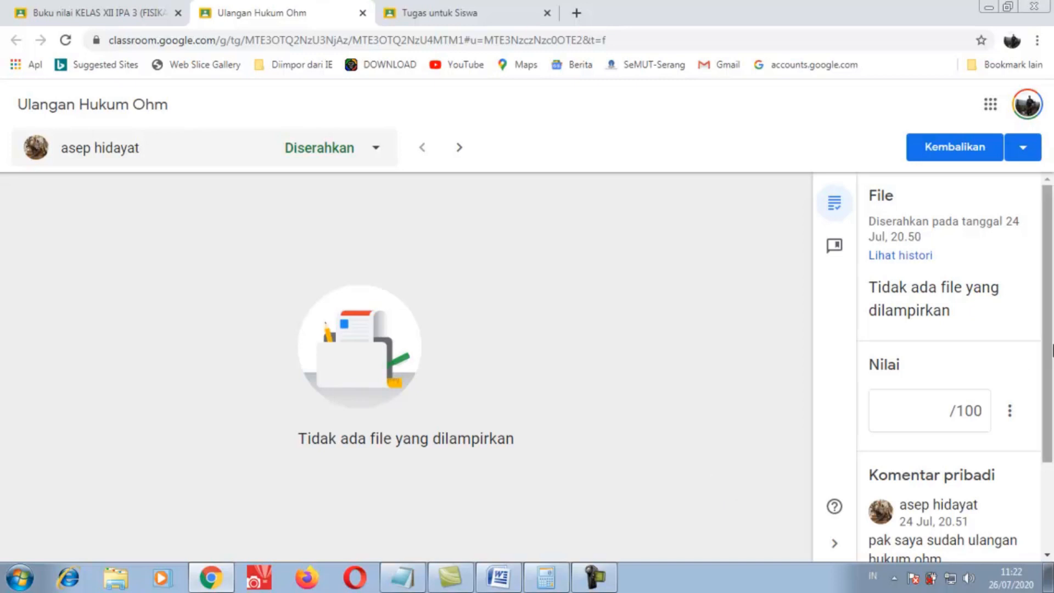
{"action": "left_click_drag", "start_coordinate": [1051, 332], "coordinate": [1052, 269]}
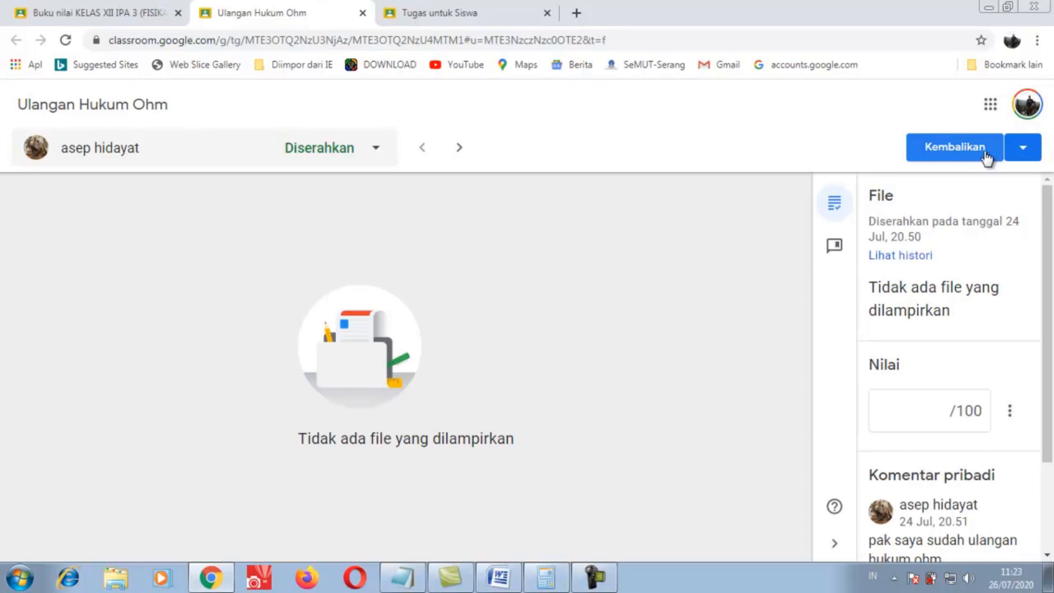
Open Google Drive from the Tugas untuk Siswa page
{"action": "left_click", "coordinate": [478, 22]}
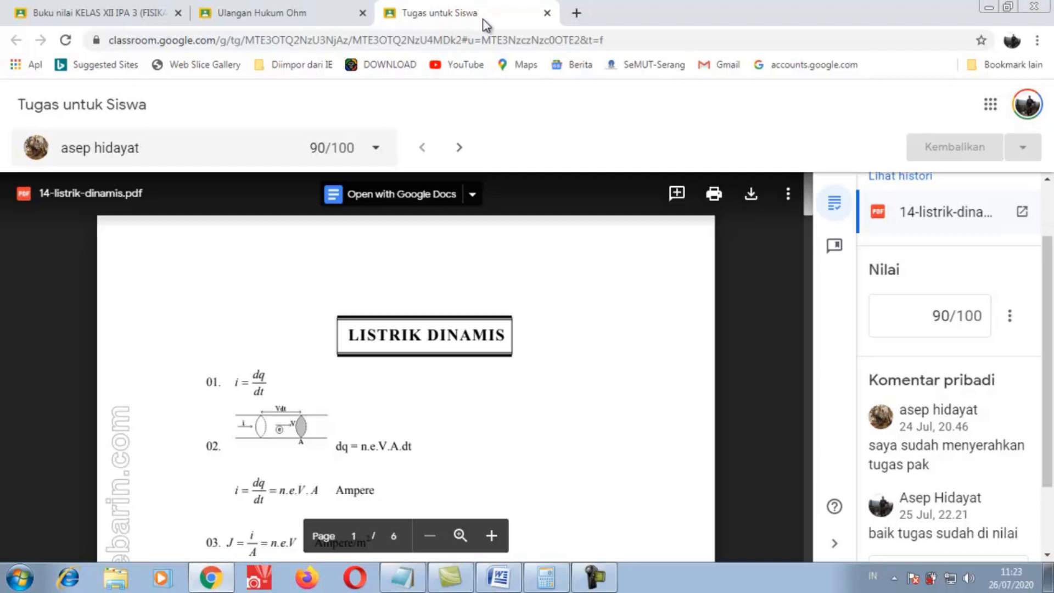
{"action": "left_click", "coordinate": [576, 14]}
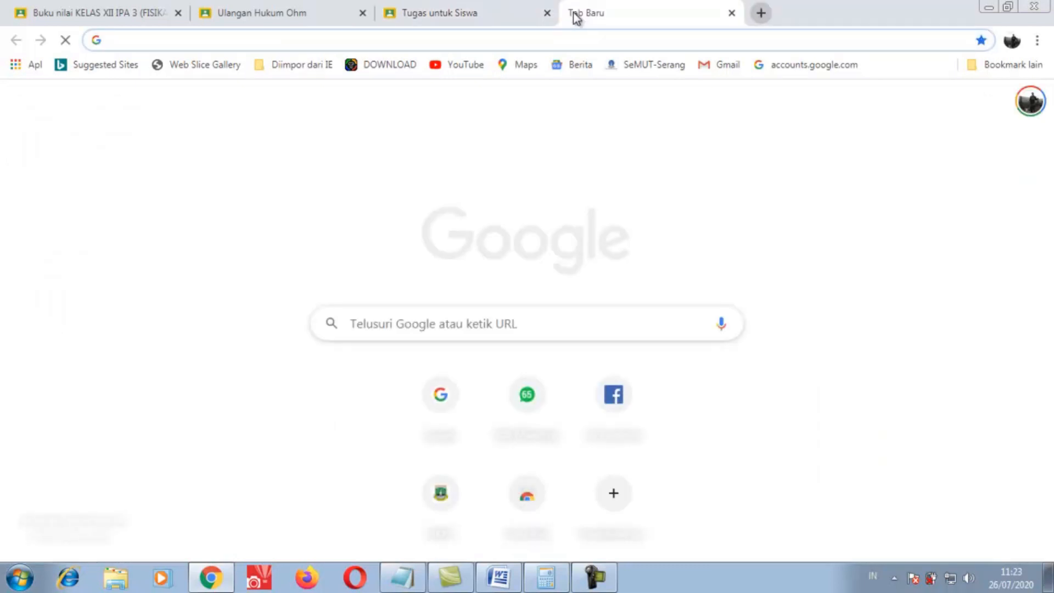
{"action": "left_click", "coordinate": [492, 16]}
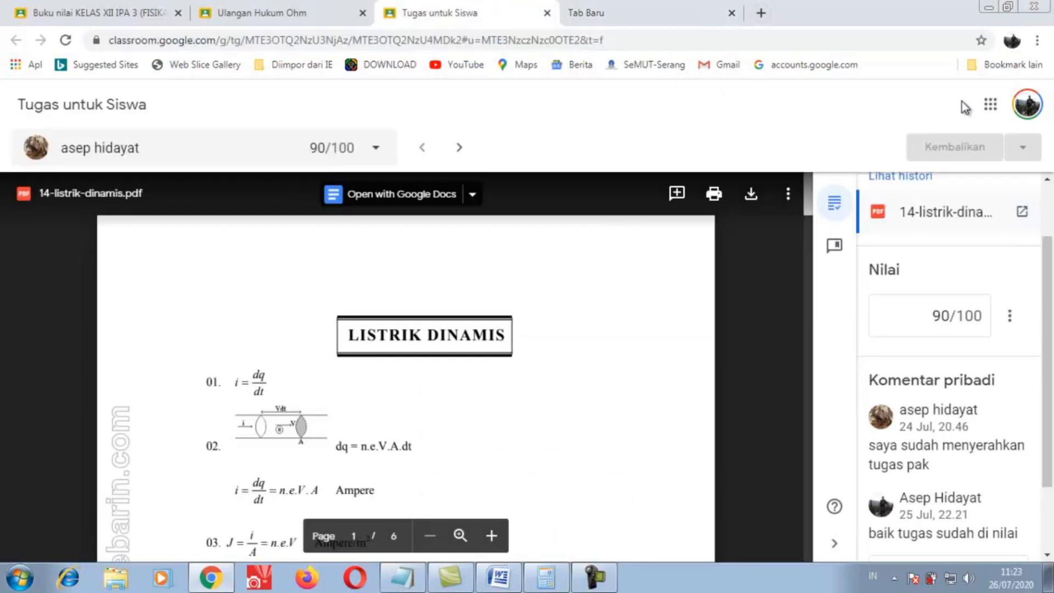
{"action": "left_click", "coordinate": [990, 110]}
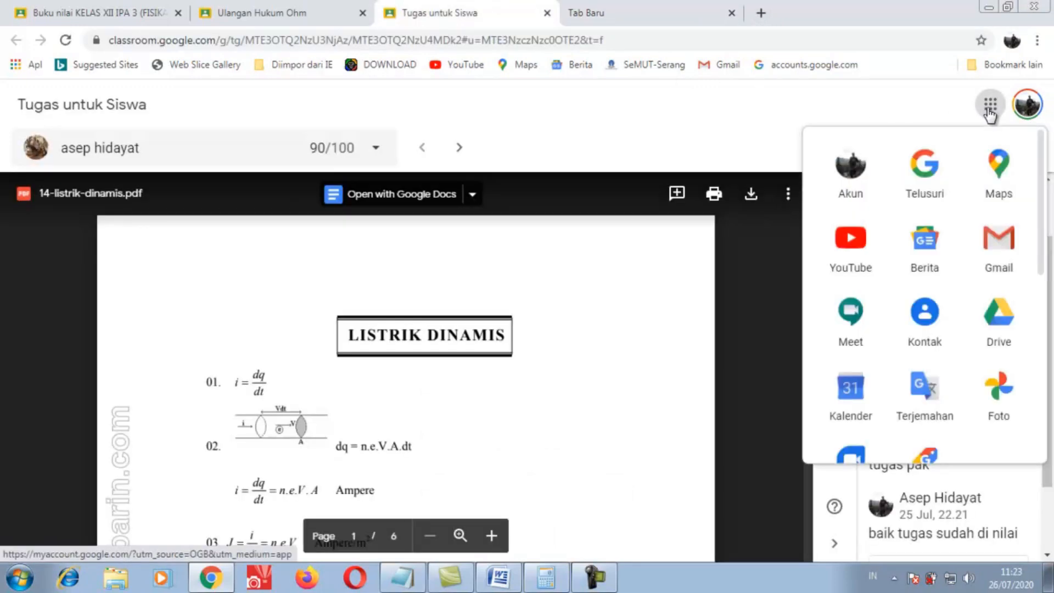
{"action": "left_click", "coordinate": [1006, 330]}
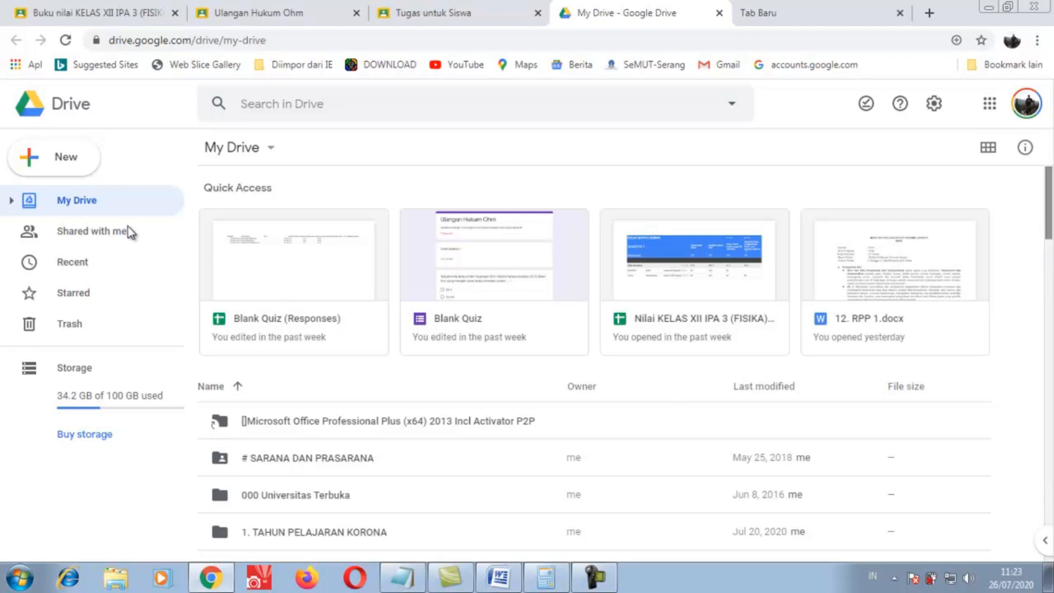
Open Blank Quiz (Responses) from Classroom > FISIKA KELAS XII IPA 3 SEMESTER 1 and check the student's quiz score
{"action": "scroll", "coordinate": [265, 235], "scroll_direction": "down", "scroll_amount": 2}
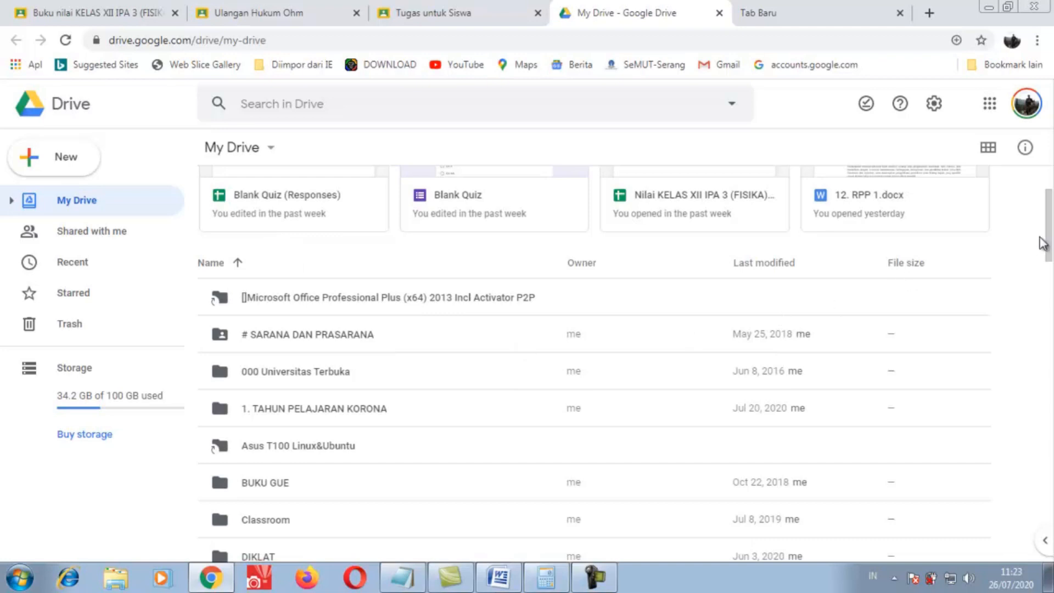
{"action": "left_click", "coordinate": [246, 522]}
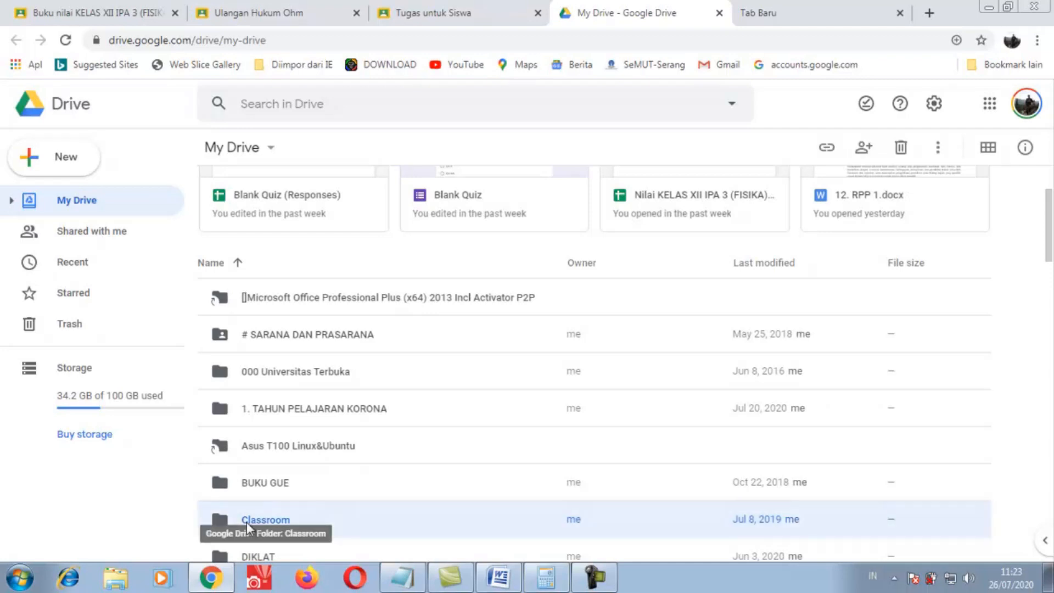
{"action": "double_click", "coordinate": [246, 521]}
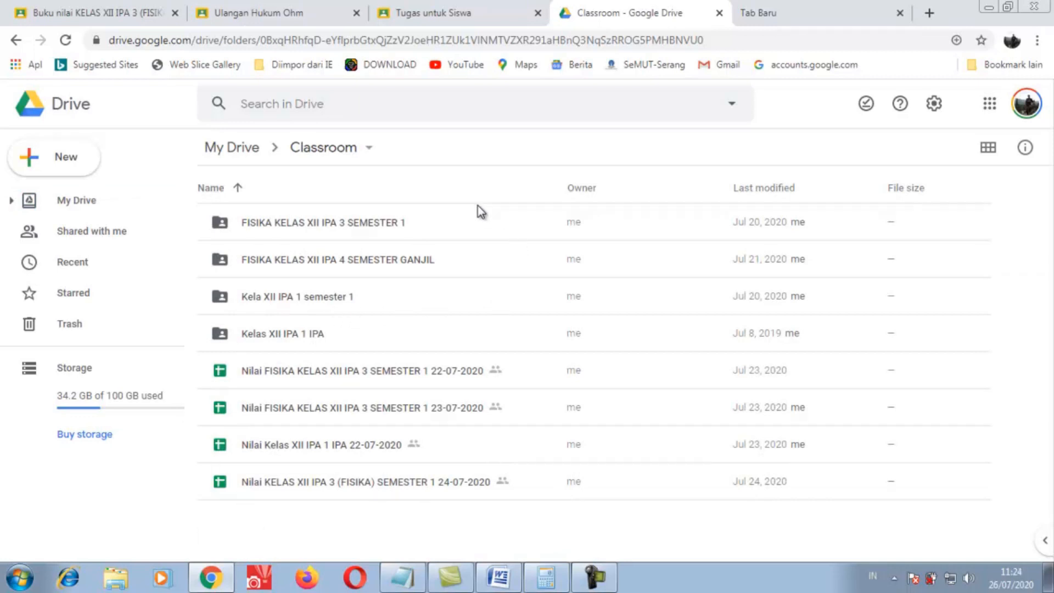
{"action": "double_click", "coordinate": [299, 225]}
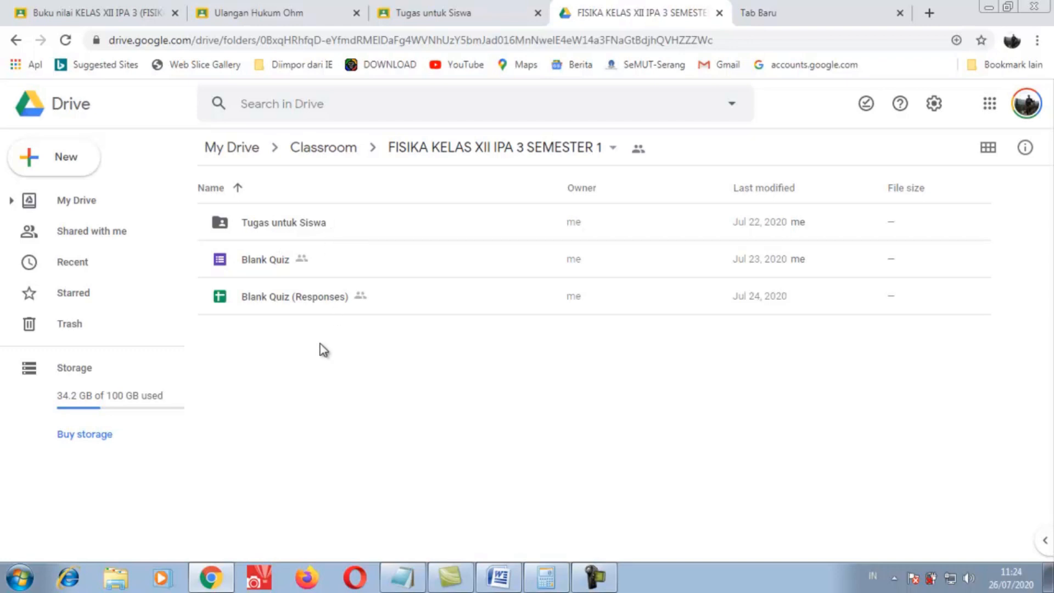
{"action": "double_click", "coordinate": [266, 301]}
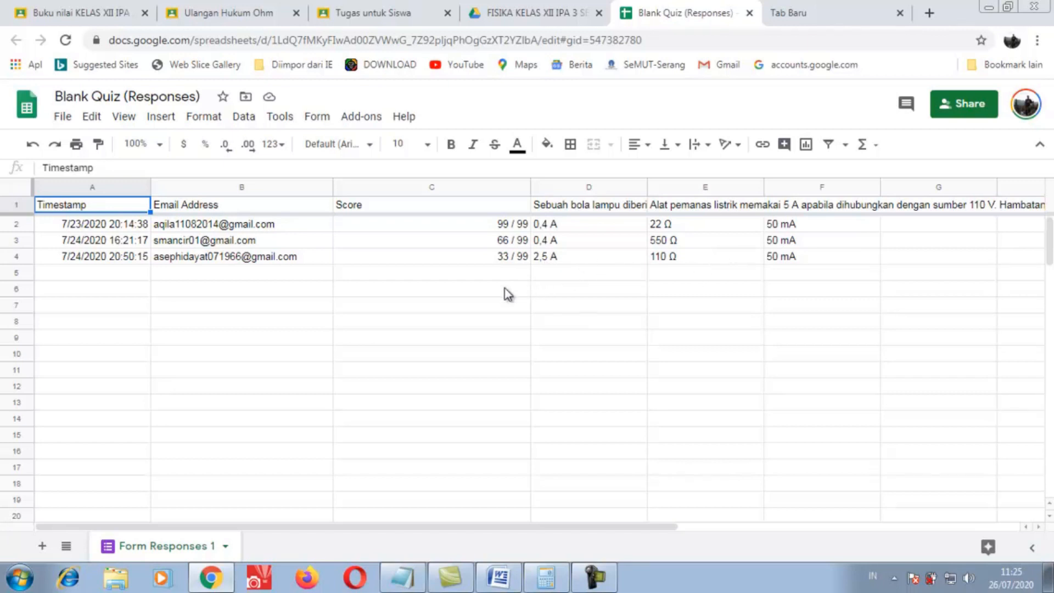
{"action": "left_click", "coordinate": [502, 259]}
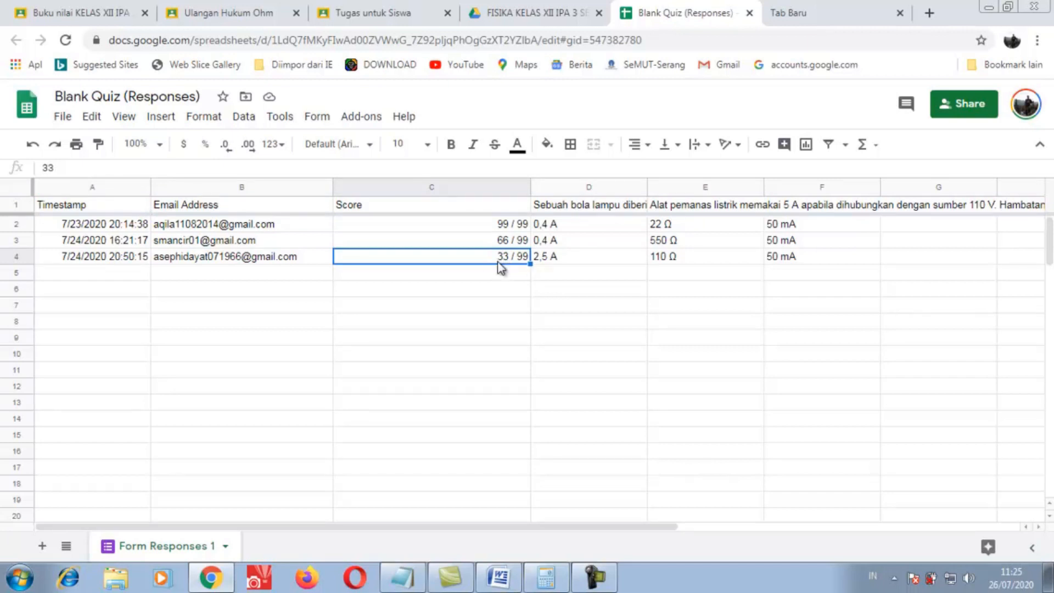
Switch back to the student's Ulangan Hukum Ohm submission and grade it 33 out of 100
{"action": "left_click", "coordinate": [218, 15]}
{"action": "left_click", "coordinate": [925, 413]}
{"action": "type", "text": "33/100"}
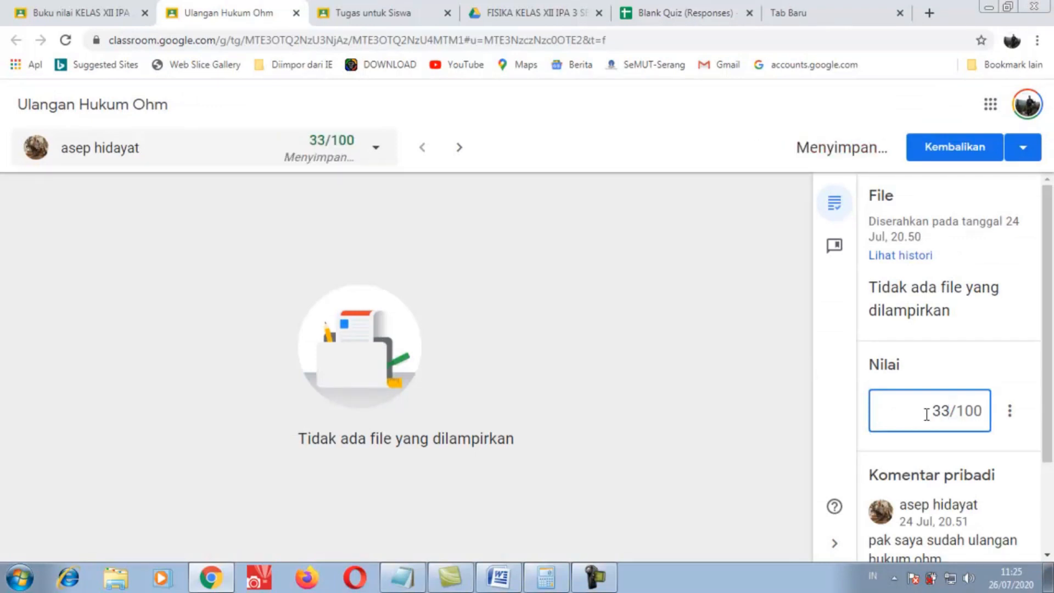
Return the graded Ulangan Hukum Ohm assignment to the student, then reload the class gradebook
{"action": "left_click", "coordinate": [954, 148]}
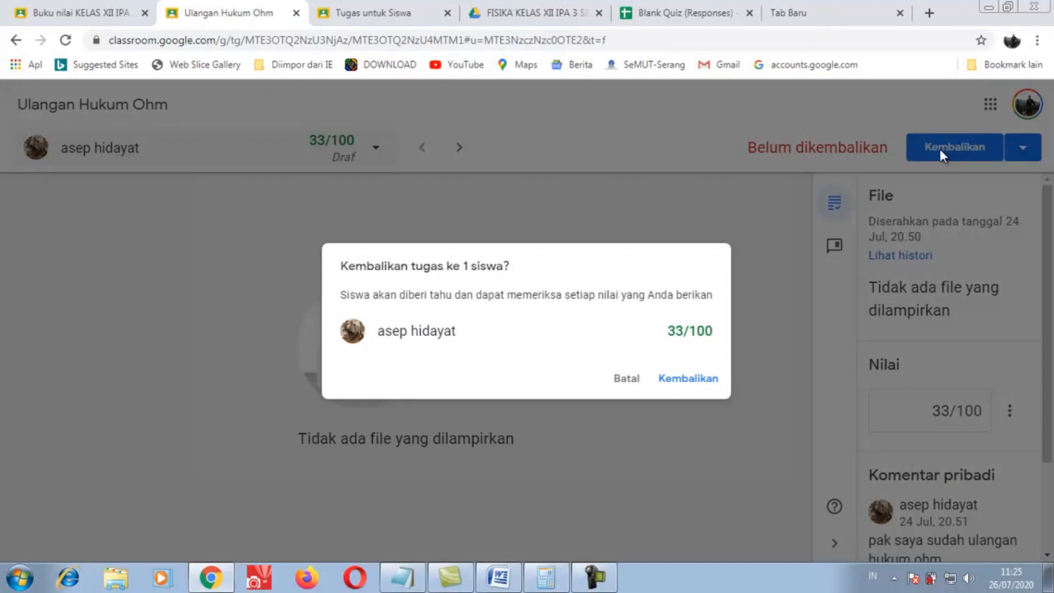
{"action": "left_click", "coordinate": [682, 380]}
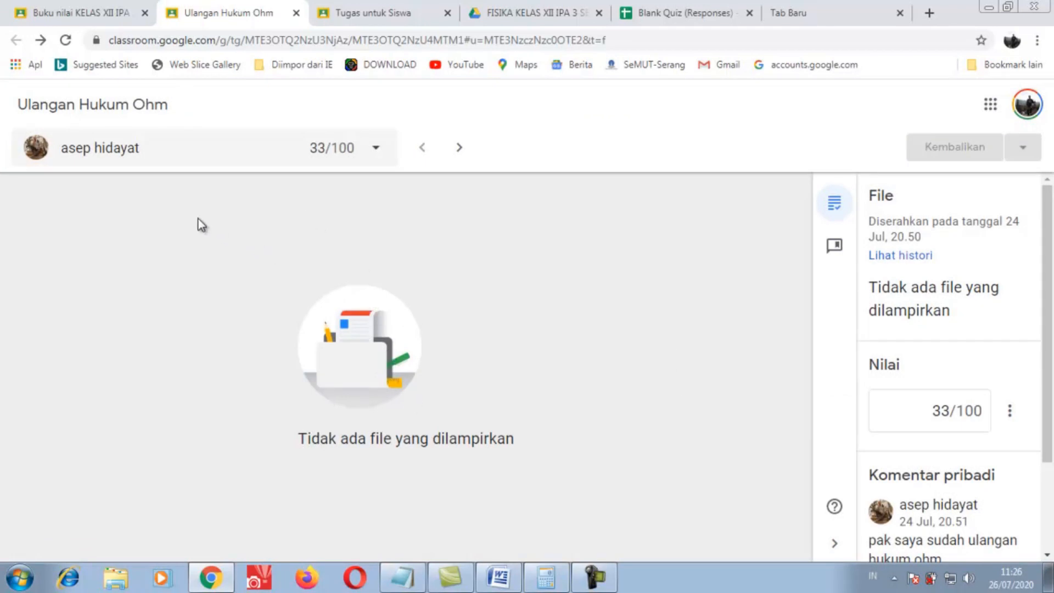
{"action": "left_click", "coordinate": [75, 14]}
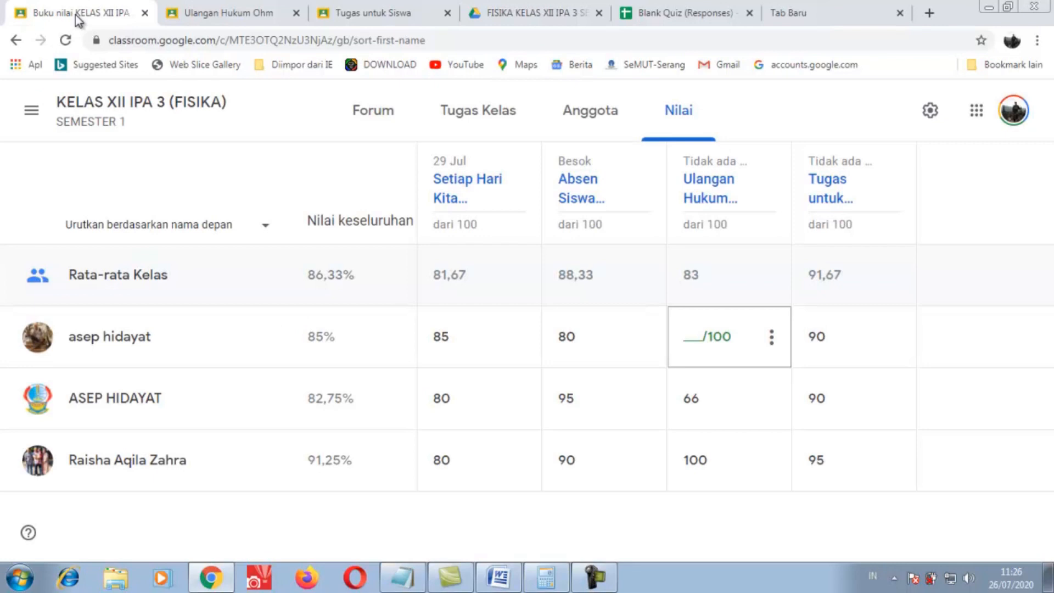
{"action": "left_click", "coordinate": [66, 41]}
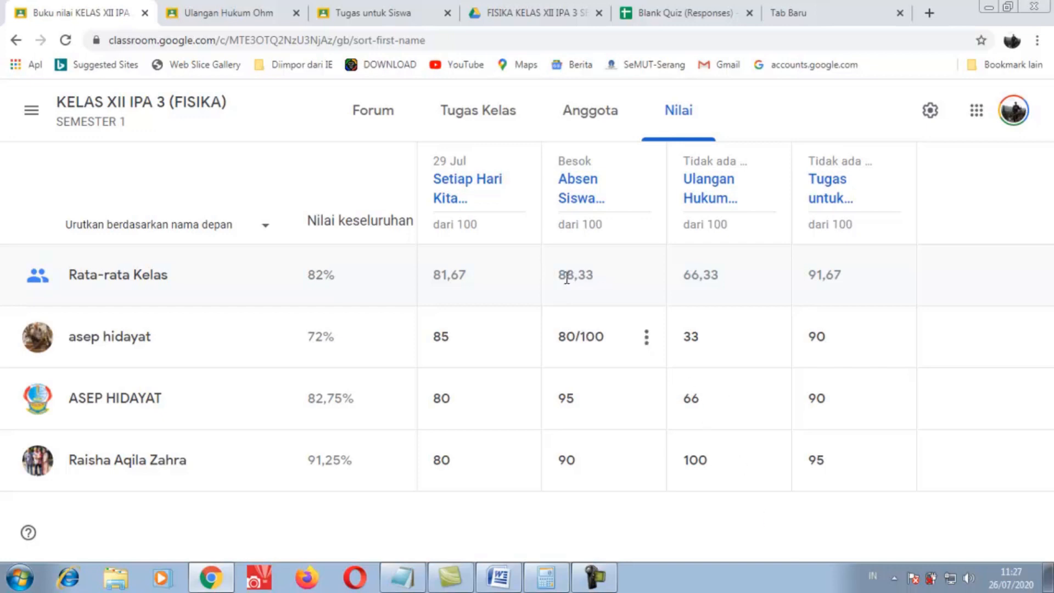
From the class's Tugas Kelas page, open the submissions of Tugas untuk Siswa and copy all grades to Google Sheets
{"action": "left_click", "coordinate": [478, 115]}
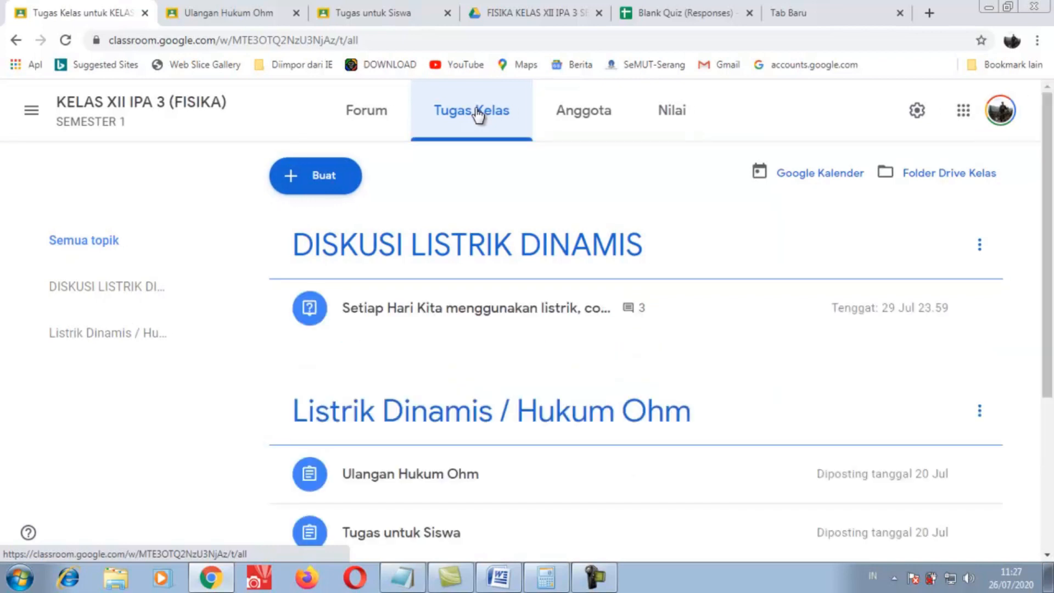
{"action": "scroll", "coordinate": [519, 331], "scroll_direction": "down", "scroll_amount": 1}
{"action": "scroll", "coordinate": [519, 331], "scroll_direction": "up", "scroll_amount": 1}
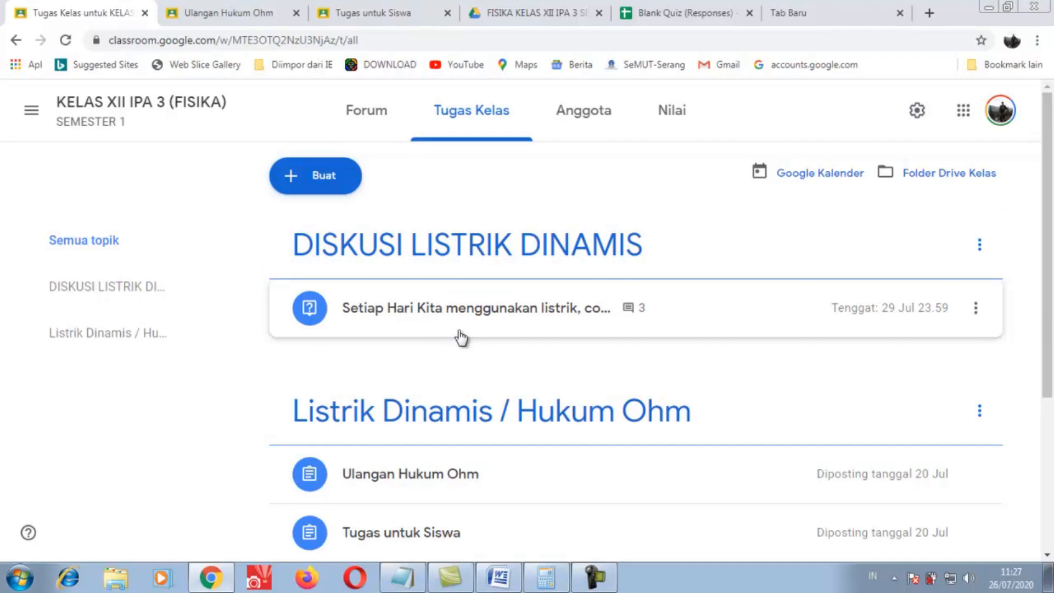
{"action": "scroll", "coordinate": [461, 338], "scroll_direction": "down", "scroll_amount": 1}
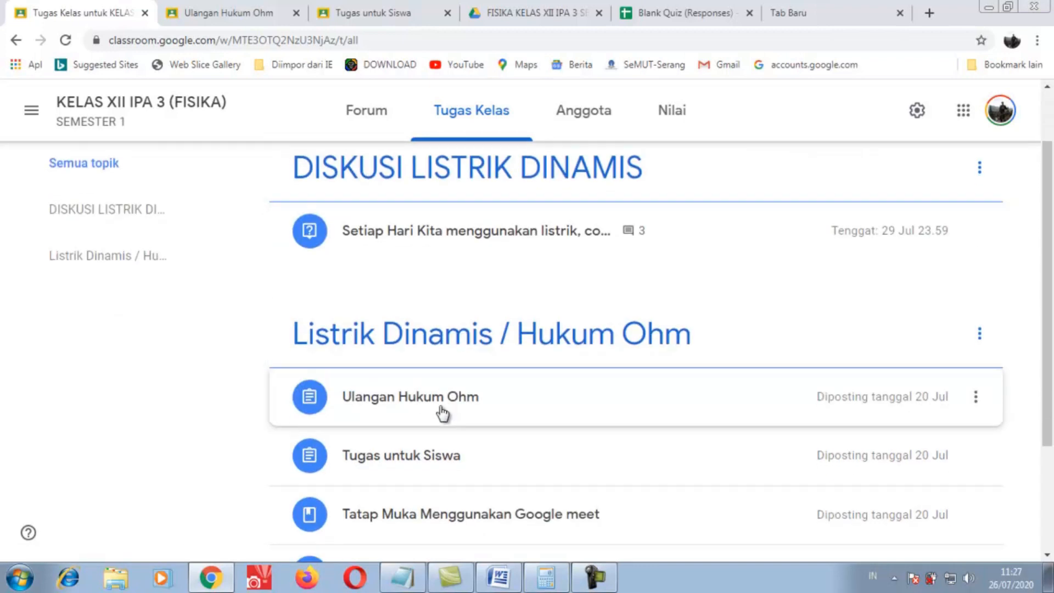
{"action": "scroll", "coordinate": [442, 414], "scroll_direction": "down", "scroll_amount": 1}
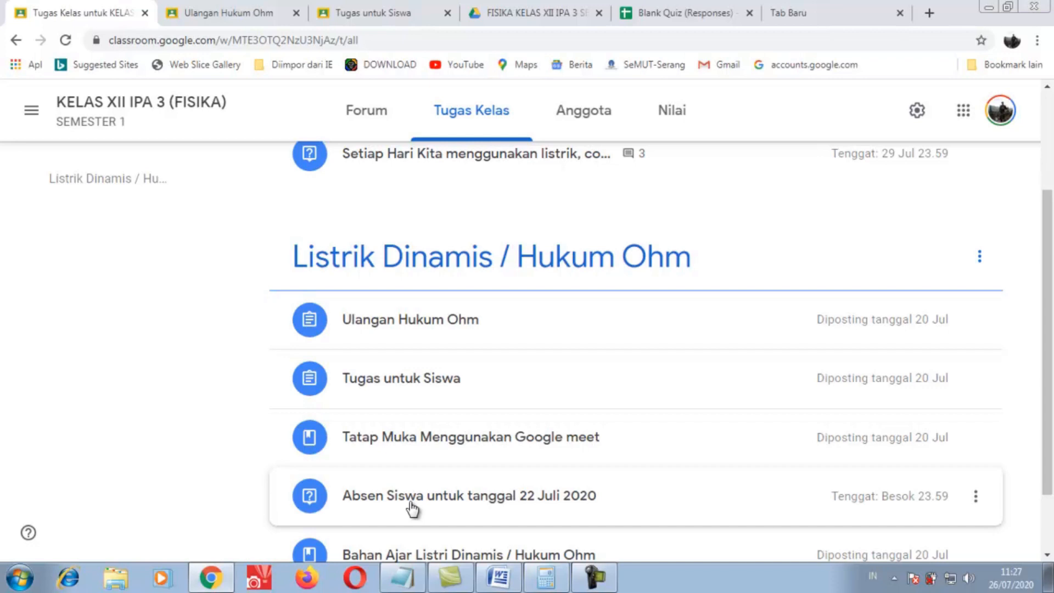
{"action": "scroll", "coordinate": [514, 382], "scroll_direction": "up", "scroll_amount": 1}
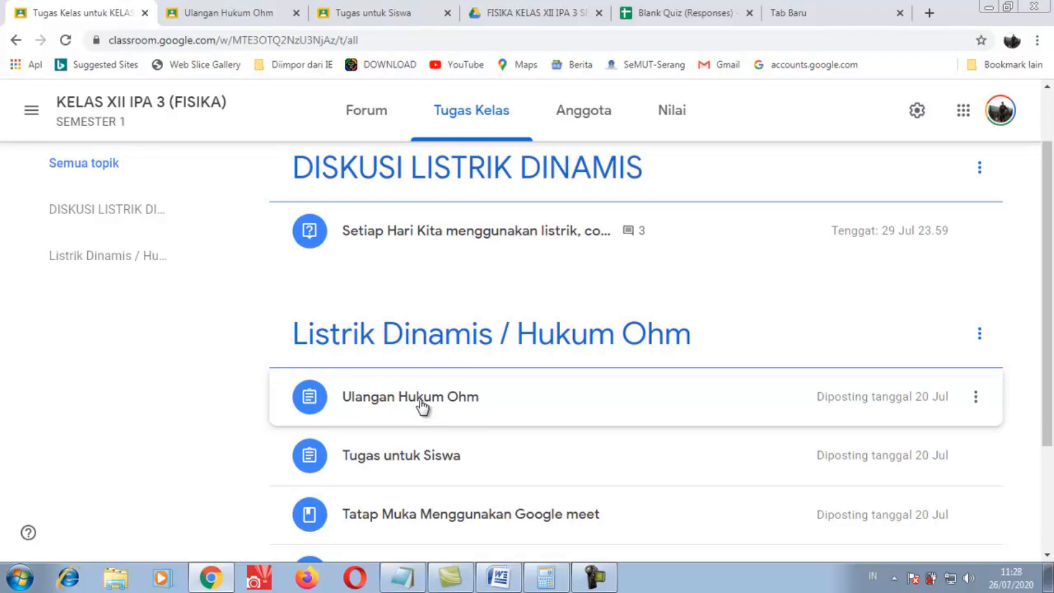
{"action": "left_click", "coordinate": [419, 464]}
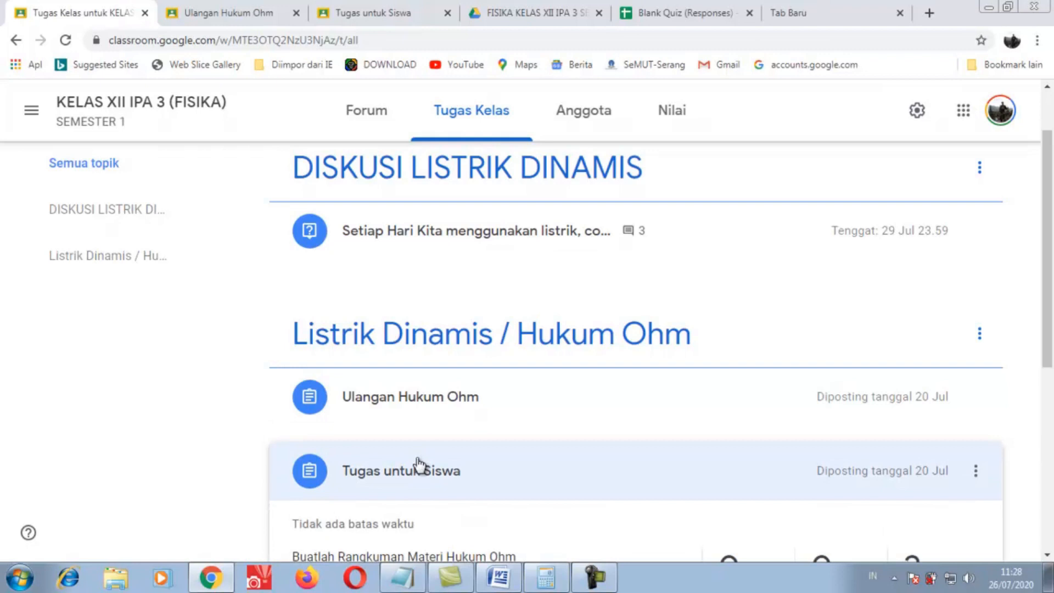
{"action": "scroll", "coordinate": [418, 464], "scroll_direction": "down", "scroll_amount": 4}
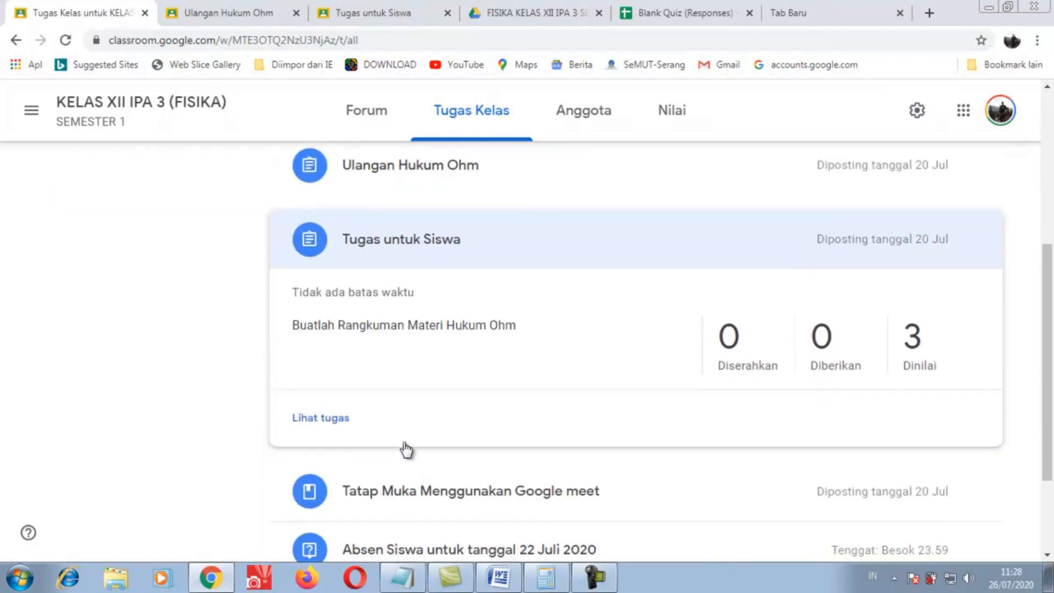
{"action": "left_click", "coordinate": [333, 419]}
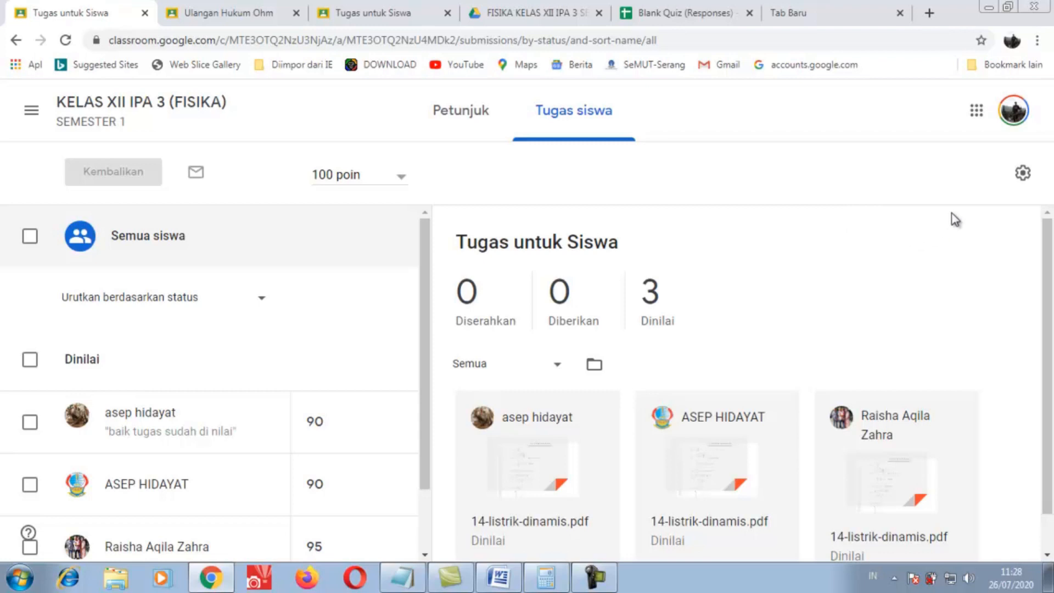
{"action": "left_click", "coordinate": [1023, 174]}
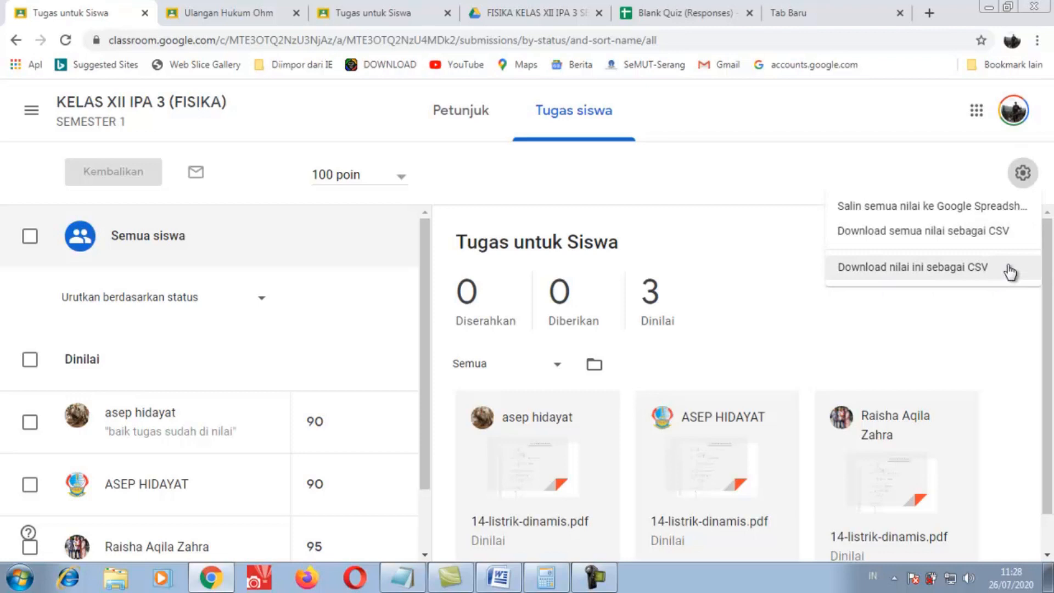
{"action": "left_click", "coordinate": [885, 208]}
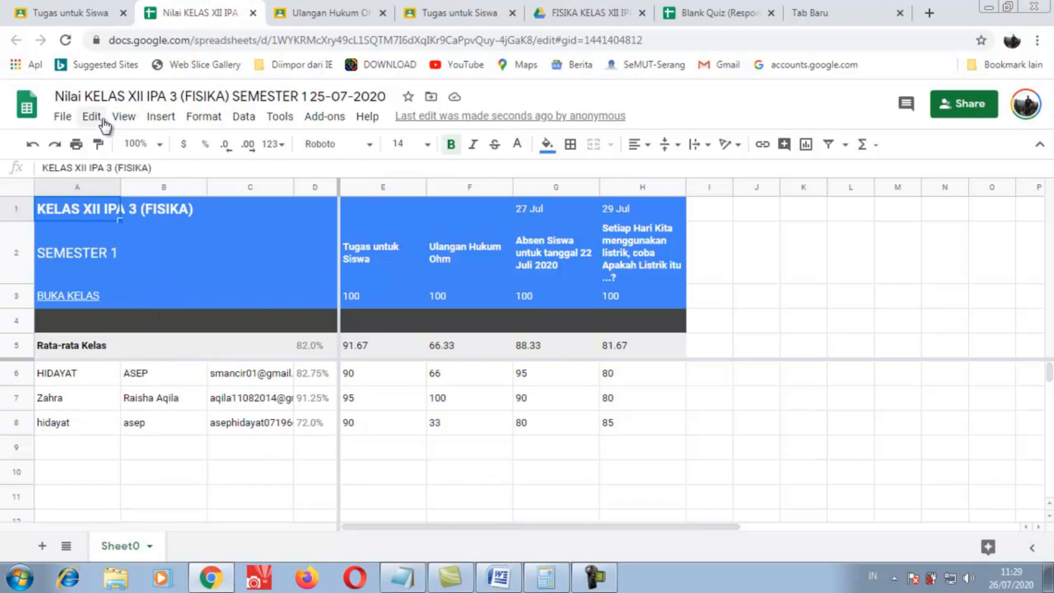
Download the grade spreadsheet as a Microsoft Excel (.xlsx) file to the DOWNLOAD folder and open it in Microsoft Excel
{"action": "left_click", "coordinate": [63, 117]}
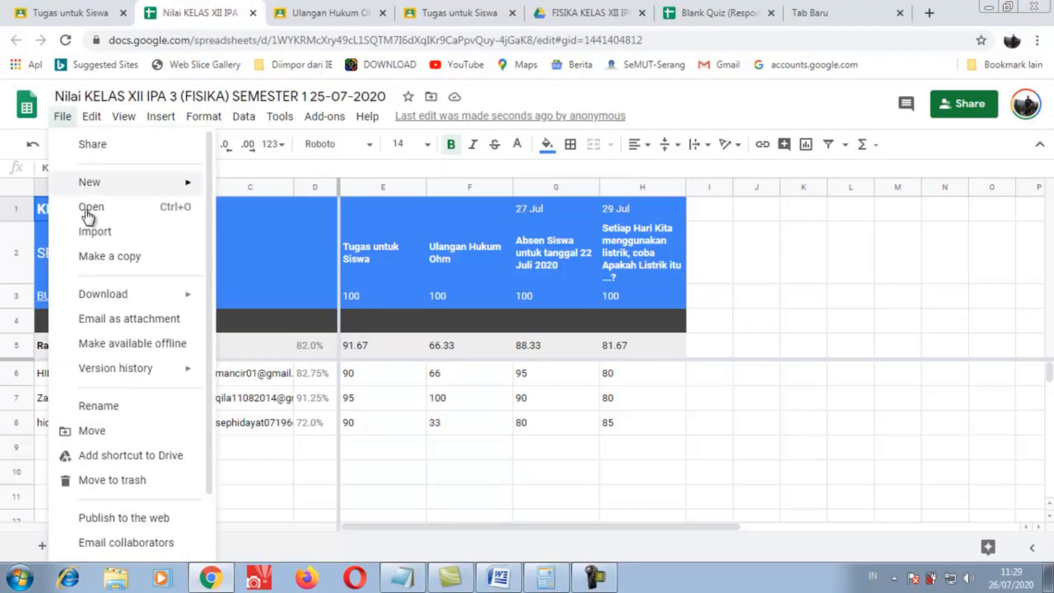
{"action": "mouse_move", "coordinate": [124, 303]}
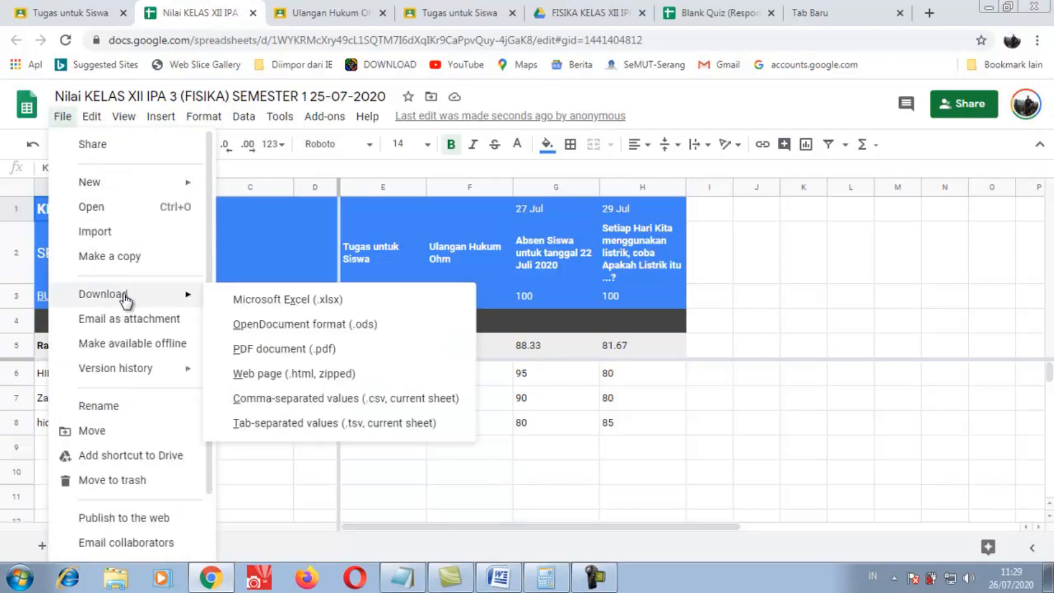
{"action": "left_click", "coordinate": [307, 301]}
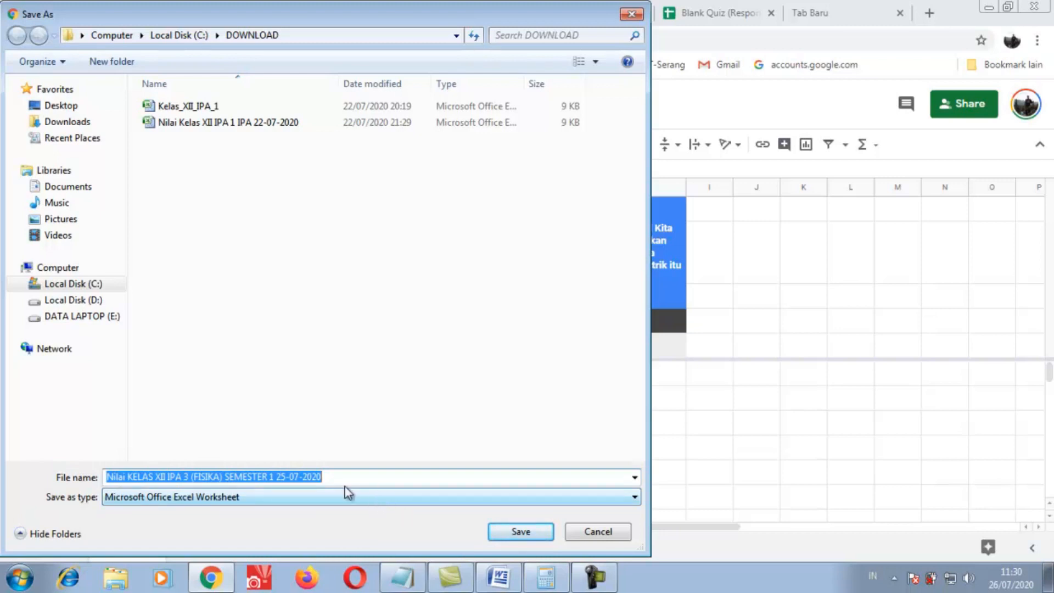
{"action": "left_click", "coordinate": [521, 531]}
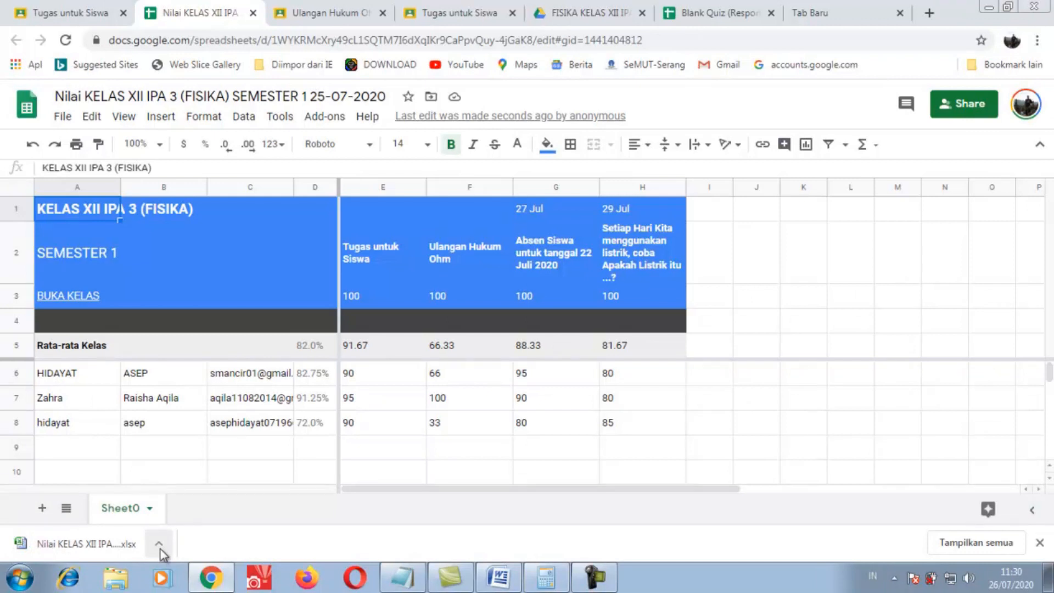
{"action": "left_click", "coordinate": [159, 545]}
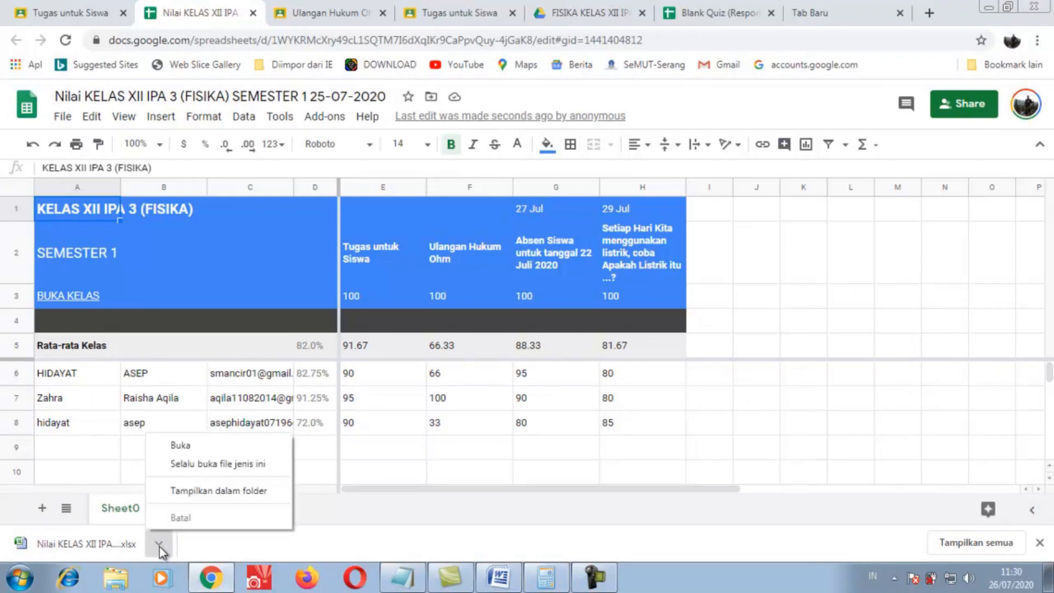
{"action": "left_click", "coordinate": [196, 451]}
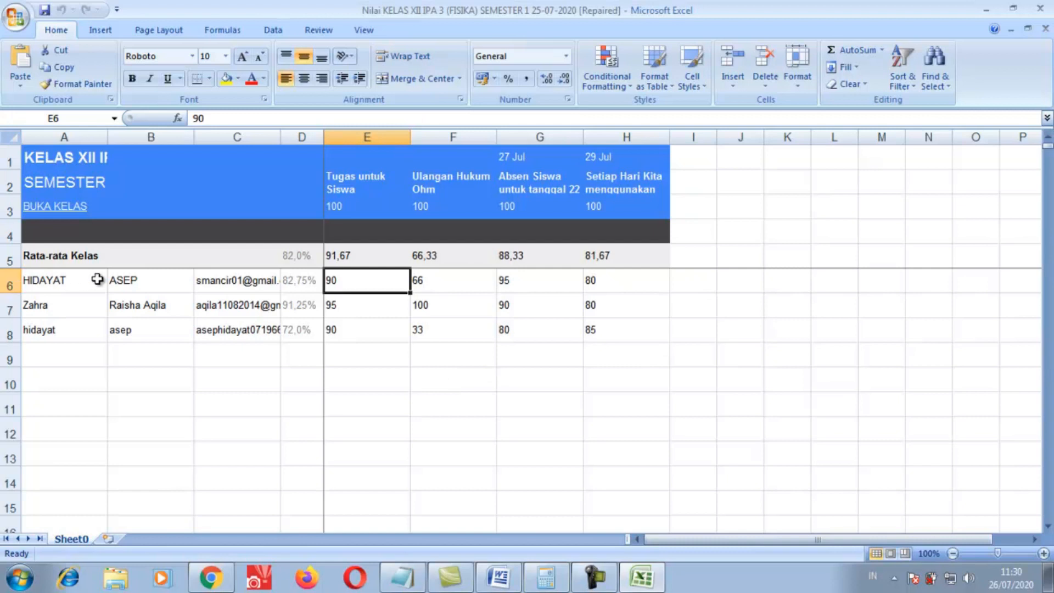
Examine how the students' last and first names are split across columns A and B in rows 6 to 8
{"action": "left_click", "coordinate": [50, 280]}
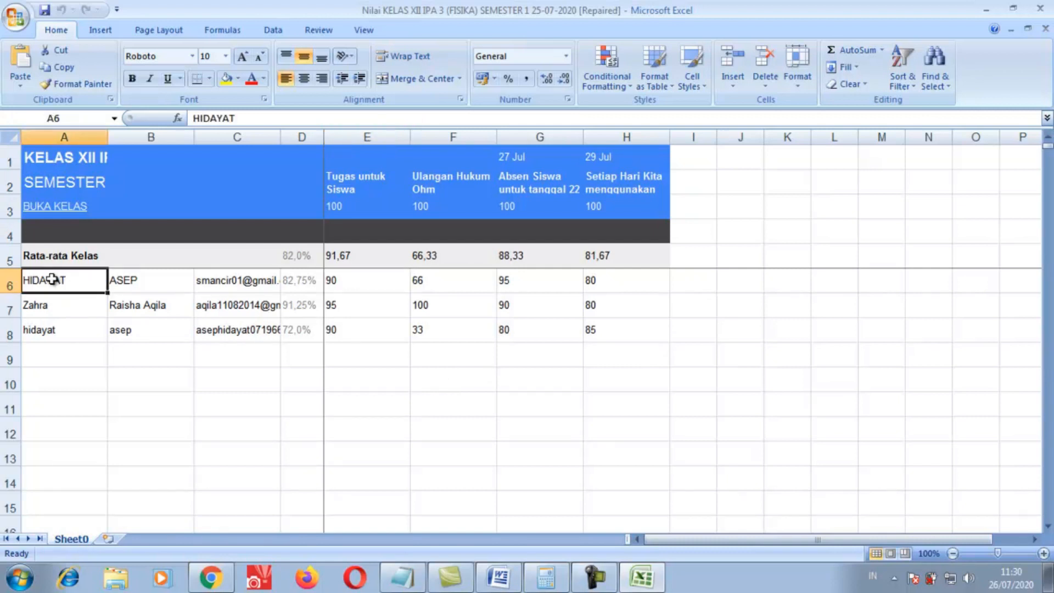
{"action": "left_click", "coordinate": [122, 281]}
{"action": "left_click", "coordinate": [61, 304]}
{"action": "left_click", "coordinate": [134, 305]}
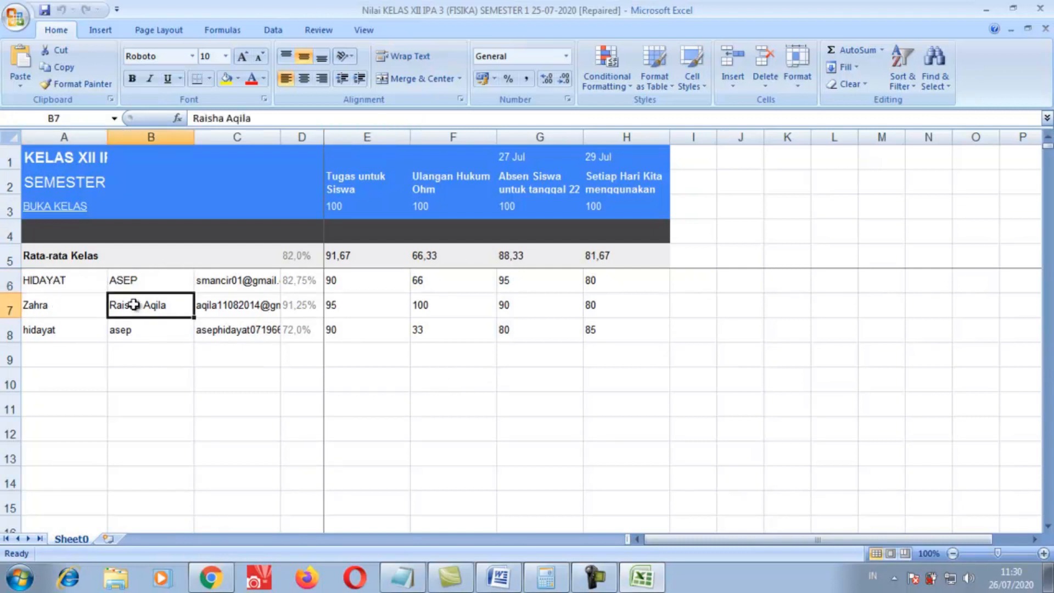
{"action": "left_click", "coordinate": [69, 329]}
{"action": "left_click", "coordinate": [118, 332]}
{"action": "left_click", "coordinate": [129, 279]}
{"action": "left_click", "coordinate": [67, 280]}
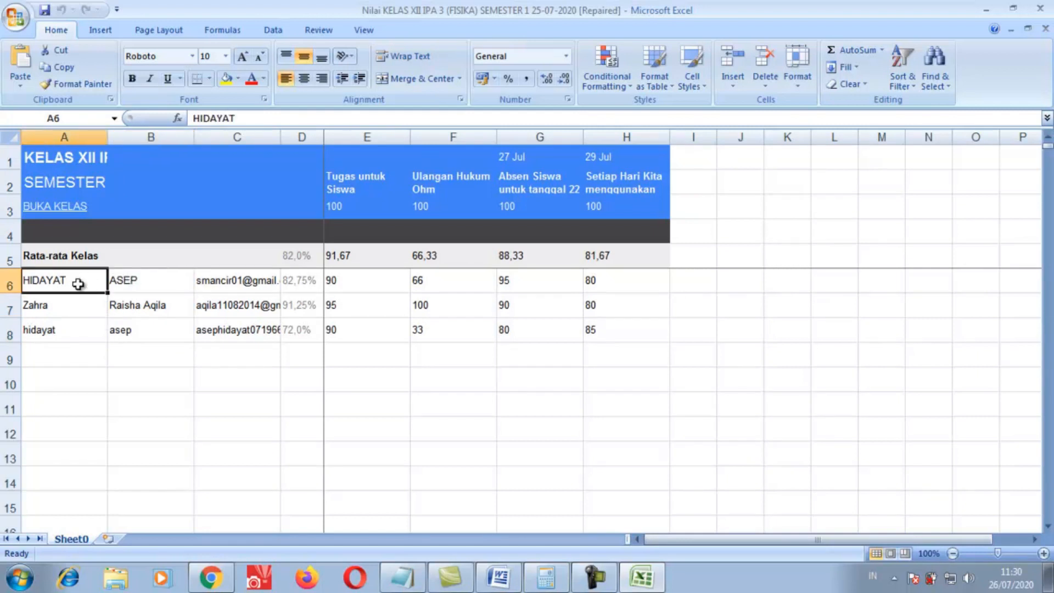
Join the first student's first and last names in cell J6 with the formula =B6&" "&A6
{"action": "left_click", "coordinate": [734, 281]}
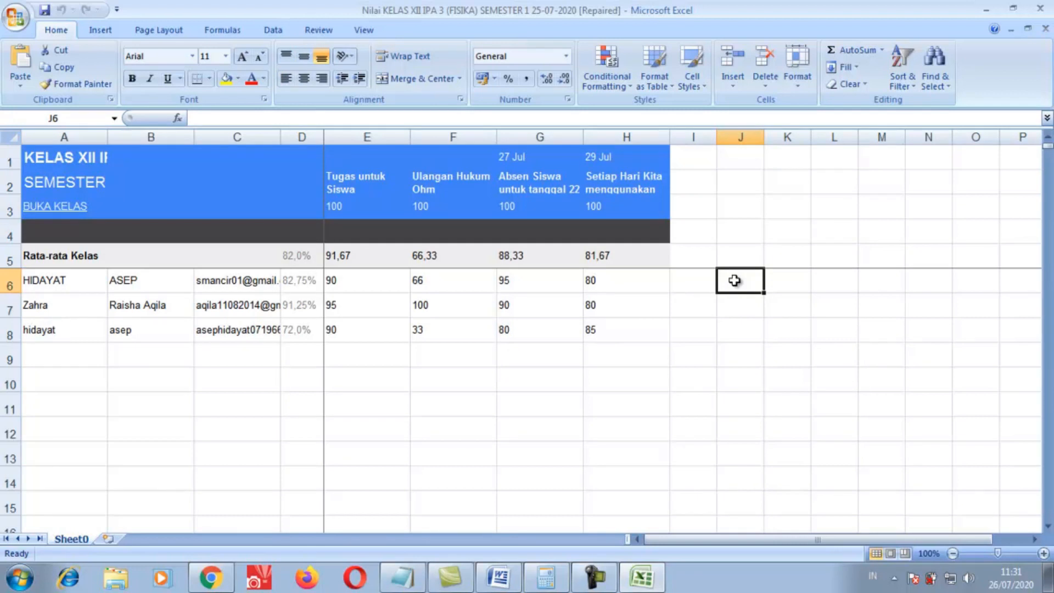
{"action": "type", "text": "="}
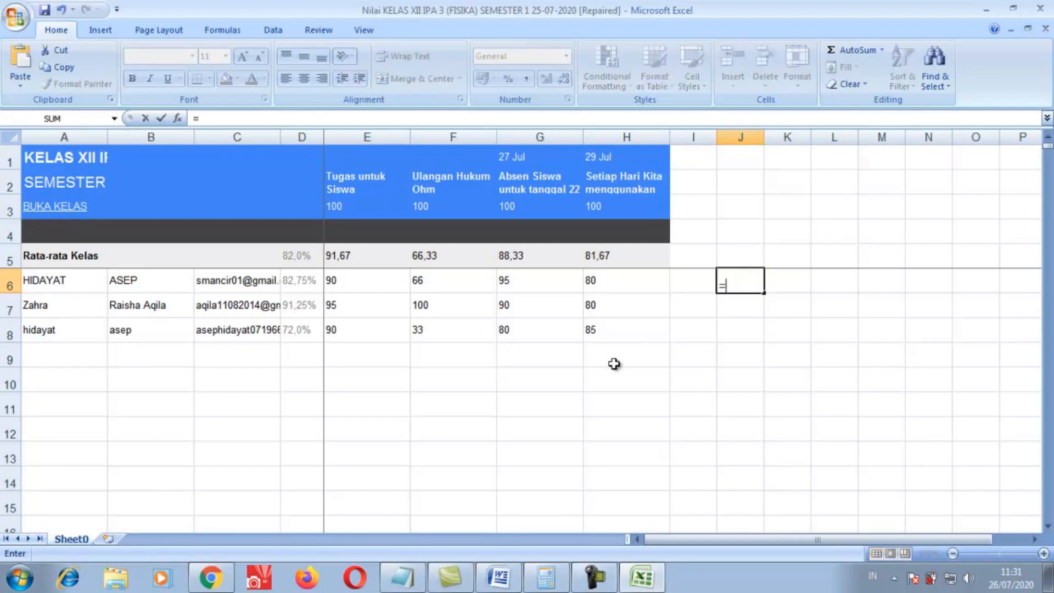
{"action": "left_click", "coordinate": [165, 281]}
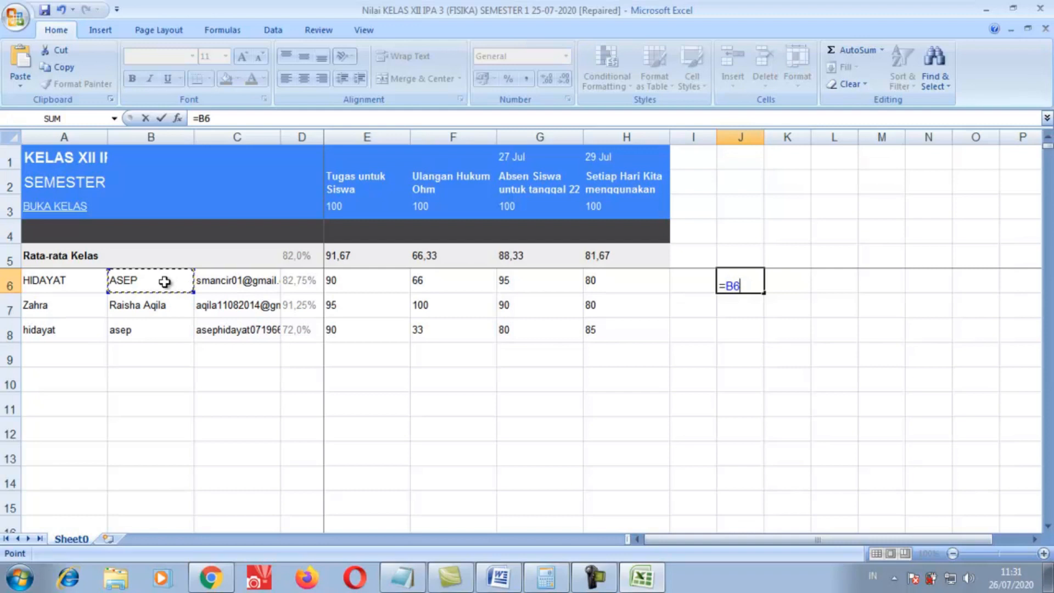
{"action": "type", "text": "&\""}
{"action": "type", "text": "\"&"}
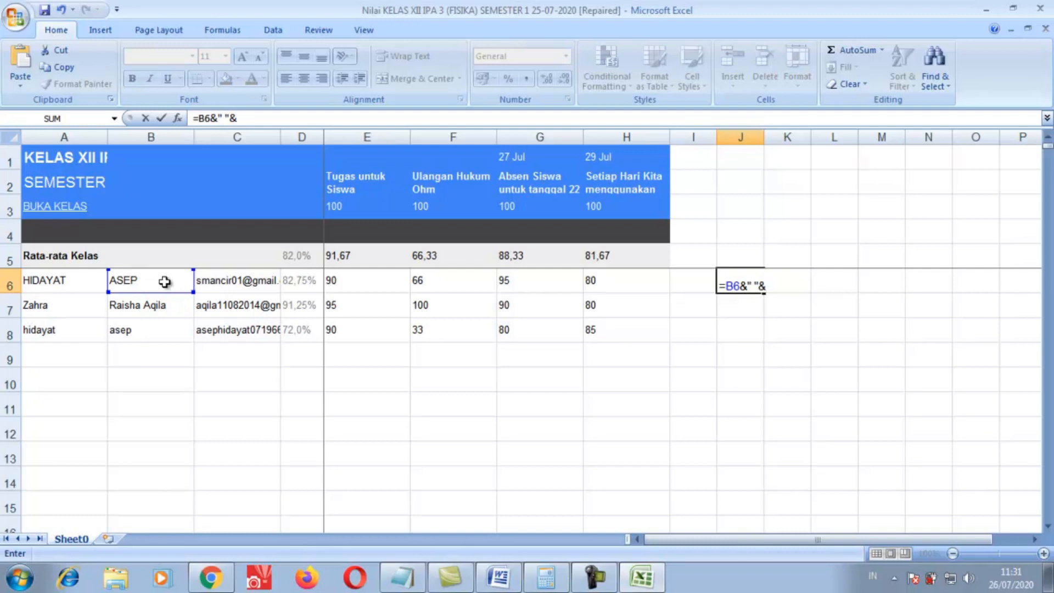
{"action": "left_click", "coordinate": [57, 281]}
{"action": "key", "text": "Return"}
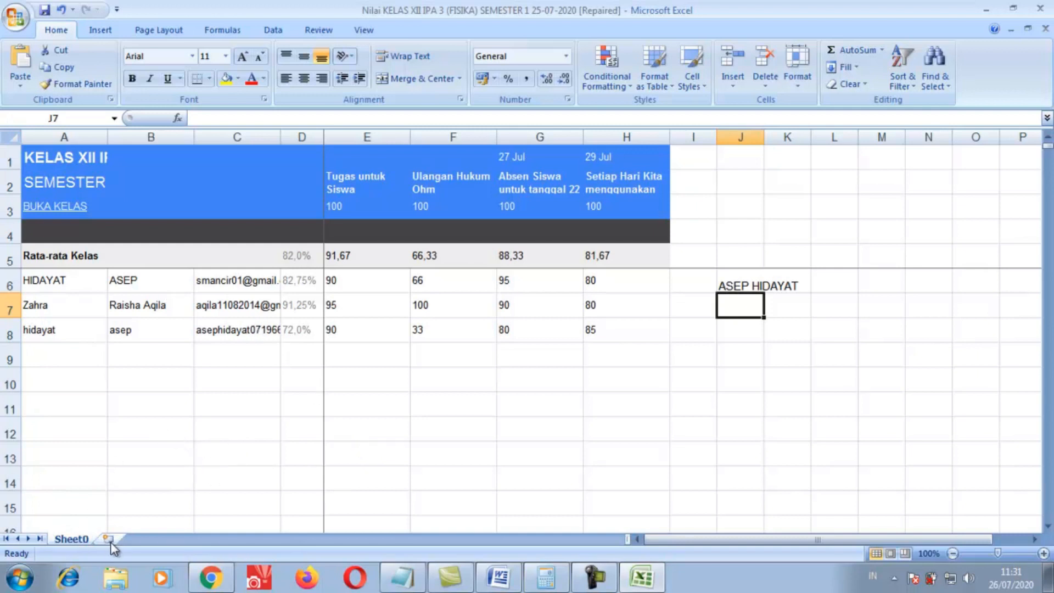
Fill the full-name formula from J6 down to J8 and widen column J to fit the names
{"action": "left_click", "coordinate": [746, 285]}
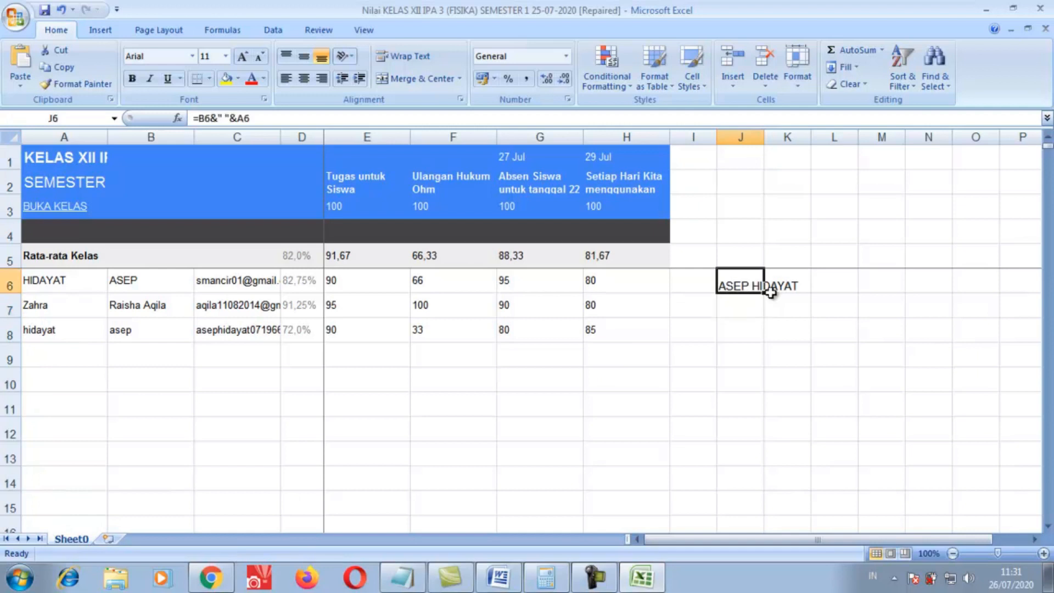
{"action": "left_click_drag", "start_coordinate": [764, 292], "coordinate": [765, 341]}
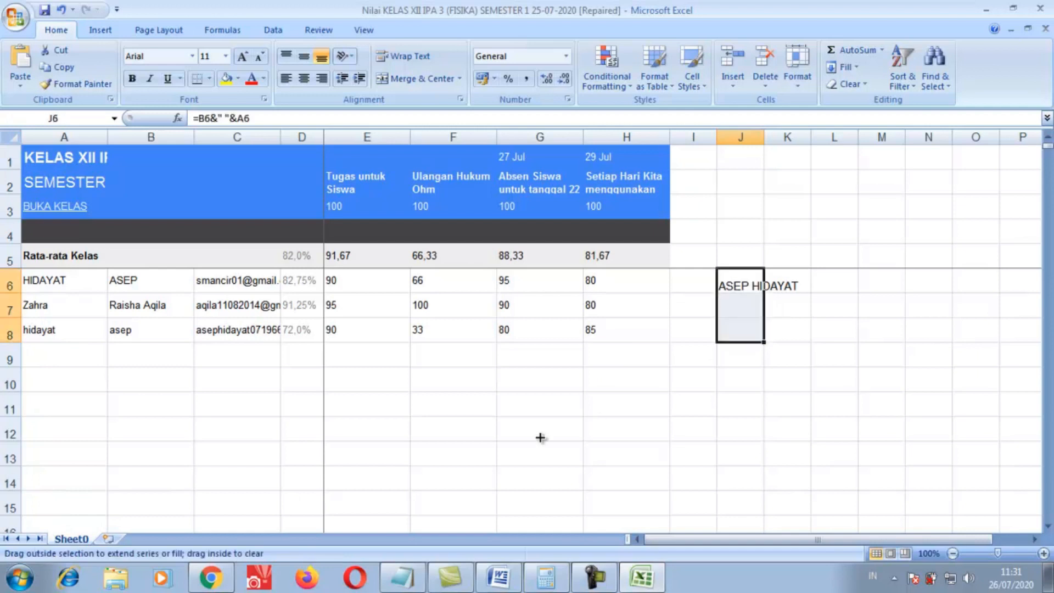
{"action": "left_click_drag", "start_coordinate": [763, 141], "coordinate": [846, 146]}
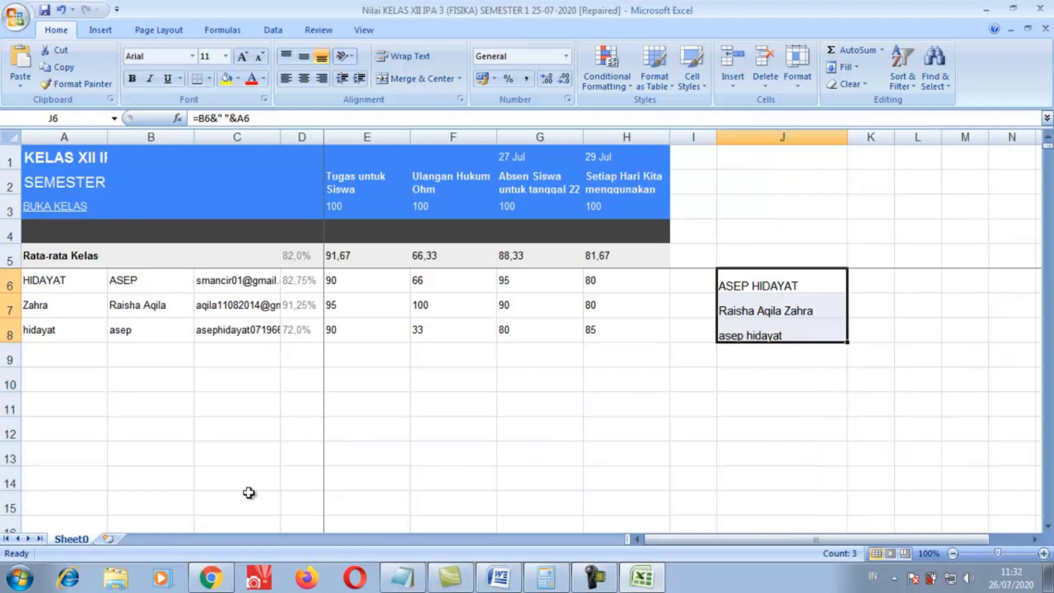
Add a new worksheet with the title DAFTAR NILAI SISWA in A1 and the headers No in A6 and Nama in B6
{"action": "left_click", "coordinate": [109, 538]}
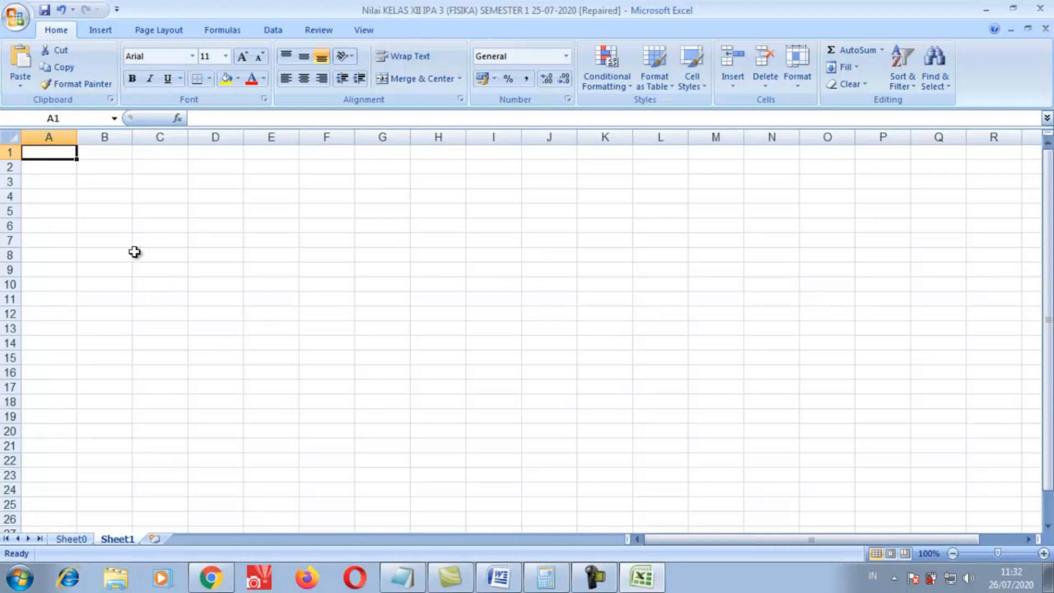
{"action": "type", "text": "DA"}
{"action": "type", "text": "FTAR "}
{"action": "type", "text": "NIAL"}
{"action": "key", "text": "BackSpace"}
{"action": "key", "text": "BackSpace"}
{"action": "type", "text": "LAI "}
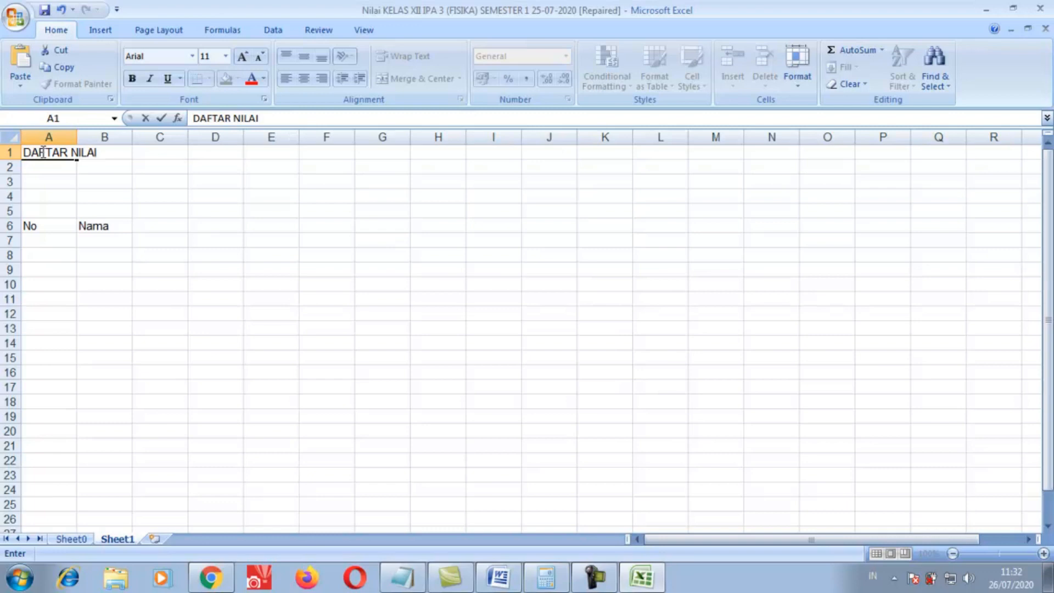
{"action": "type", "text": "SISWA"}
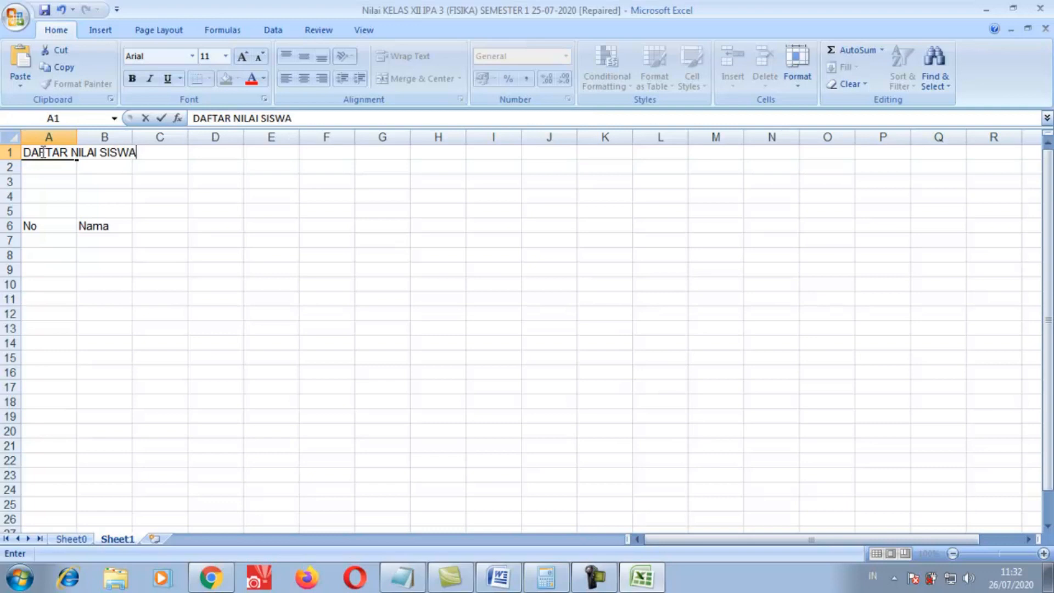
{"action": "key", "text": "Return"}
Enter the subtitle lines KELAS XII IPA 3 in A2 and SMAN 1 CIRUAS KABUPATEN SERANG BANTEN in A3
{"action": "type", "text": "KELA"}
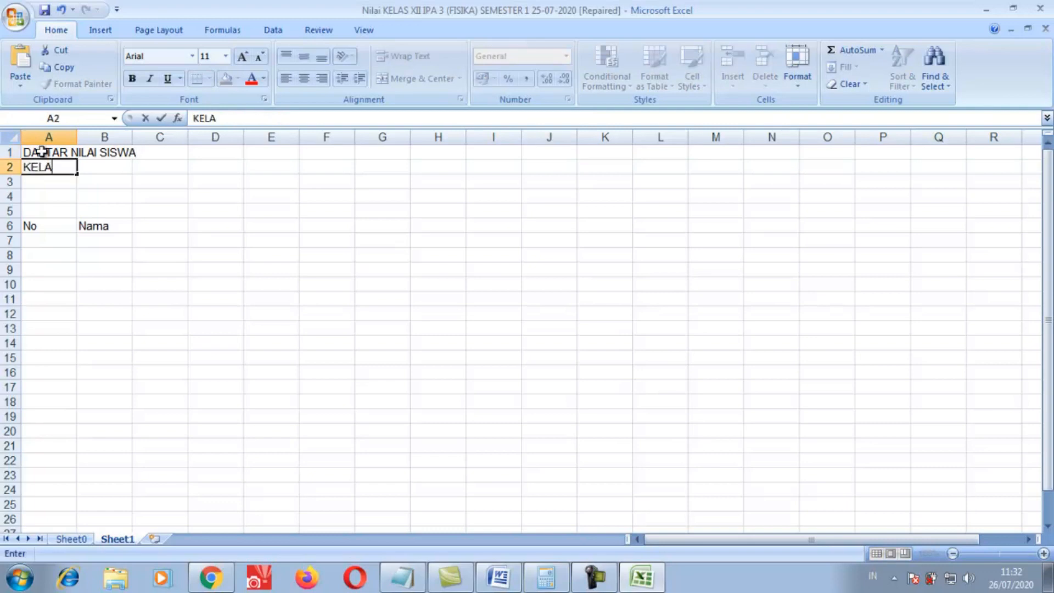
{"action": "type", "text": "S XII IPA 3"}
{"action": "key", "text": "Return"}
{"action": "type", "text": "SMA"}
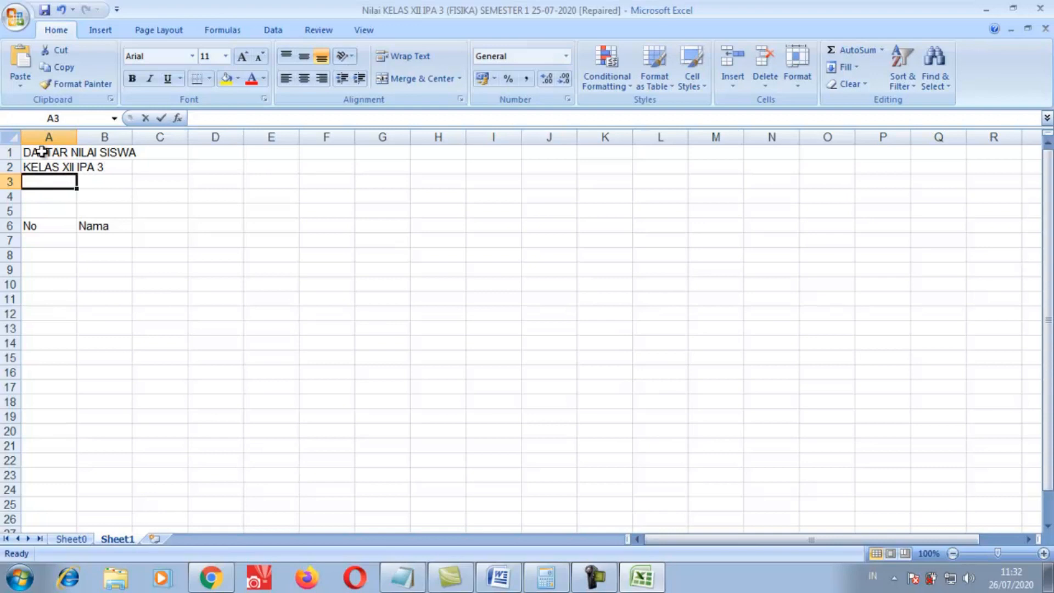
{"action": "type", "text": "N 1"}
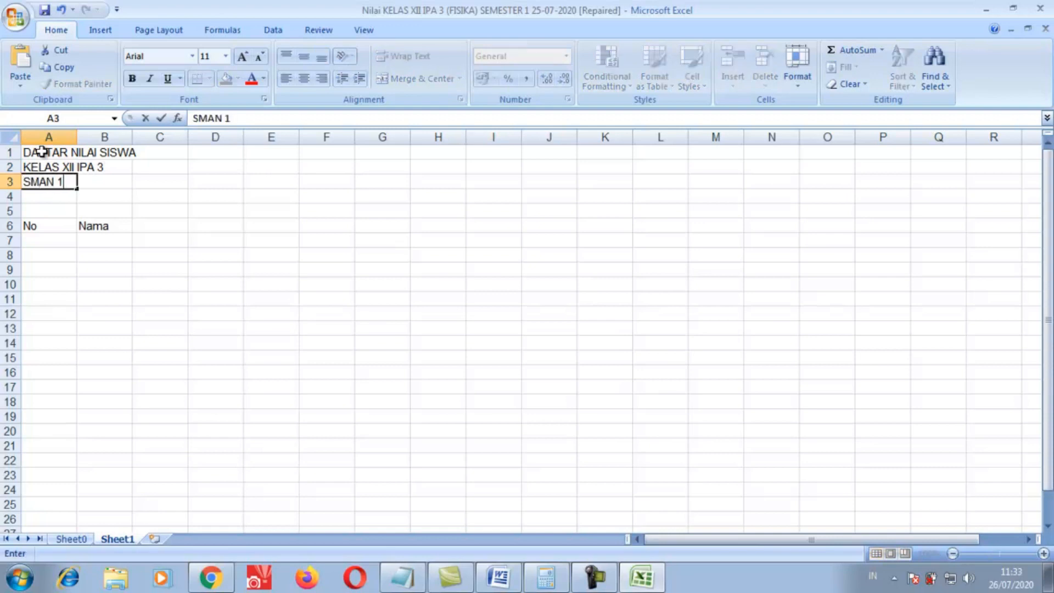
{"action": "type", "text": " CIRUAS KAB"}
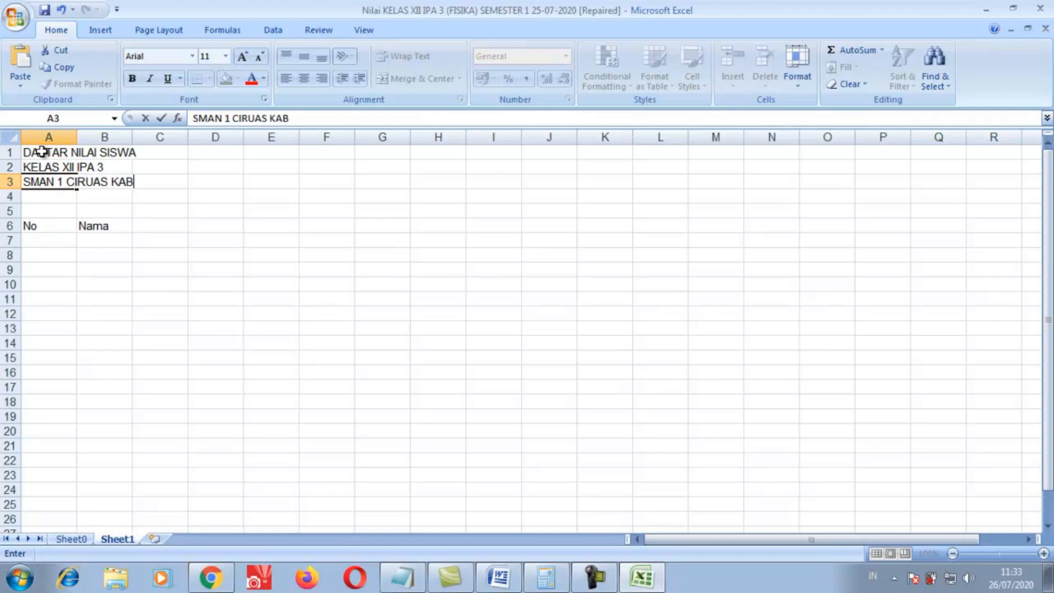
{"action": "type", "text": "UPATEN SERANG BA"}
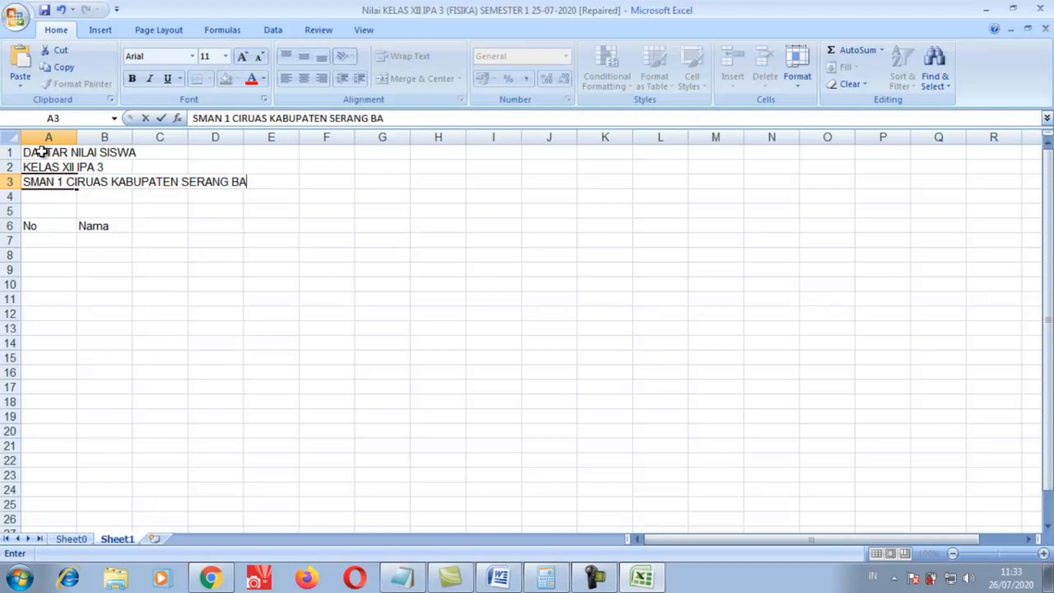
{"action": "type", "text": "NTEN"}
{"action": "key", "text": "Return"}
Enter the school-year line TAHUN PELAJARAN 2020 - 2020 in A4
{"action": "type", "text": "TAH"}
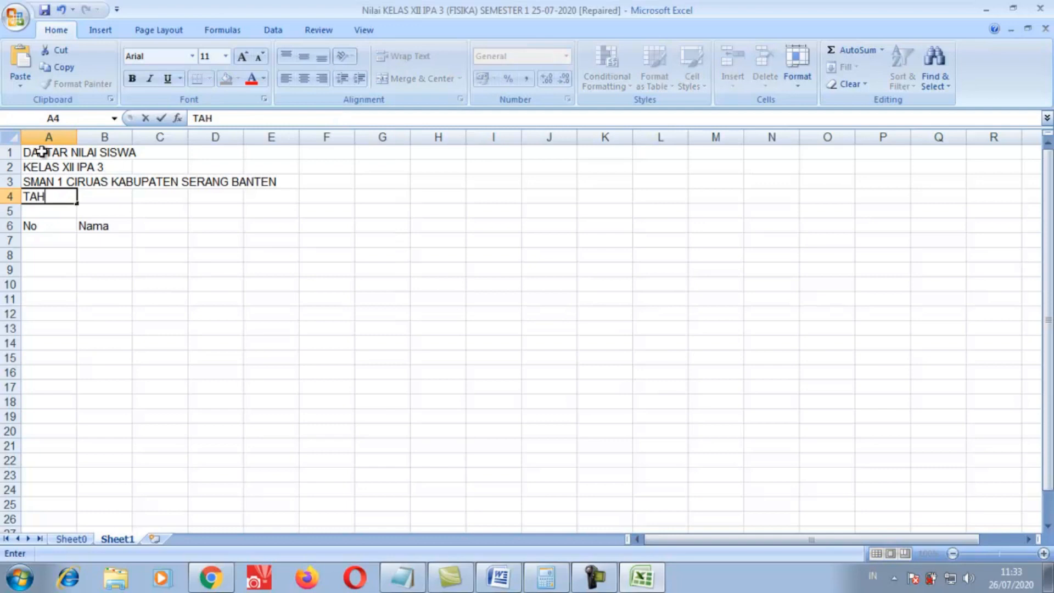
{"action": "type", "text": "UN PELAJARAN 20"}
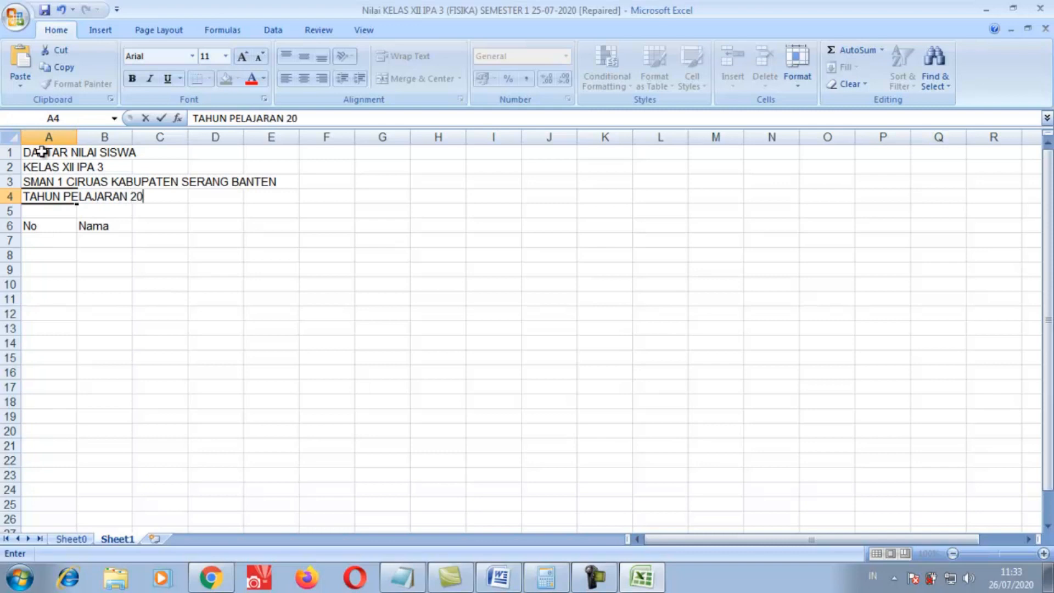
{"action": "type", "text": "20 - 2020"}
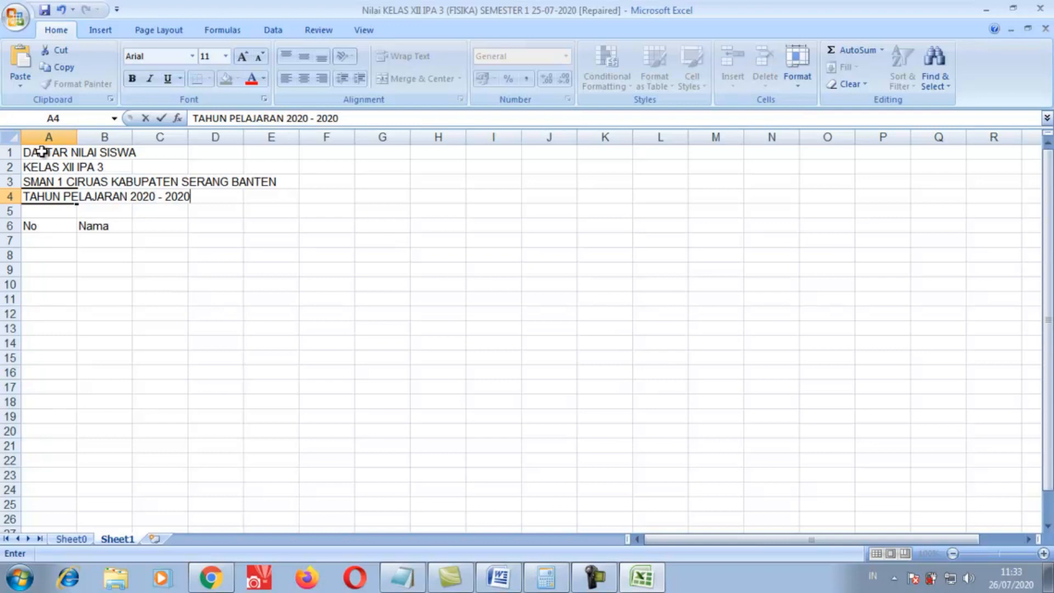
{"action": "left_click", "coordinate": [149, 225]}
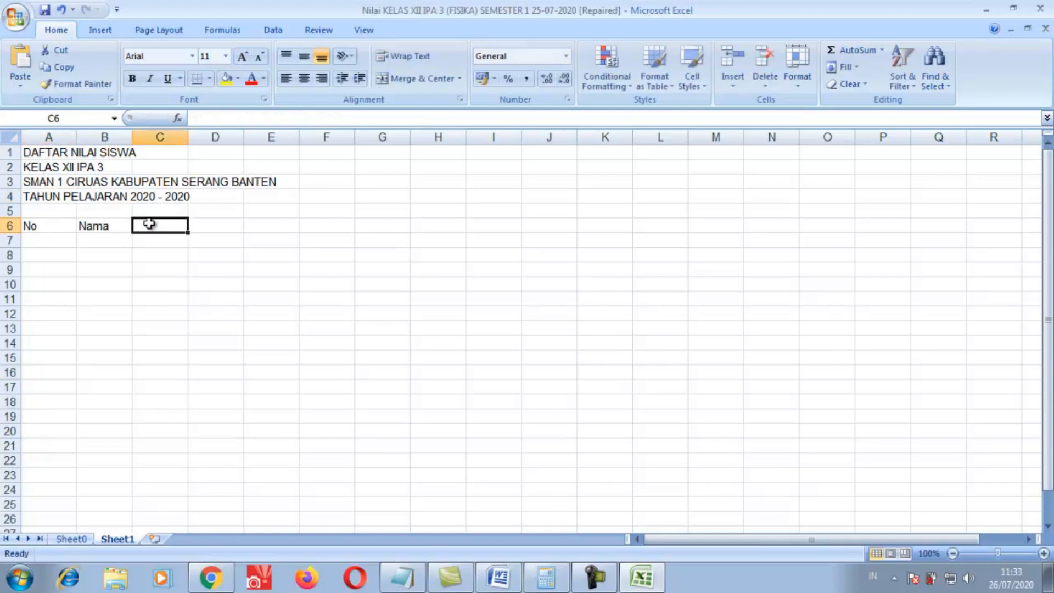
Add the column headers Email in C6 and Nilai in D6, beside Nama
{"action": "left_click", "coordinate": [38, 226]}
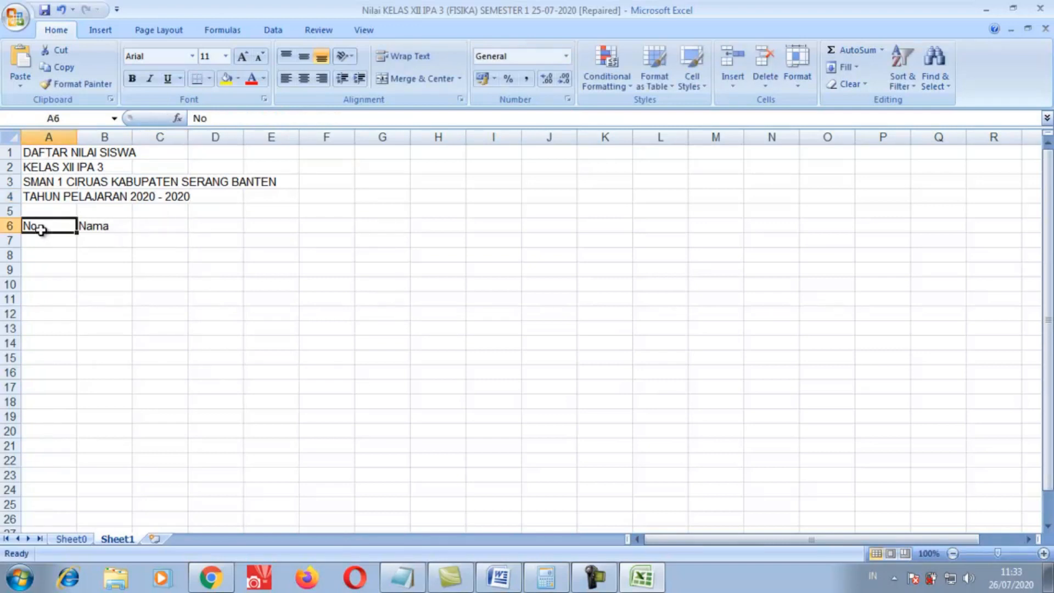
{"action": "left_click", "coordinate": [99, 229]}
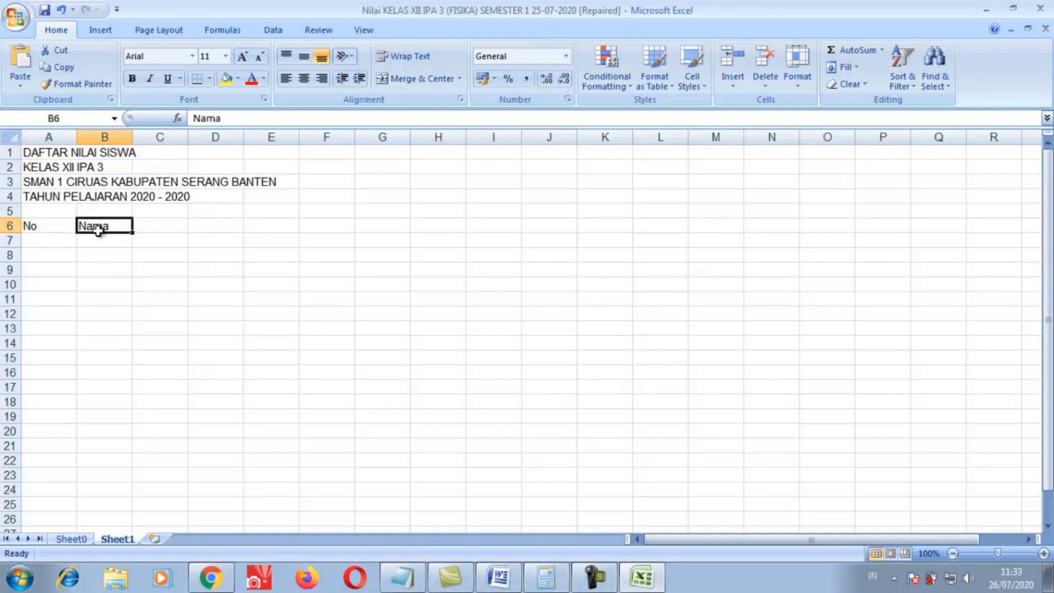
{"action": "left_click", "coordinate": [172, 226]}
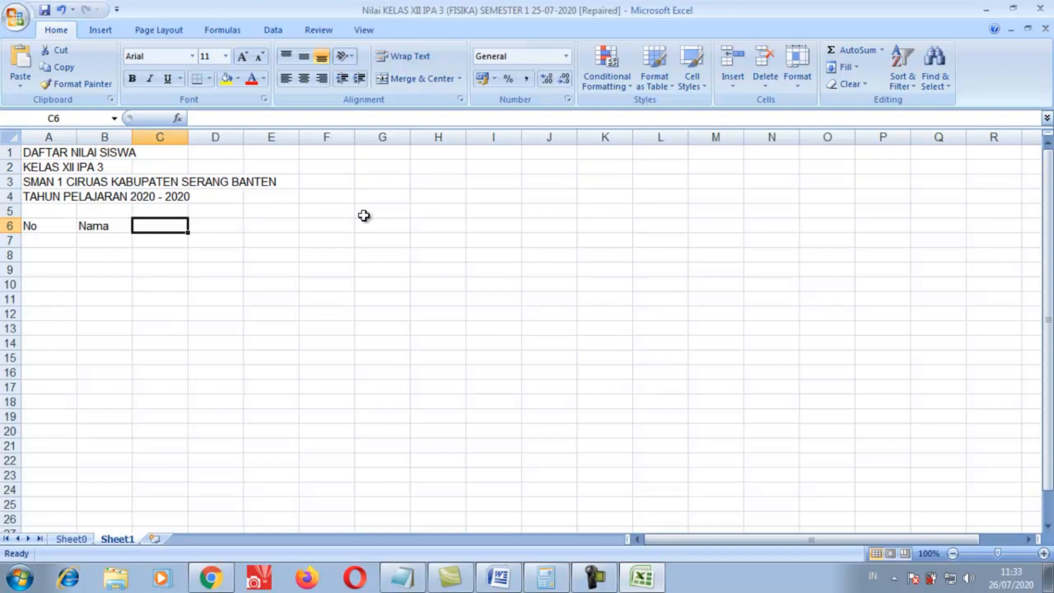
{"action": "type", "text": "EMAIL"}
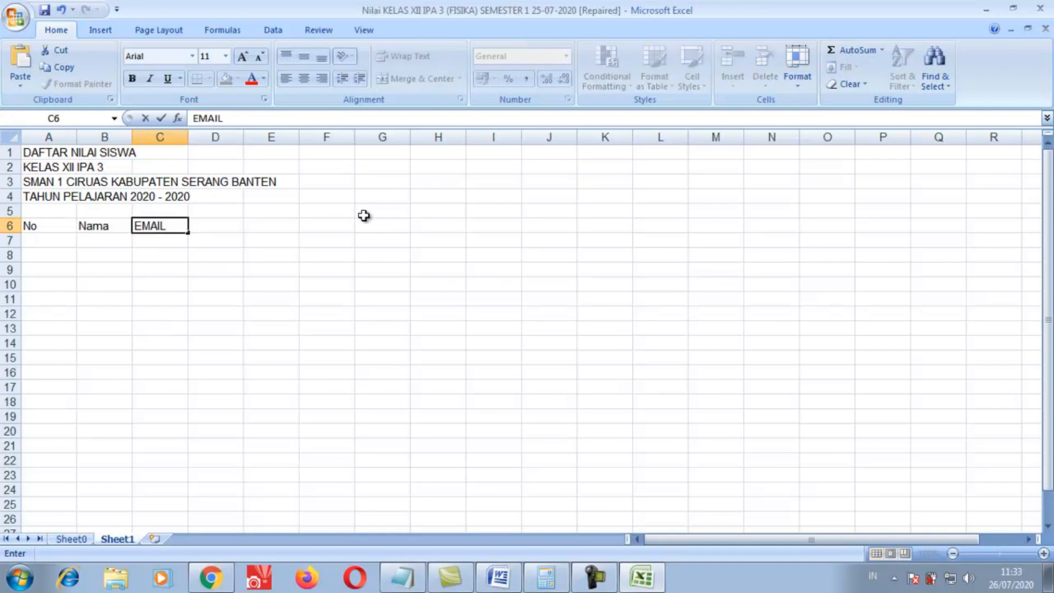
{"action": "key", "text": "BackSpace"}
{"action": "key", "text": "BackSpace"}
{"action": "key", "text": "BackSpace"}
{"action": "key", "text": "BackSpace"}
{"action": "type", "text": "M"}
{"action": "key", "text": "BackSpace"}
{"action": "type", "text": "mail"}
{"action": "key", "text": "Tab"}
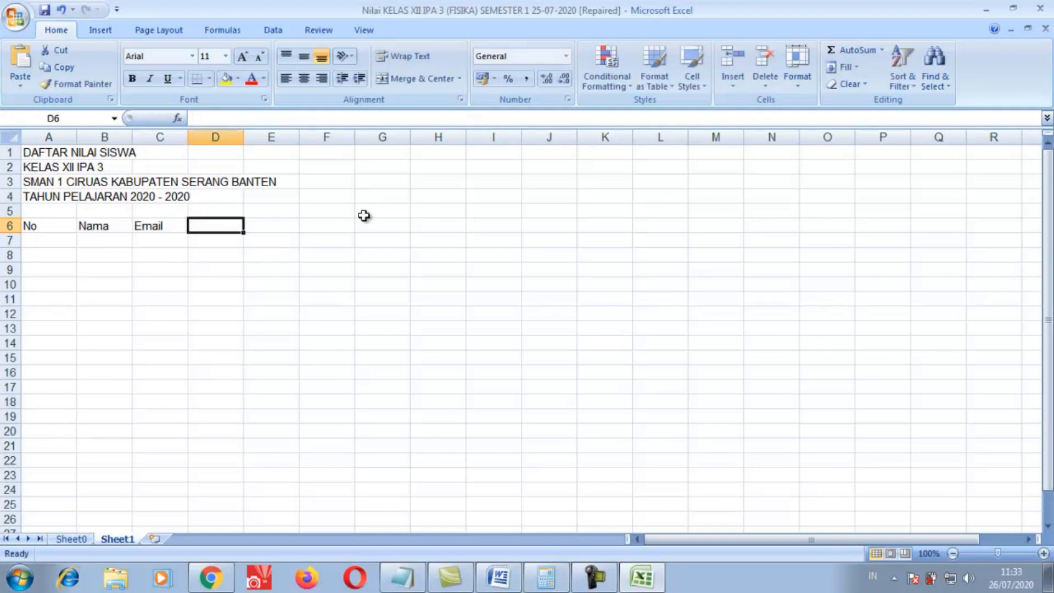
{"action": "type", "text": "ni"}
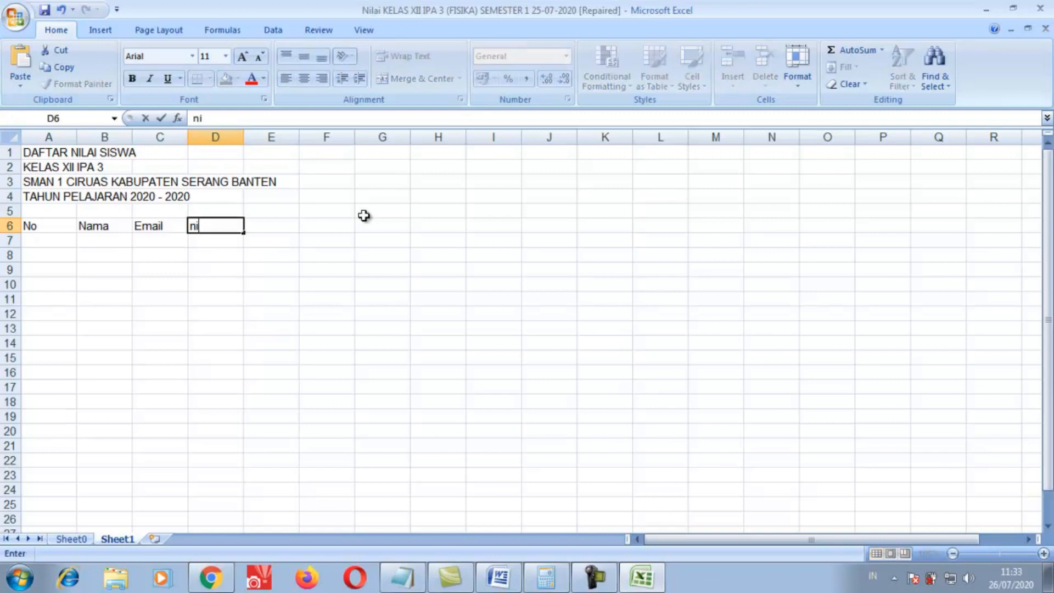
{"action": "type", "text": "Nilai"}
{"action": "key", "text": "Return"}
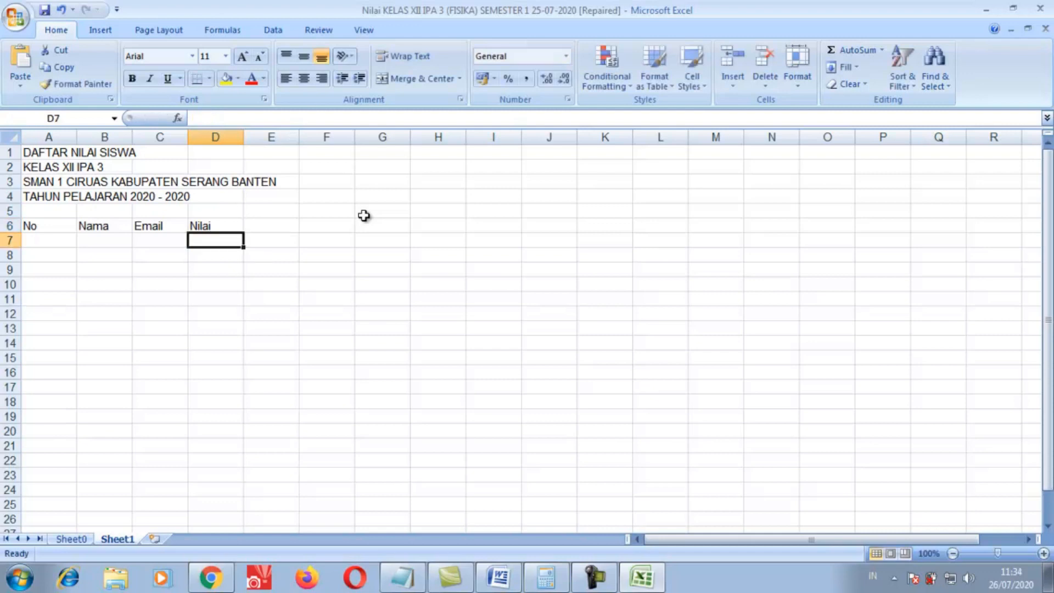
Enter the sub-headers Nilai Ulangan in D7 and Nilai Tugas in E7, under the Nilai header
{"action": "type", "text": "ni"}
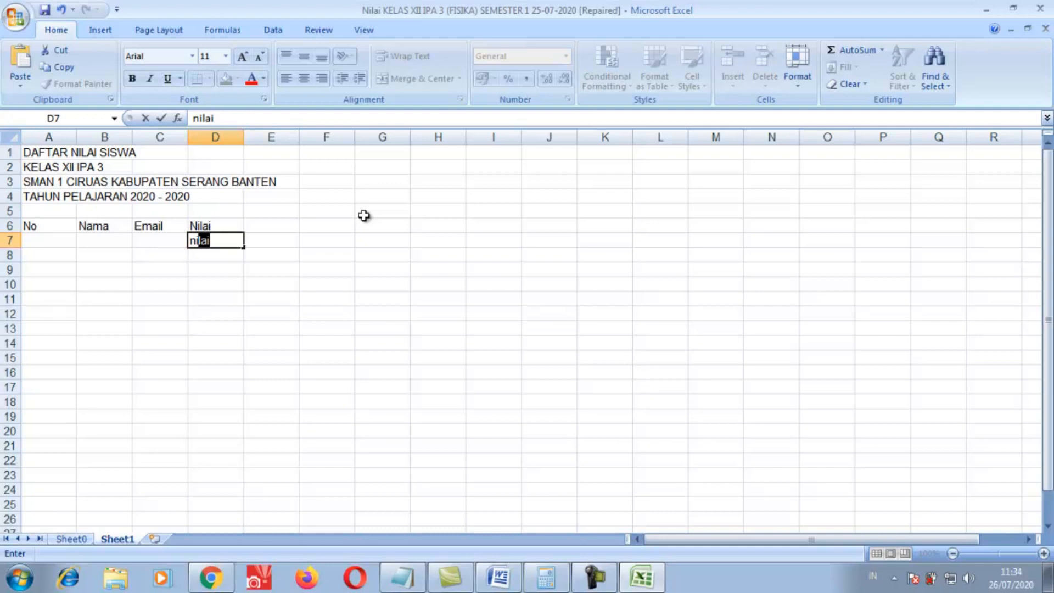
{"action": "key", "text": "BackSpace"}
{"action": "key", "text": "BackSpace"}
{"action": "key", "text": "BackSpace"}
{"action": "type", "text": "Nilai Ulangan"}
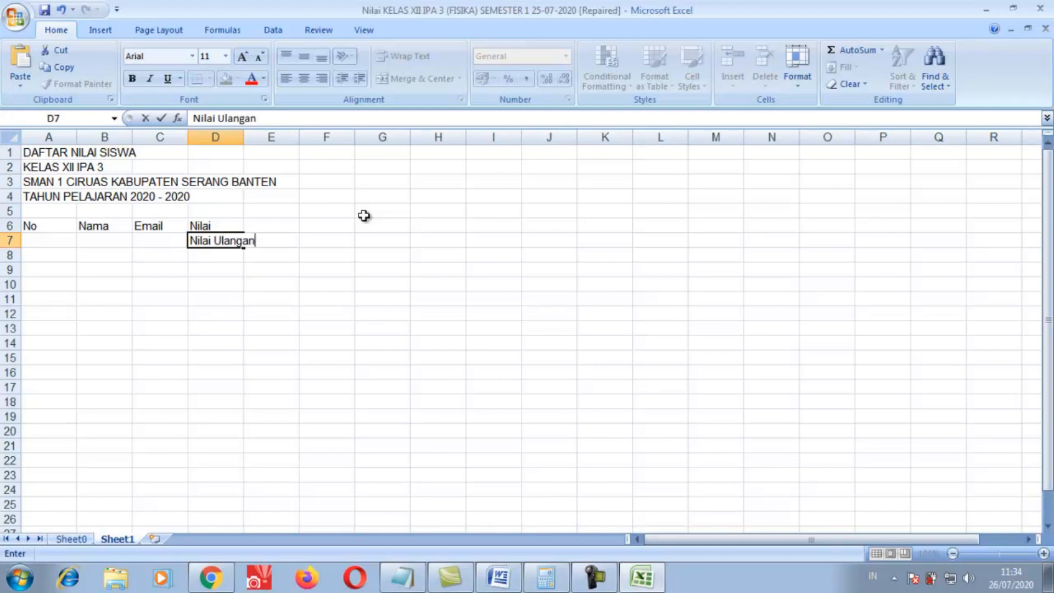
{"action": "key", "text": "Tab"}
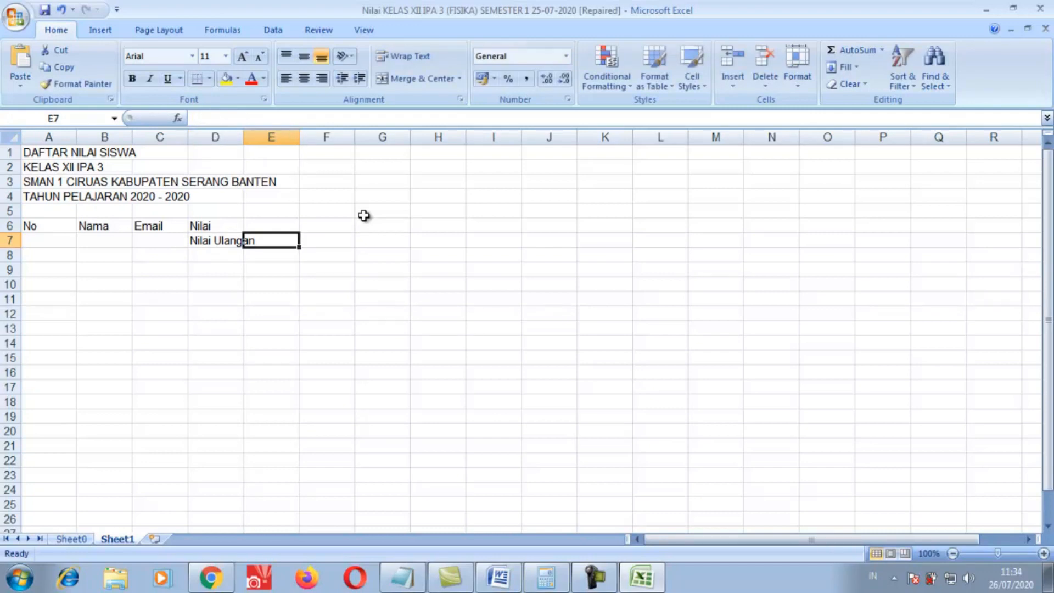
{"action": "type", "text": "Nilai Tugas"}
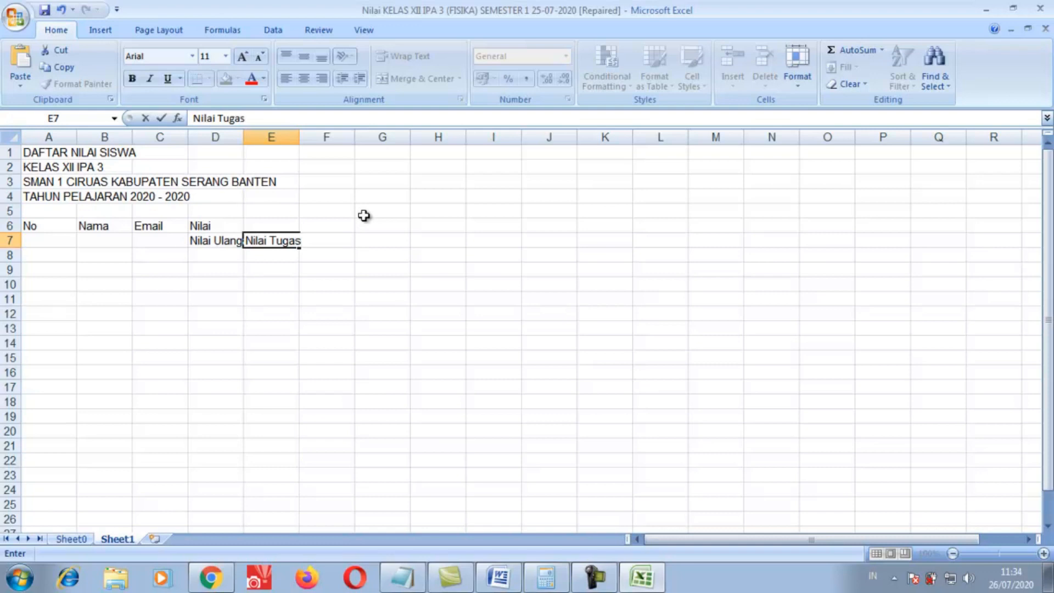
{"action": "key", "text": "Tab"}
Enter the sub-headers Nilai Diskusi in F7 and Nulai Absen in G7
{"action": "type", "text": "N"}
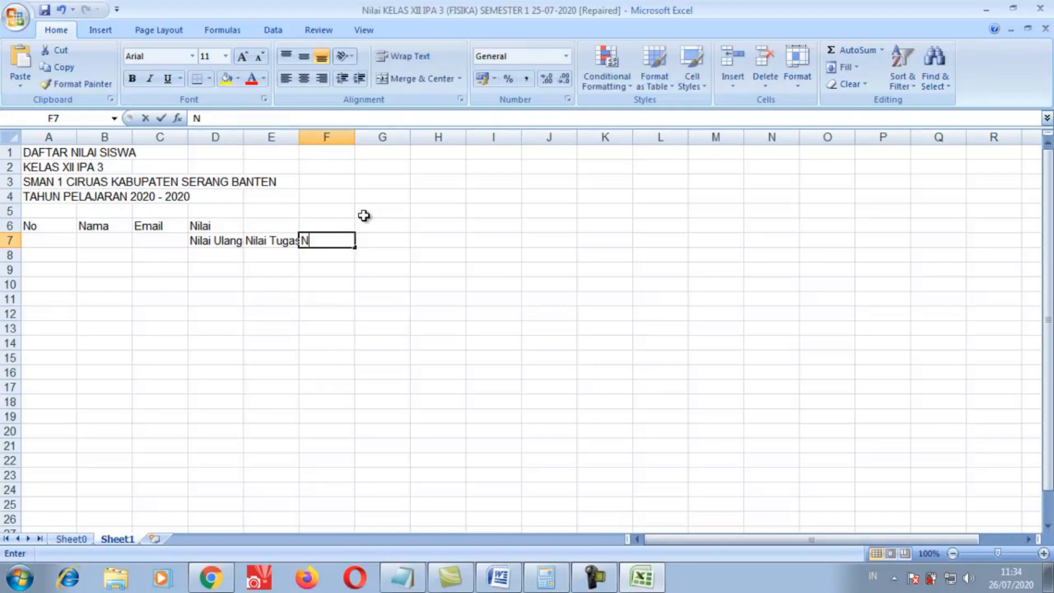
{"action": "type", "text": "ilai Diskusi"}
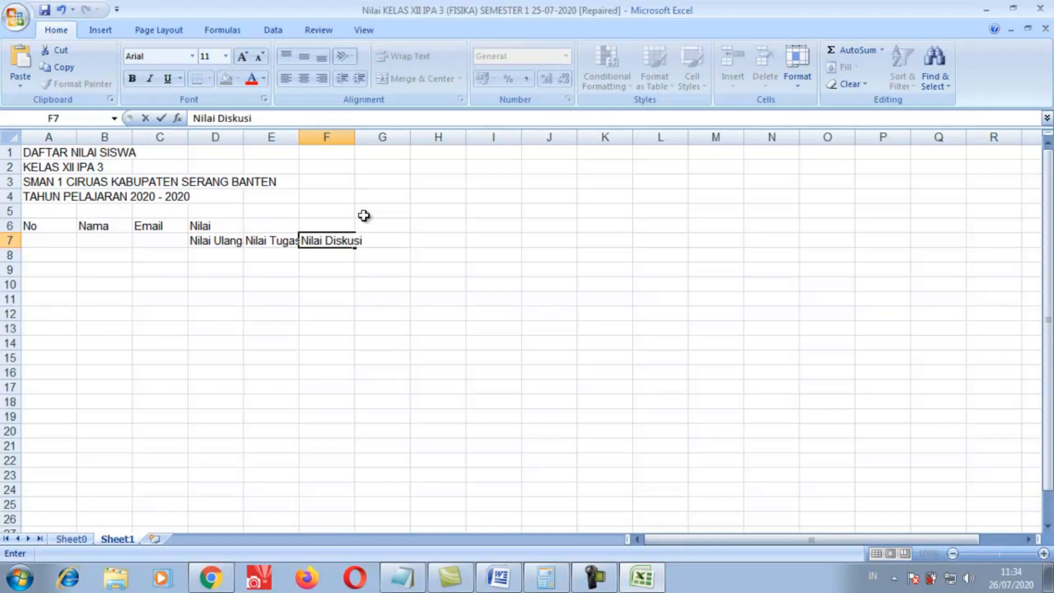
{"action": "key", "text": "Tab"}
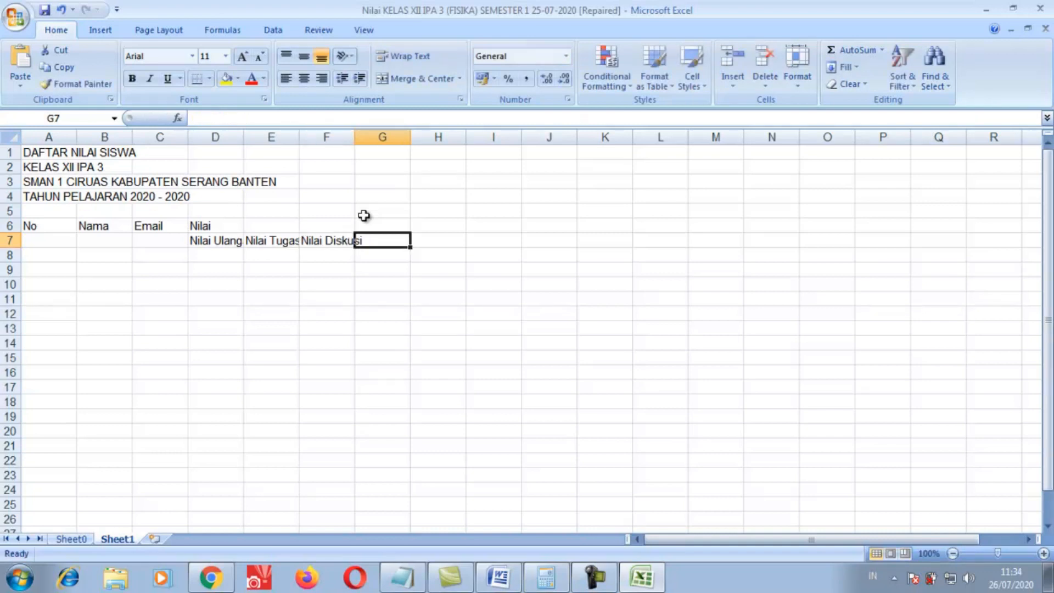
{"action": "type", "text": "Nulai Absen"}
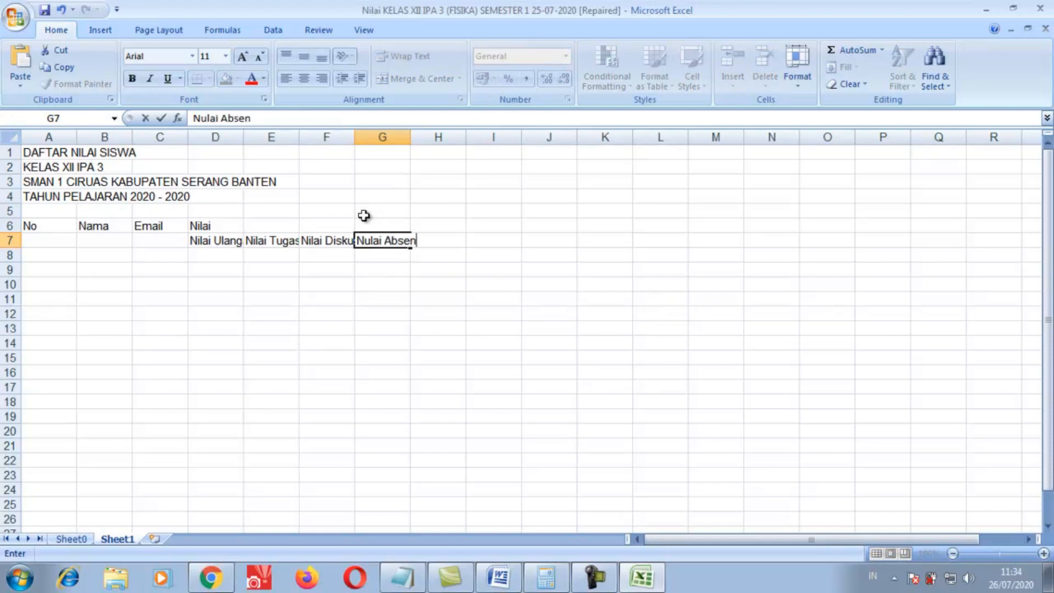
{"action": "key", "text": "Return"}
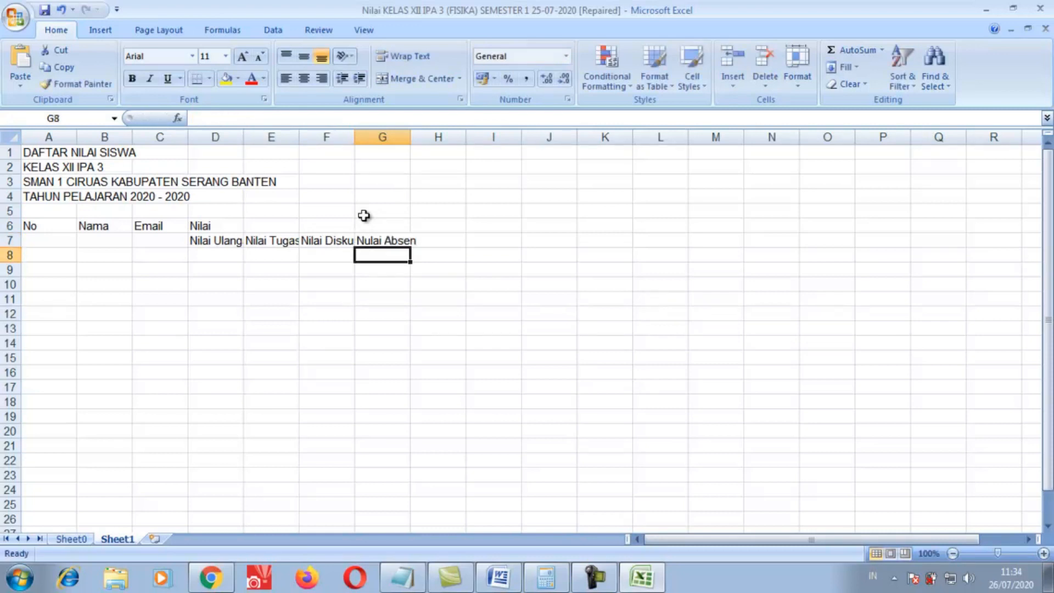
Widen column D to fit Nilai Ulangan, and merge and center the Nilai header across D6:G6
{"action": "left_click_drag", "start_coordinate": [244, 137], "coordinate": [266, 142]}
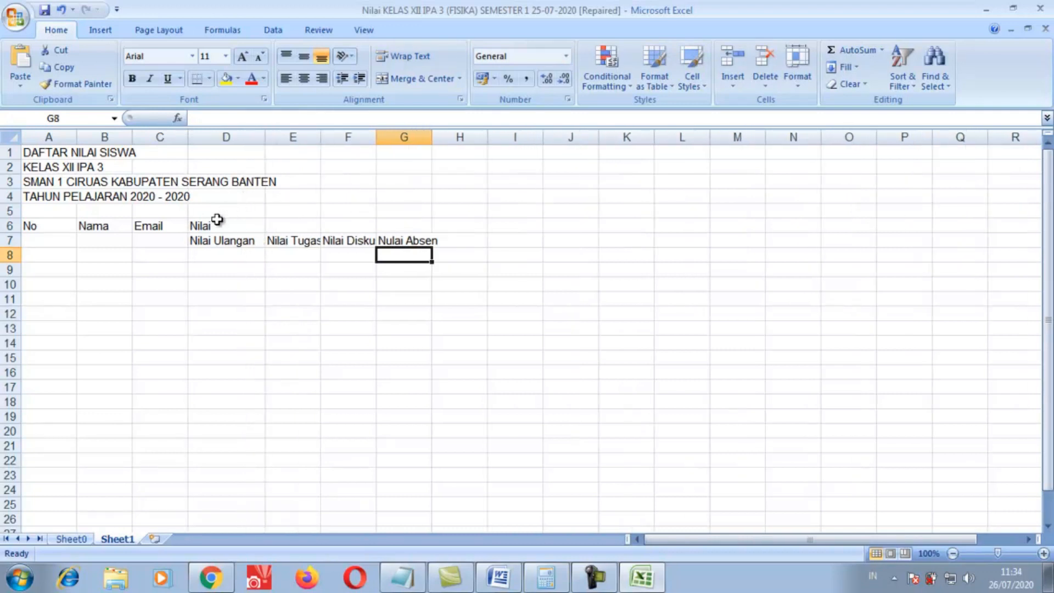
{"action": "left_click", "coordinate": [217, 227]}
{"action": "left_click_drag", "start_coordinate": [217, 227], "coordinate": [402, 224]}
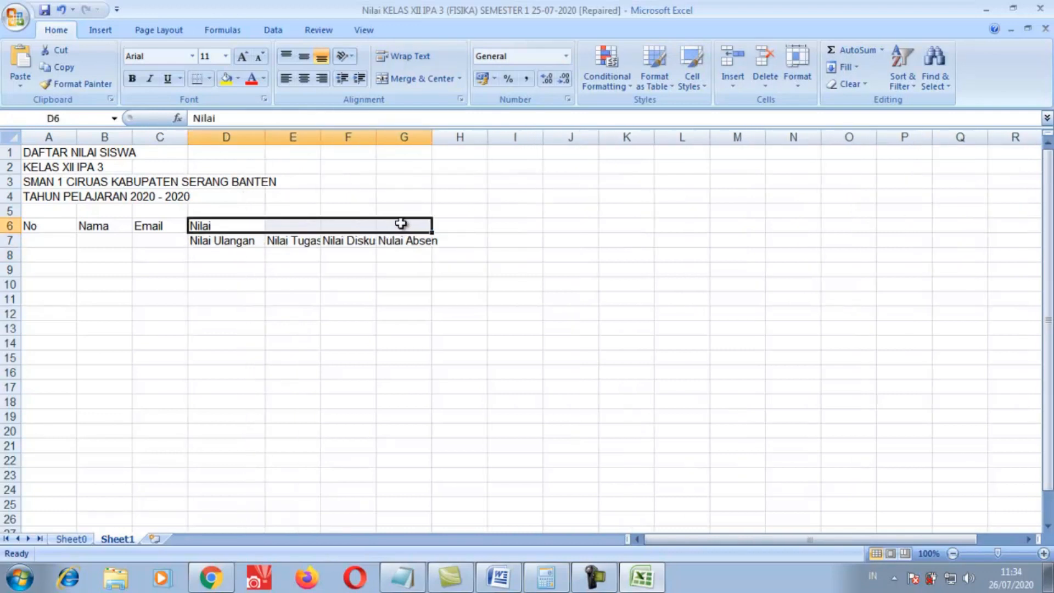
{"action": "left_click", "coordinate": [403, 78]}
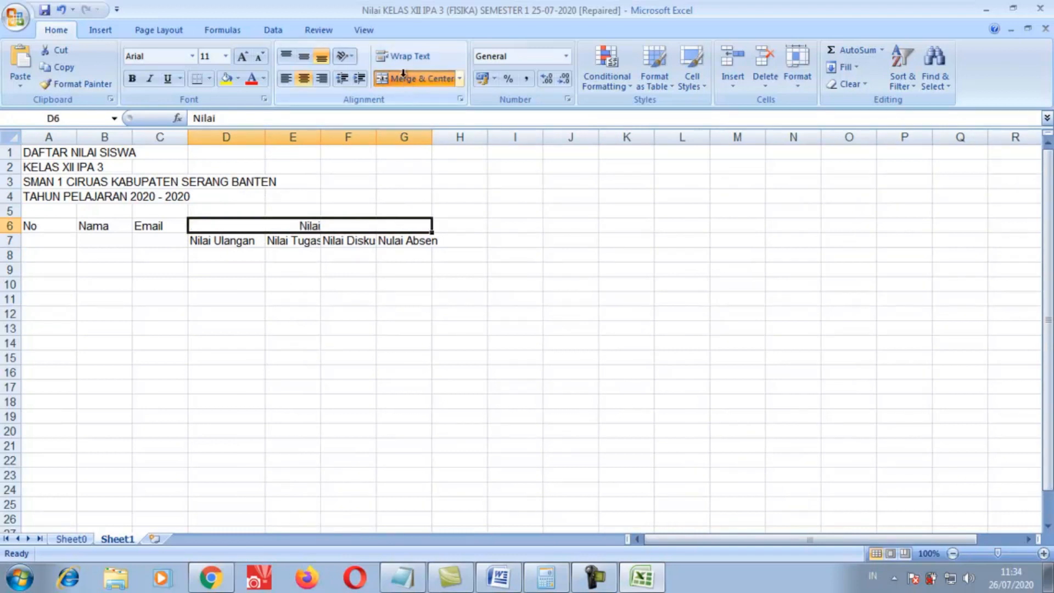
Merge and center the No, Nama and Email headers, each over rows 6 and 7 of its own column
{"action": "left_click_drag", "start_coordinate": [33, 225], "coordinate": [40, 242]}
{"action": "left_click", "coordinate": [419, 77]}
{"action": "left_click_drag", "start_coordinate": [108, 229], "coordinate": [155, 241]}
{"action": "left_click", "coordinate": [403, 78]}
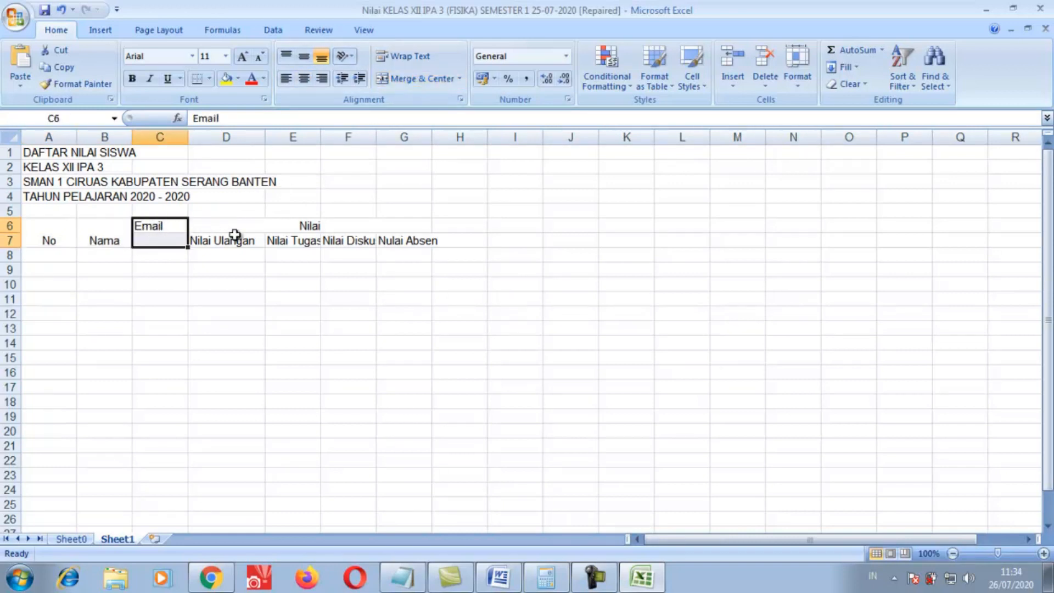
{"action": "left_click", "coordinate": [433, 79]}
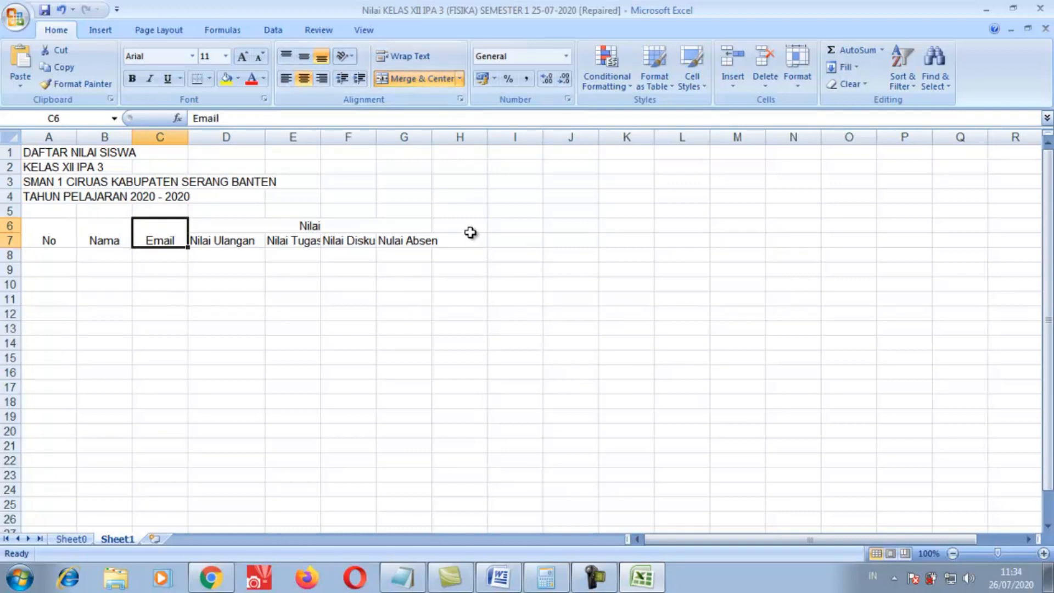
Widen column G and add a Nilai Total header merged and centered over H6:H7
{"action": "left_click_drag", "start_coordinate": [434, 144], "coordinate": [487, 141]}
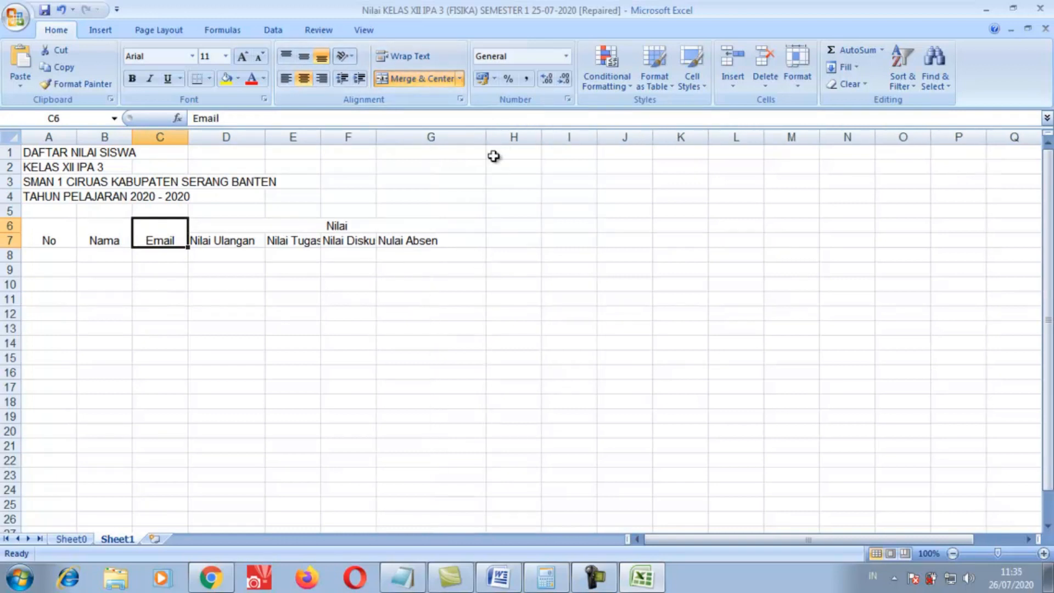
{"action": "left_click", "coordinate": [506, 235]}
{"action": "type", "text": "Nilai"}
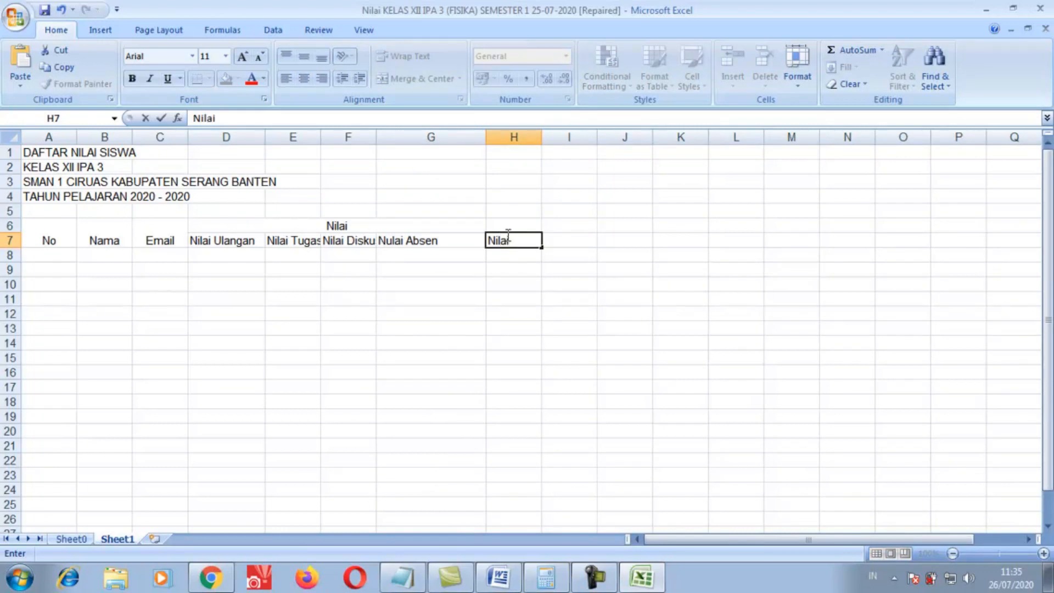
{"action": "type", "text": " Total"}
{"action": "key", "text": "Return"}
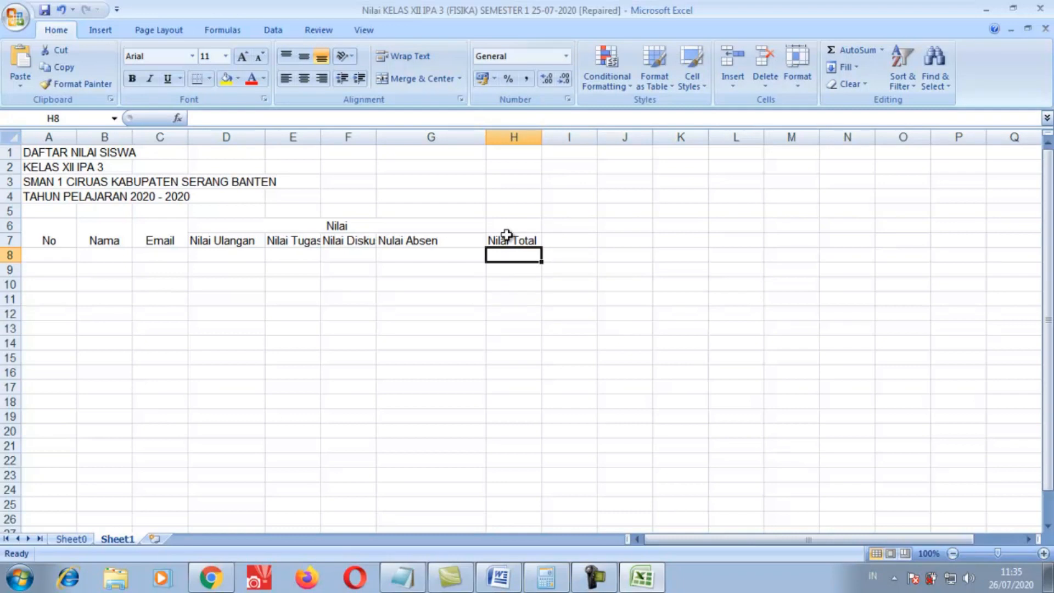
{"action": "left_click_drag", "start_coordinate": [511, 238], "coordinate": [511, 226]}
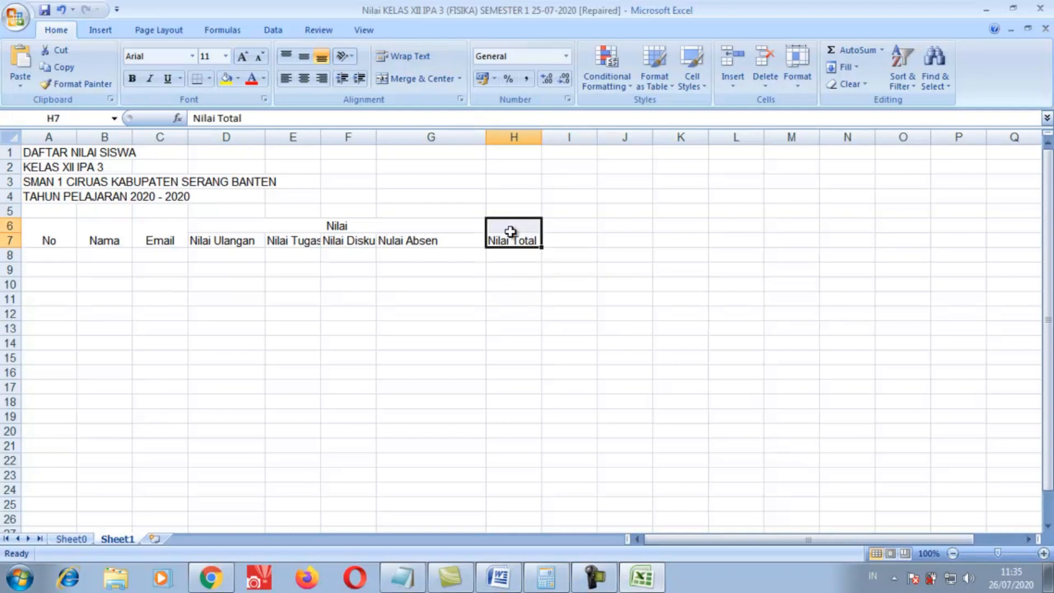
{"action": "left_click", "coordinate": [408, 79]}
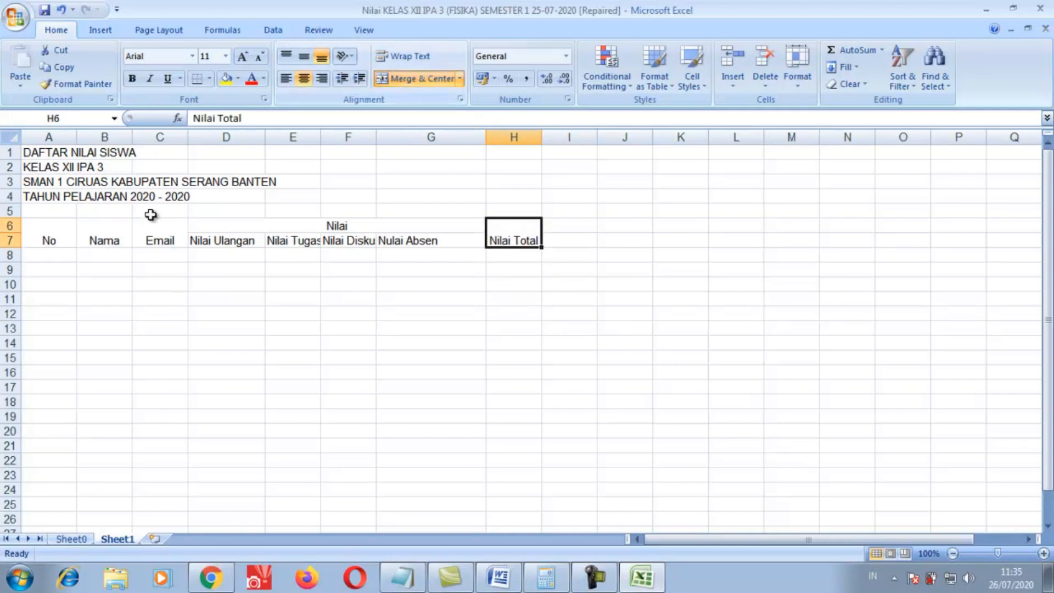
Vertically middle-align the table headers in A6:H7
{"action": "left_click_drag", "start_coordinate": [48, 232], "coordinate": [491, 233]}
{"action": "left_click", "coordinate": [305, 57]}
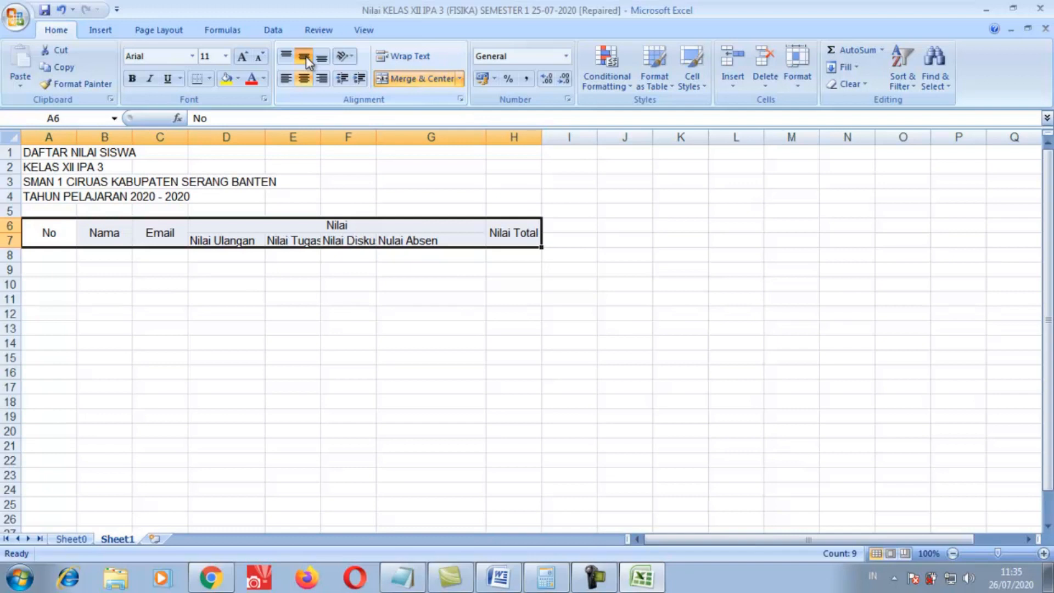
{"action": "left_click", "coordinate": [348, 324]}
Number the rows under the No header from A8, entering 1, 2 and 3 and filling the series down to 17 in A24
{"action": "left_click", "coordinate": [59, 256]}
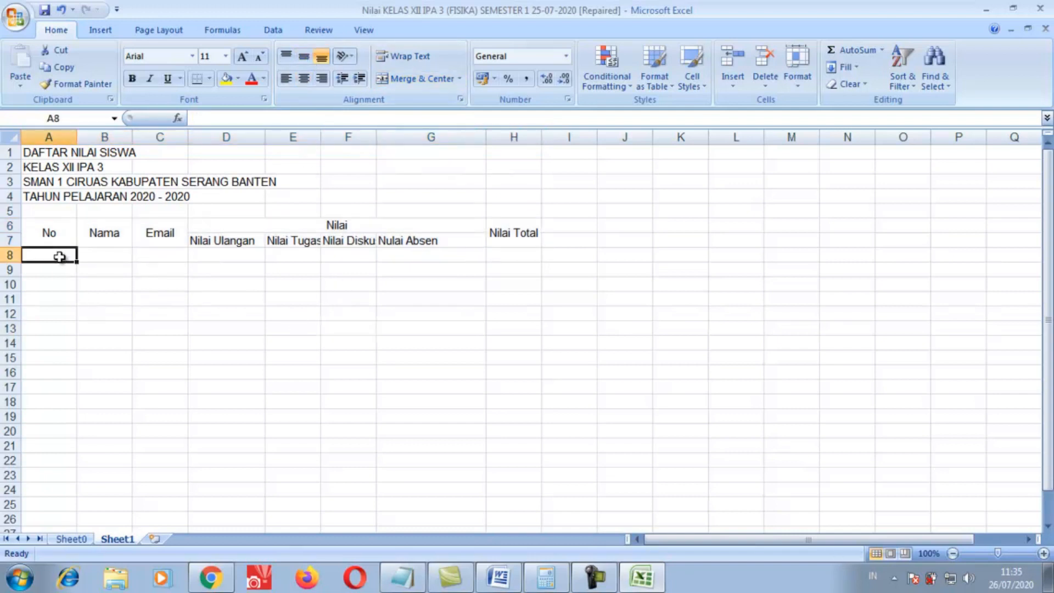
{"action": "type", "text": "1"}
{"action": "key", "text": "Return"}
{"action": "type", "text": "2"}
{"action": "key", "text": "Return"}
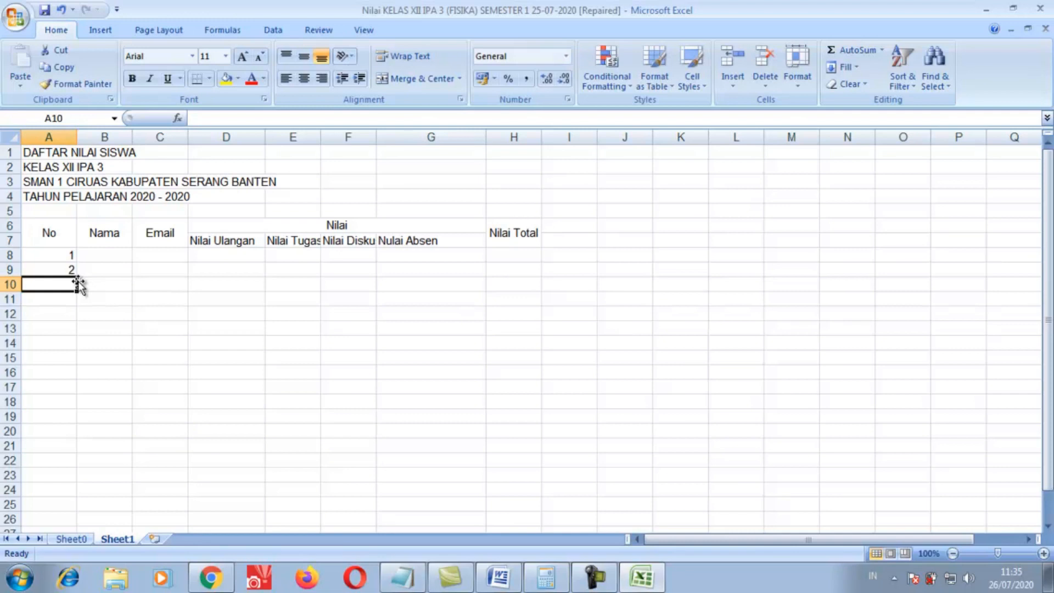
{"action": "type", "text": "3"}
{"action": "key", "text": "Return"}
{"action": "left_click_drag", "start_coordinate": [63, 274], "coordinate": [77, 493]}
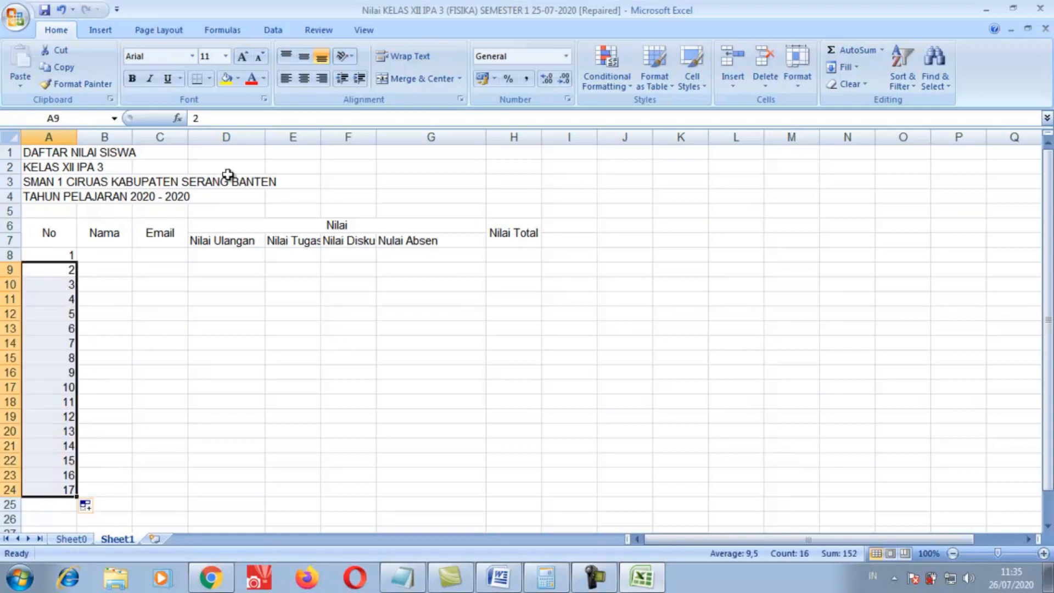
Widen column B and link the first student's Nama cell B8 to the full name in Sheet0 cell J6
{"action": "left_click_drag", "start_coordinate": [132, 137], "coordinate": [223, 138]}
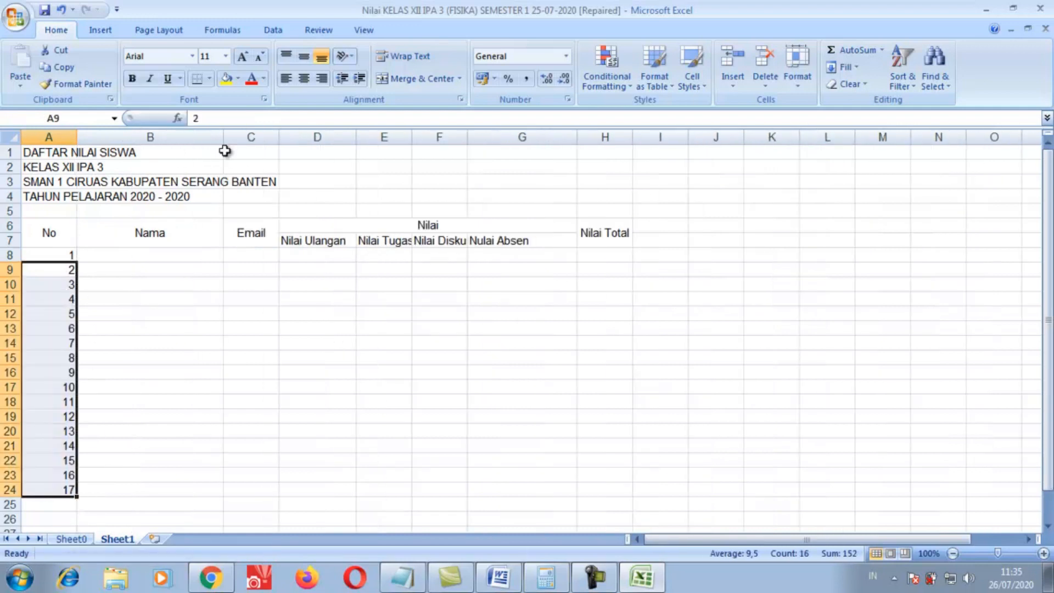
{"action": "left_click", "coordinate": [165, 256]}
{"action": "type", "text": "="}
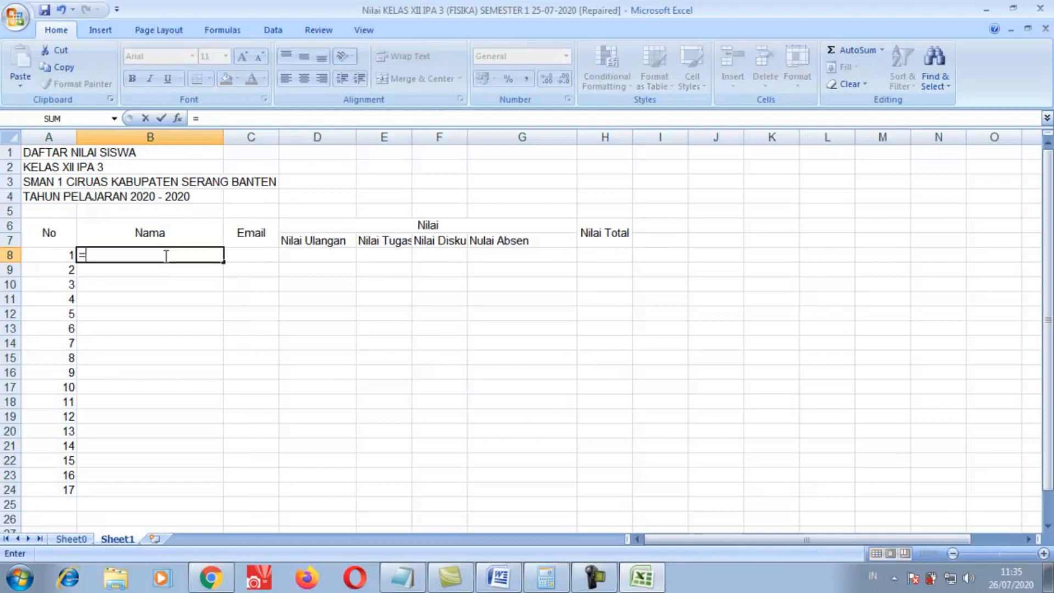
{"action": "left_click", "coordinate": [78, 541]}
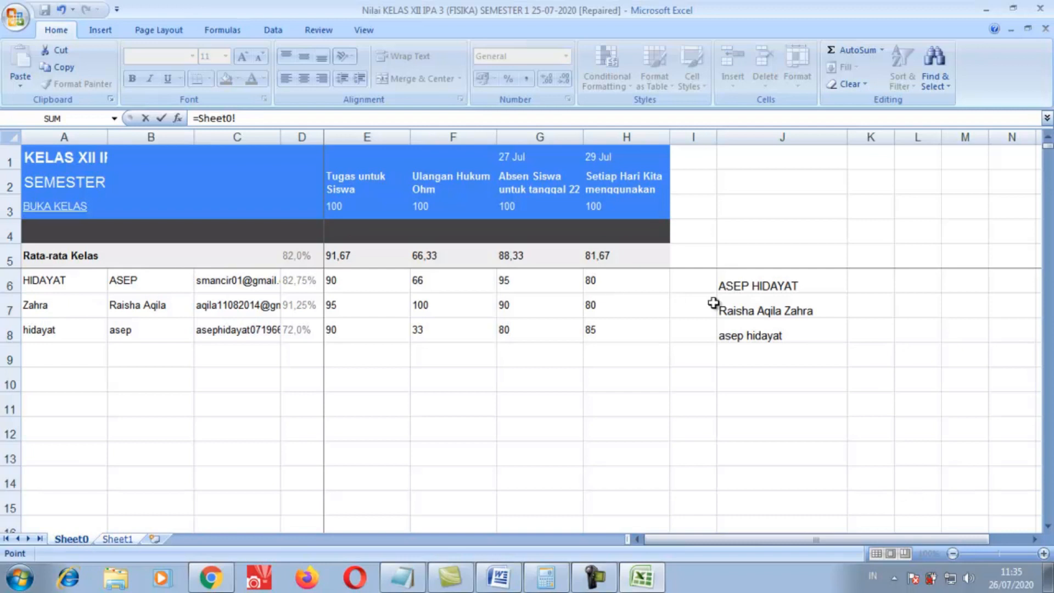
{"action": "left_click", "coordinate": [758, 285]}
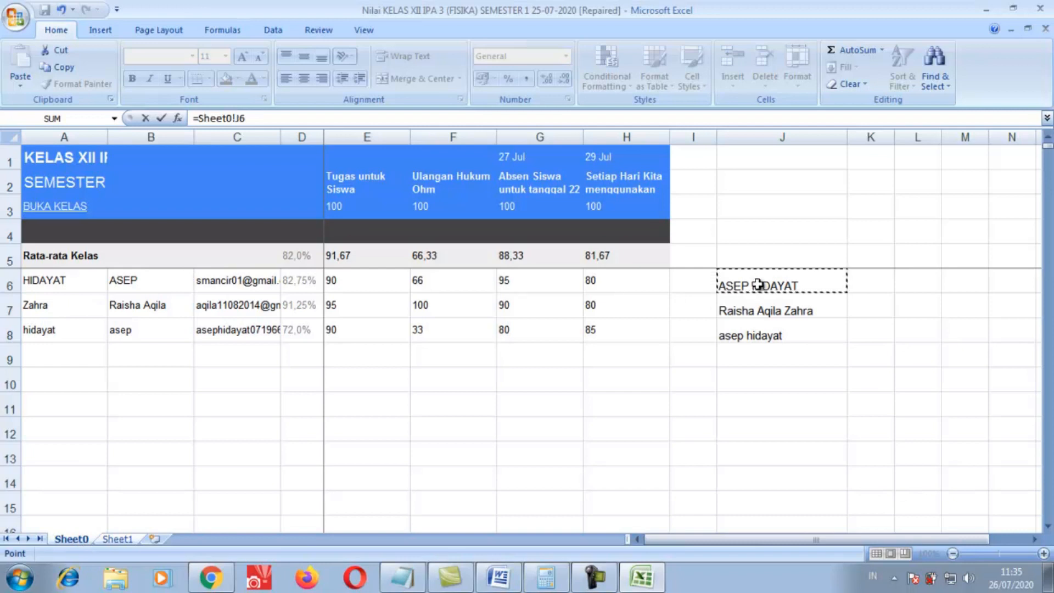
{"action": "key", "text": "Return"}
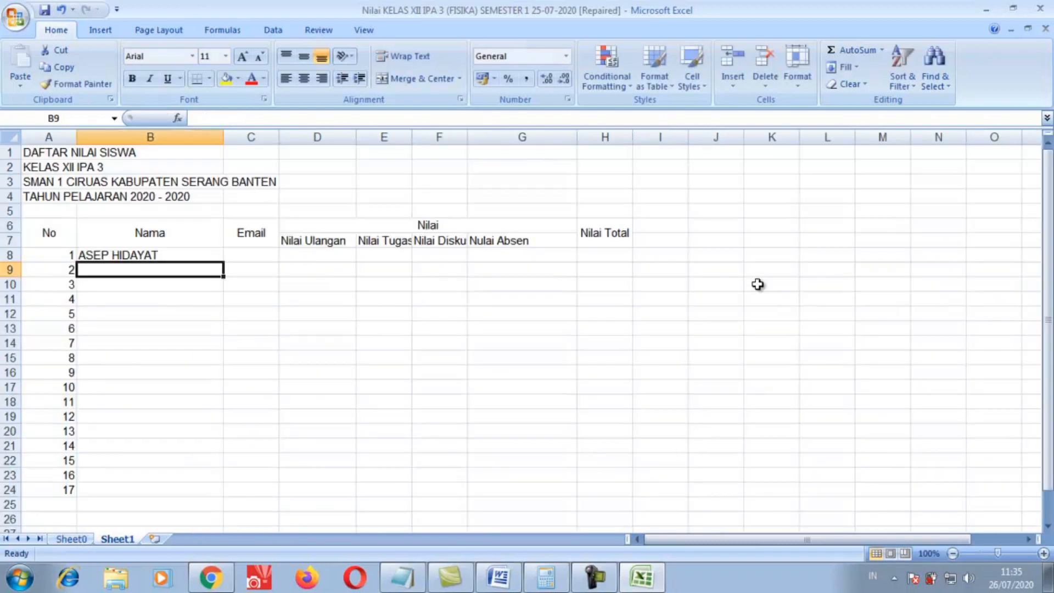
Link the Email cell C8 to Sheet0 cell C6 and widen column C to fit the address
{"action": "left_click", "coordinate": [241, 258]}
{"action": "type", "text": "="}
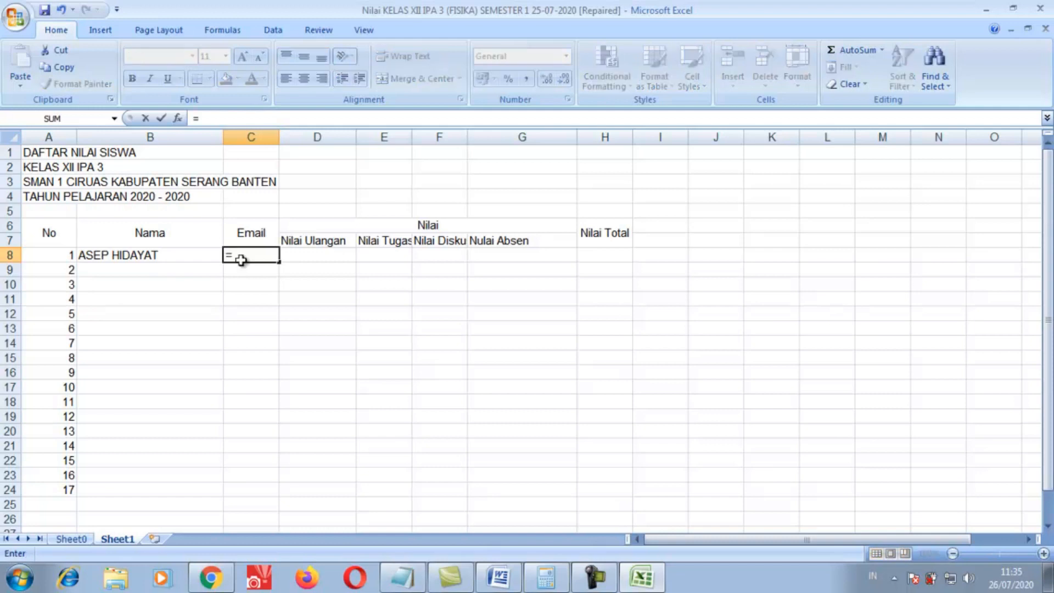
{"action": "left_click", "coordinate": [70, 539]}
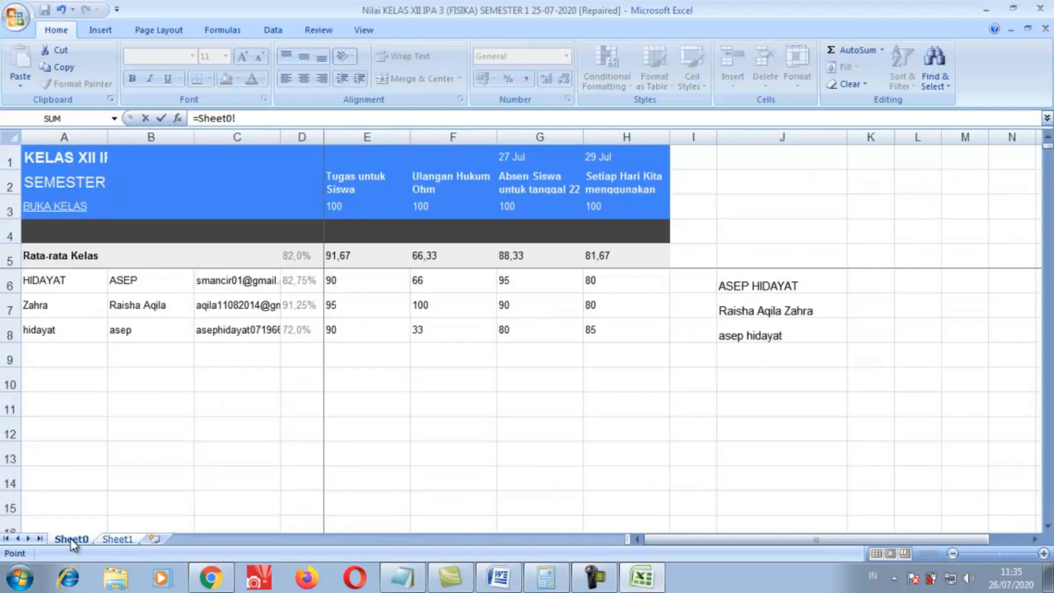
{"action": "left_click", "coordinate": [233, 283]}
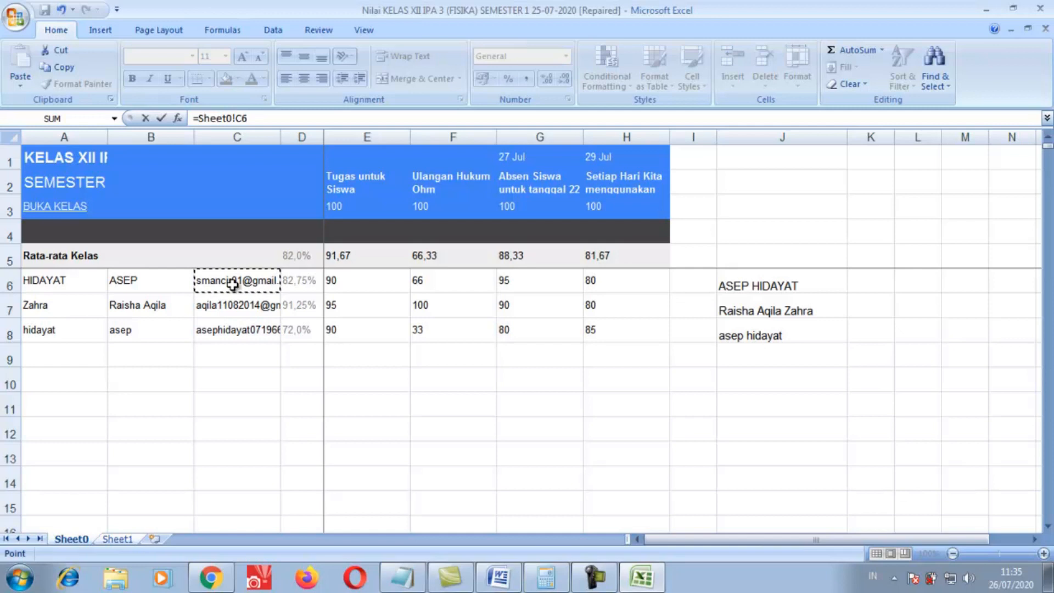
{"action": "key", "text": "Return"}
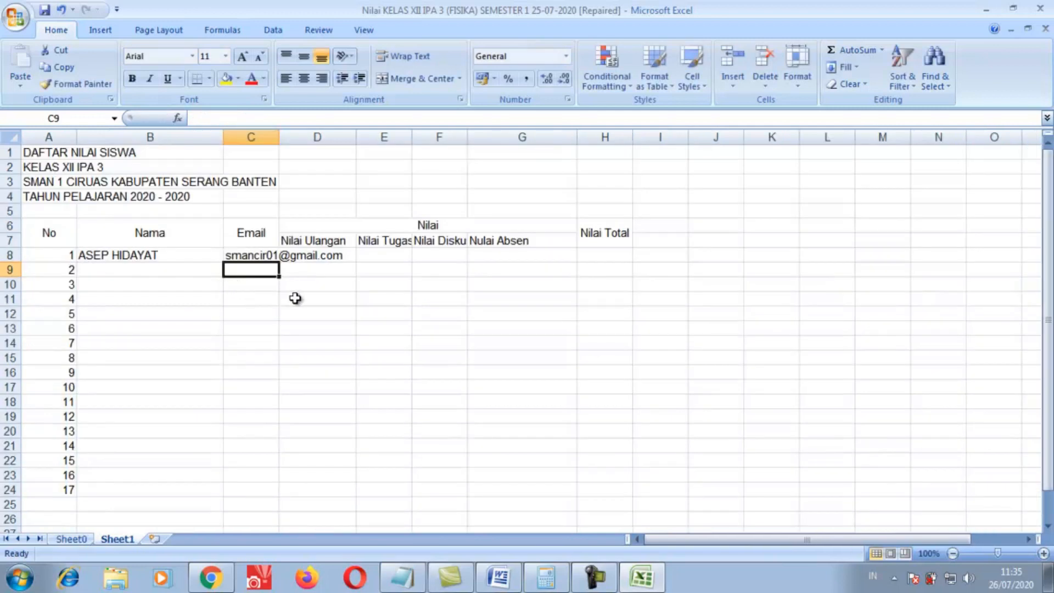
{"action": "left_click_drag", "start_coordinate": [279, 137], "coordinate": [364, 165]}
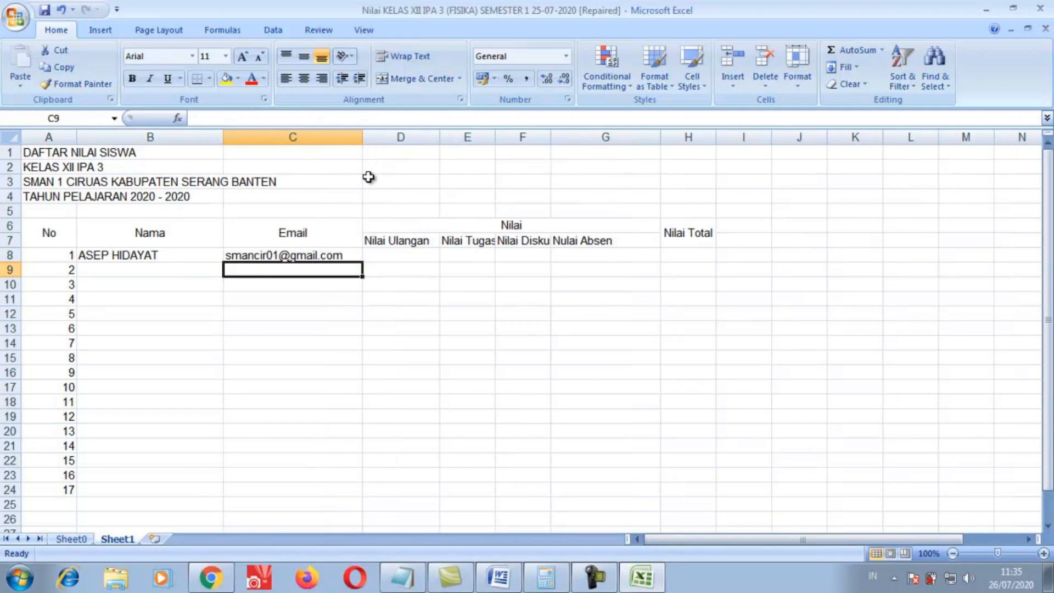
Link the Nilai Ulangan cell D8 to the Ulangan Hukum Ohm score in Sheet0 cell F6
{"action": "left_click", "coordinate": [413, 256]}
{"action": "type", "text": "="}
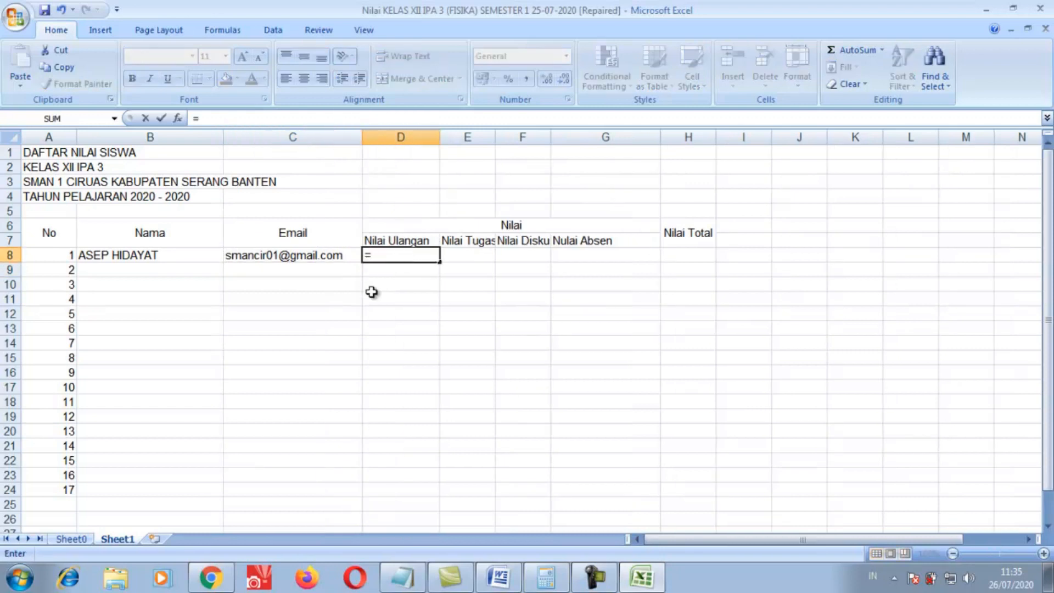
{"action": "left_click", "coordinate": [80, 541]}
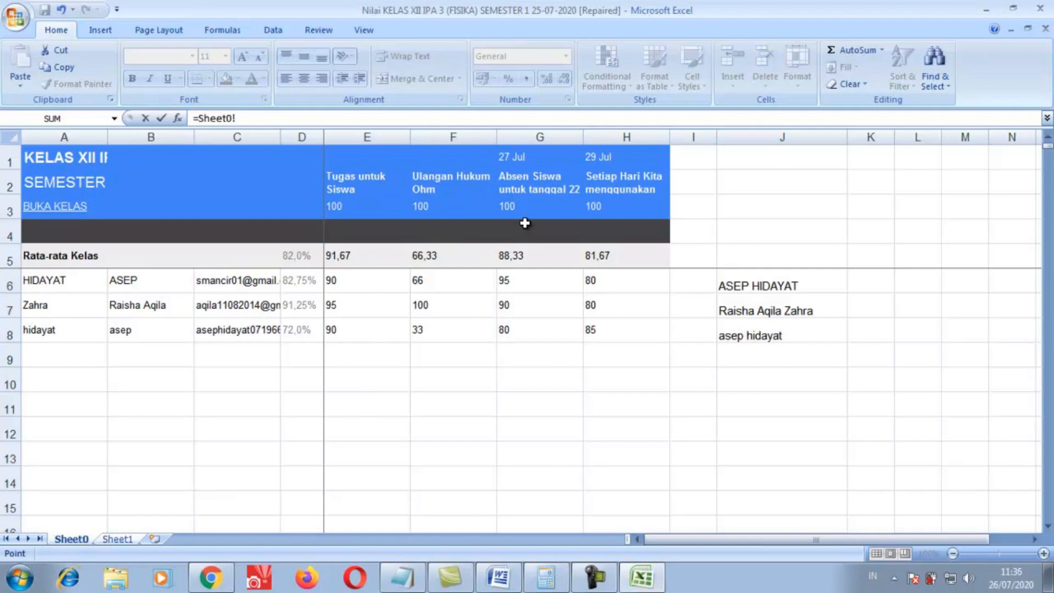
{"action": "left_click", "coordinate": [426, 283]}
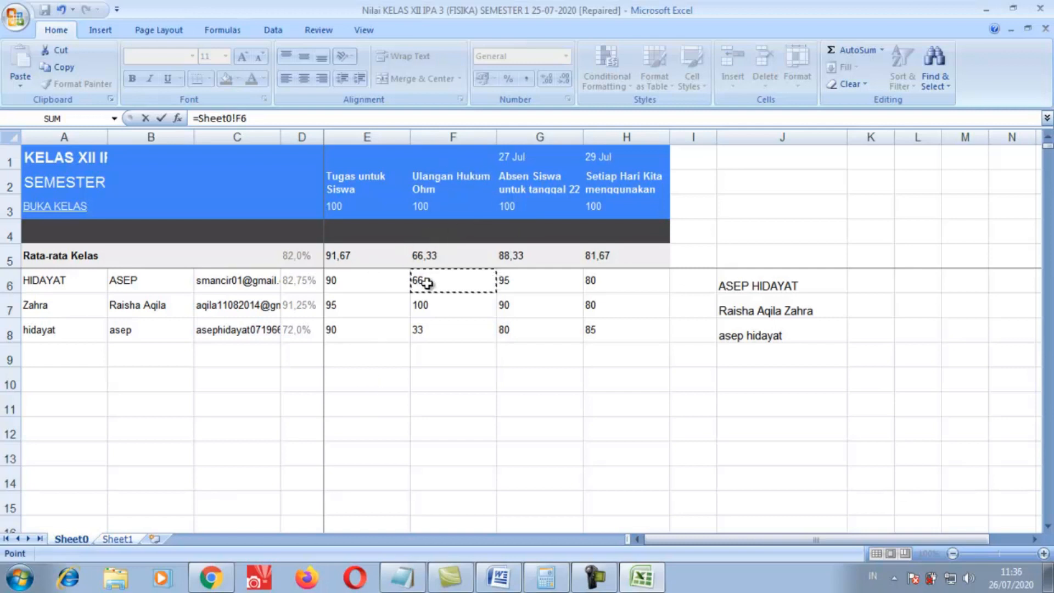
{"action": "key", "text": "Return"}
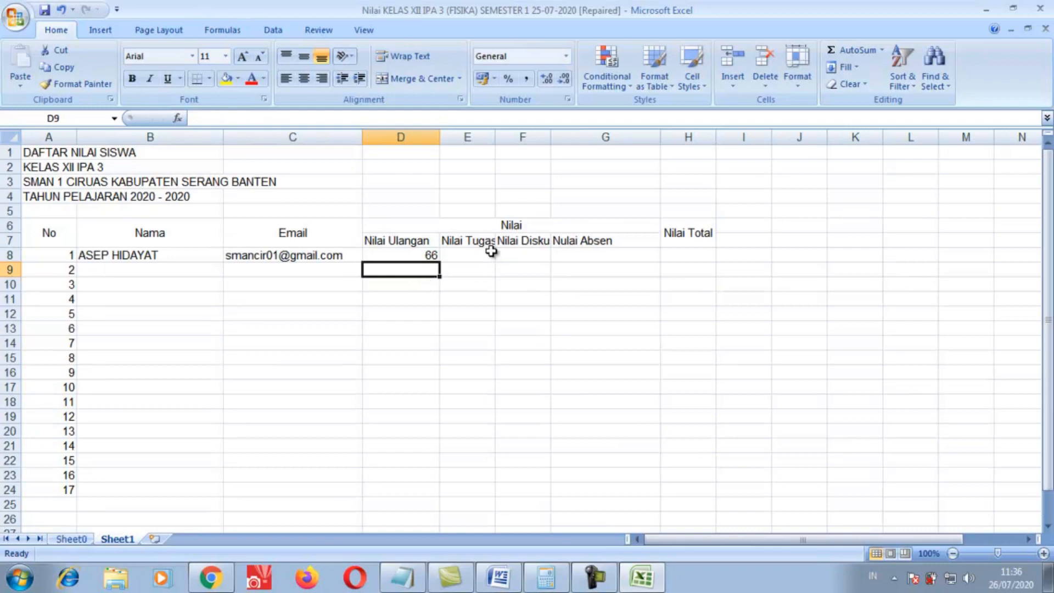
Widen column E and link the Nilai Tugas cell E8 to the Tugas score in Sheet0 cell E6
{"action": "left_click_drag", "start_coordinate": [495, 139], "coordinate": [526, 146]}
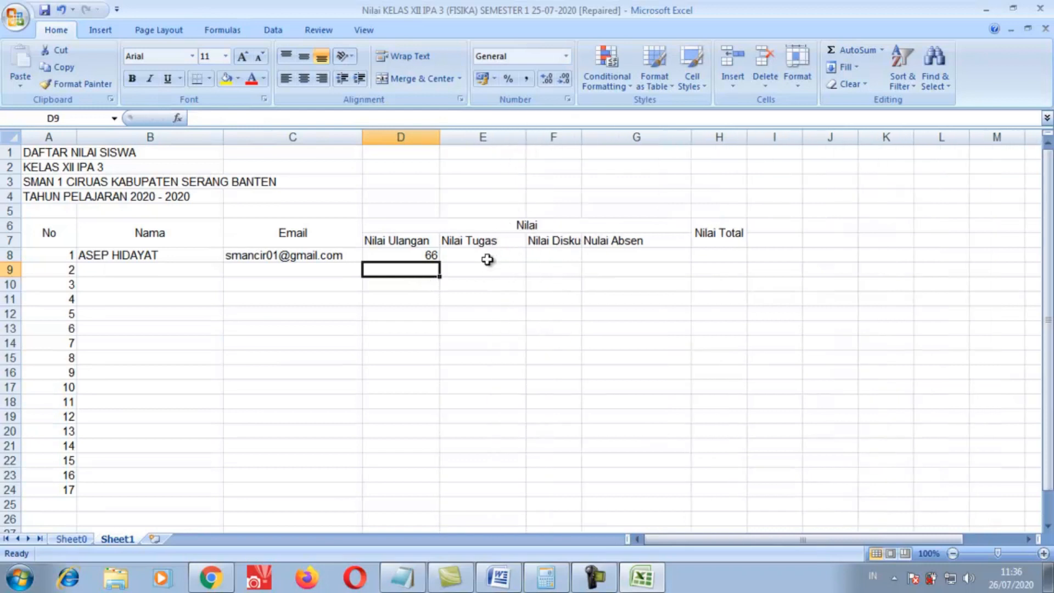
{"action": "left_click", "coordinate": [486, 256]}
{"action": "type", "text": "="}
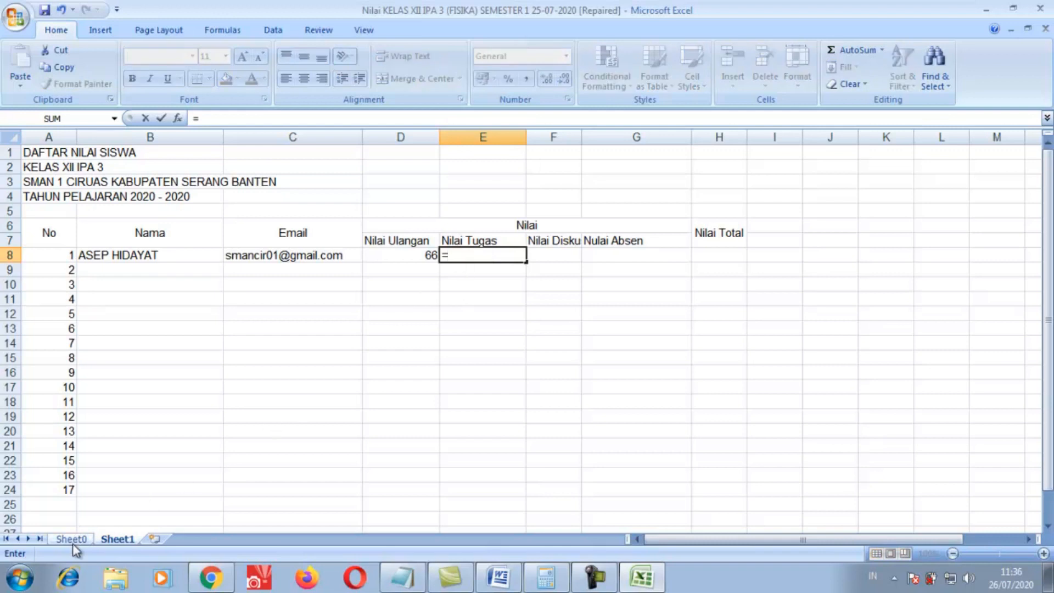
{"action": "left_click", "coordinate": [72, 539]}
{"action": "left_click", "coordinate": [337, 280]}
{"action": "key", "text": "Return"}
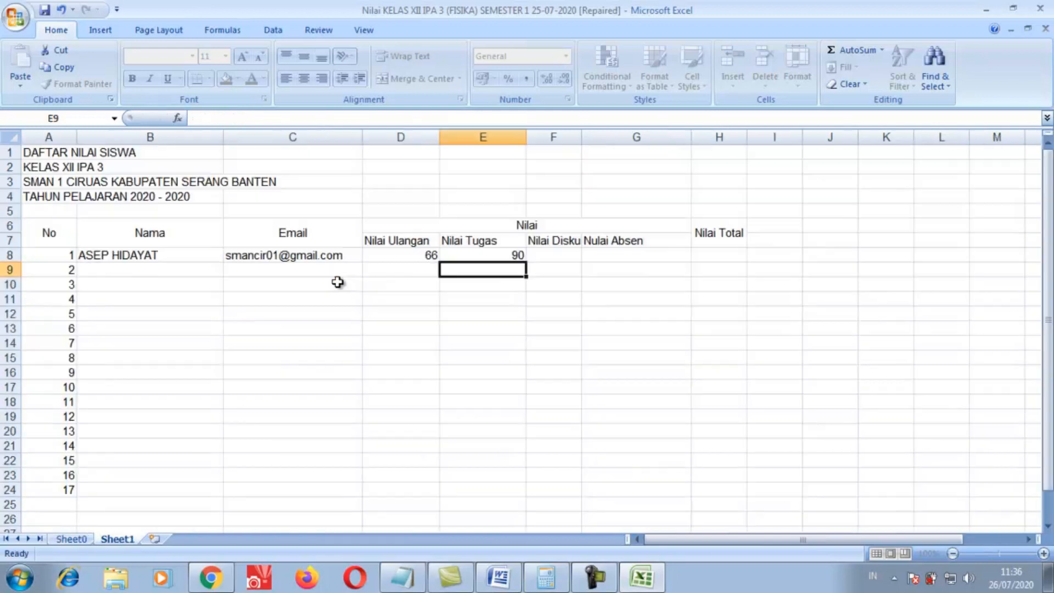
Link the Nilai Diskusi cell F8 to the 29 Jul score in Sheet0 cell H6
{"action": "left_click", "coordinate": [564, 252]}
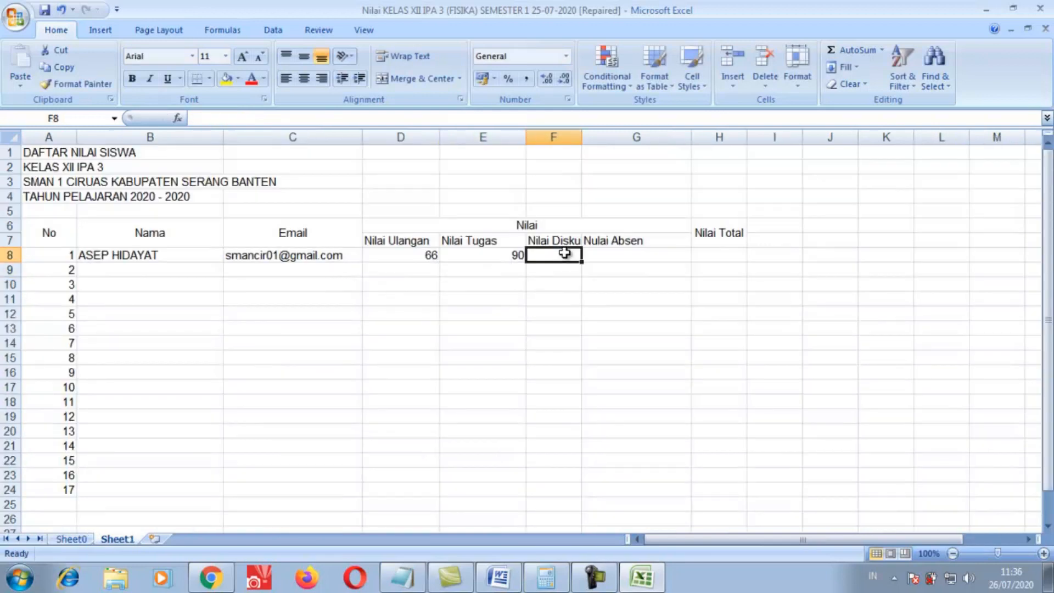
{"action": "type", "text": "="}
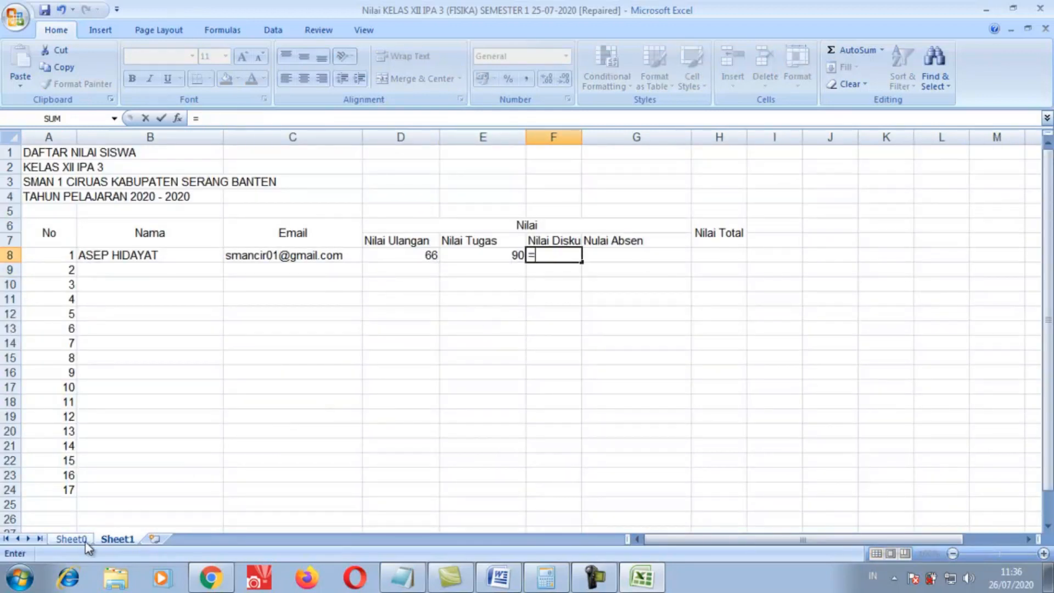
{"action": "left_click", "coordinate": [76, 539]}
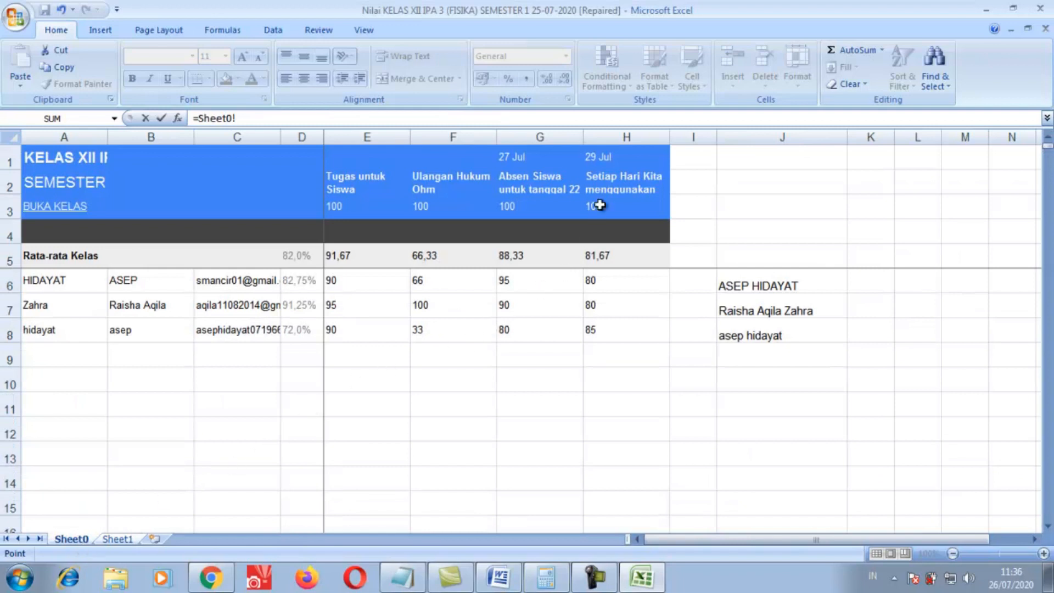
{"action": "left_click", "coordinate": [591, 283]}
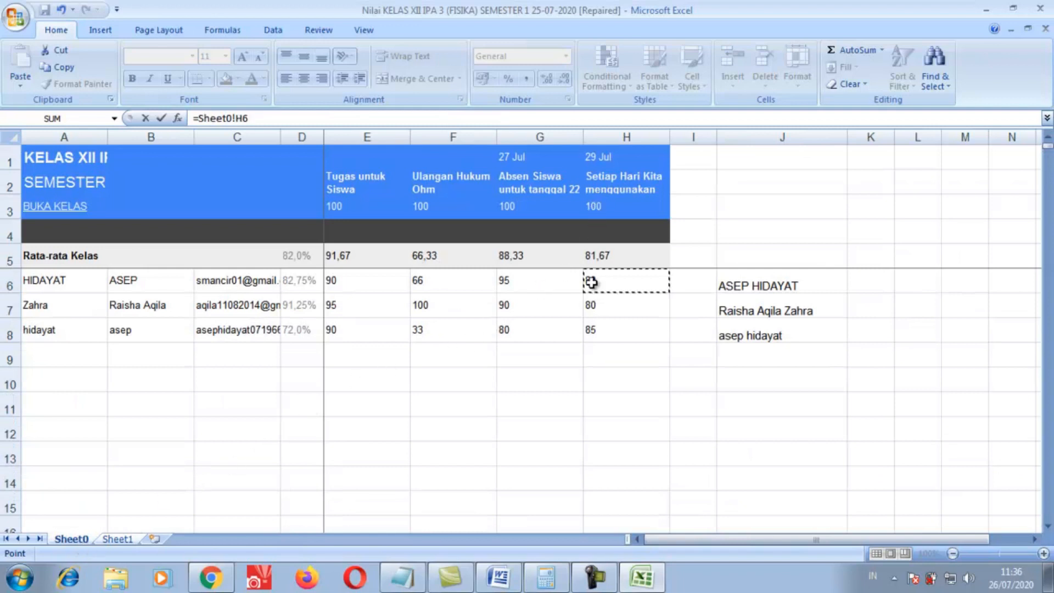
{"action": "key", "text": "Return"}
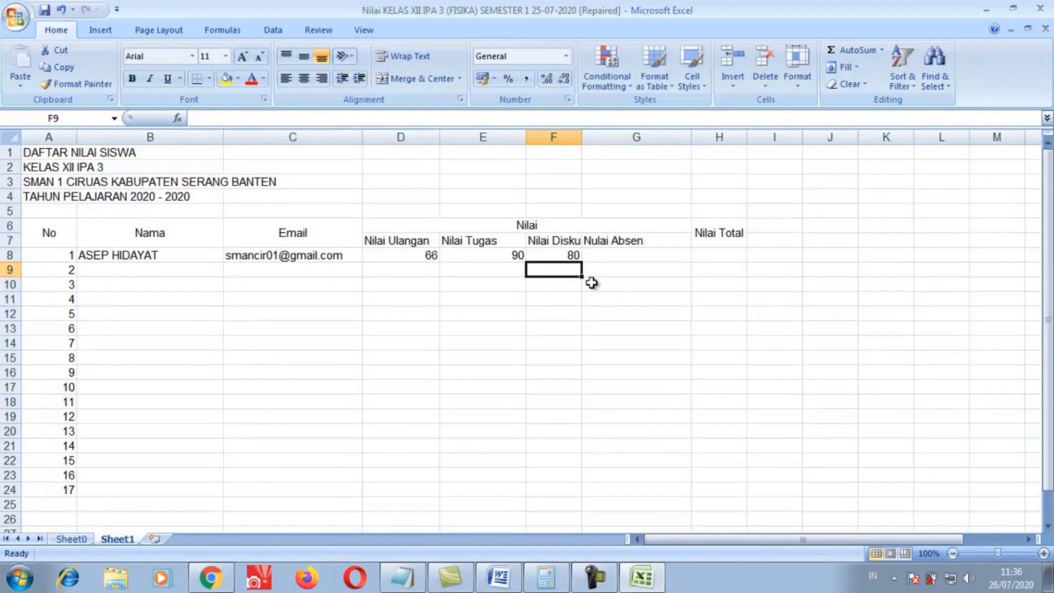
Link the Nulai Absen cell G8 to Sheet0 cell G6, and fill the B8:G8 formulas down to row 24
{"action": "left_click", "coordinate": [618, 254]}
{"action": "type", "text": "="}
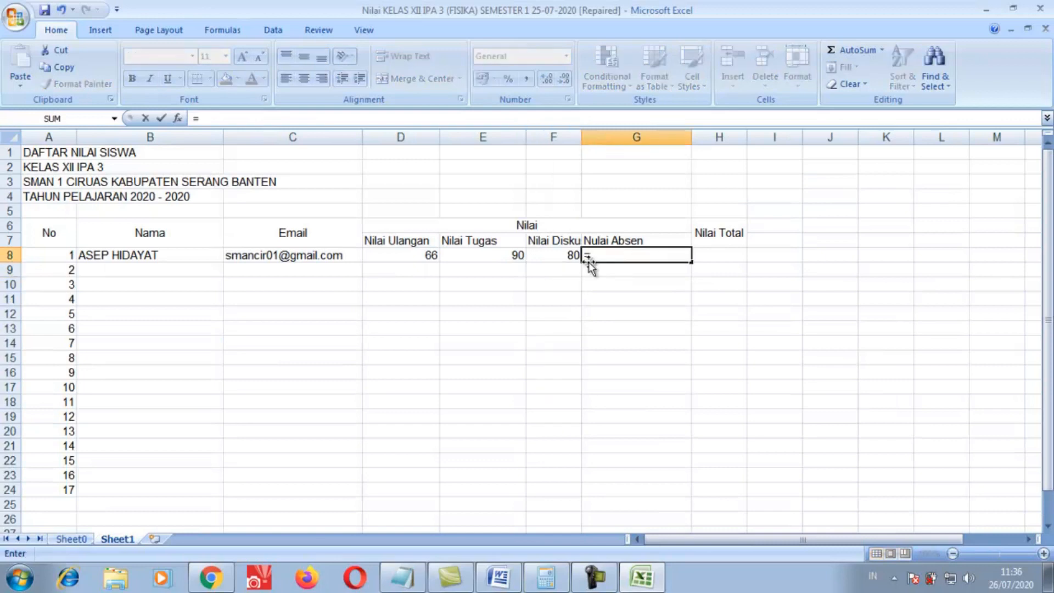
{"action": "left_click", "coordinate": [61, 541]}
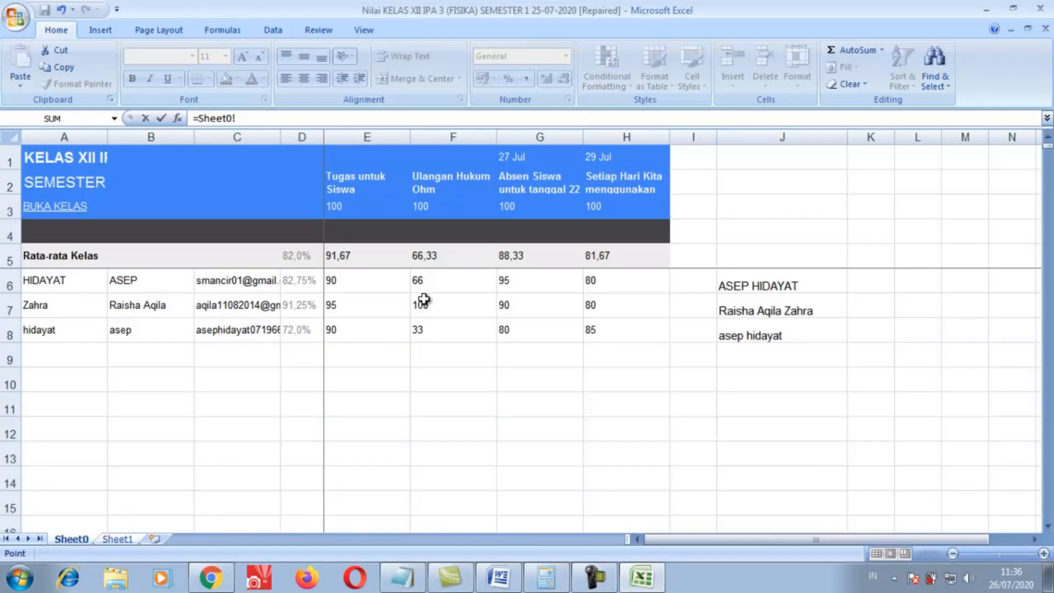
{"action": "left_click", "coordinate": [508, 280]}
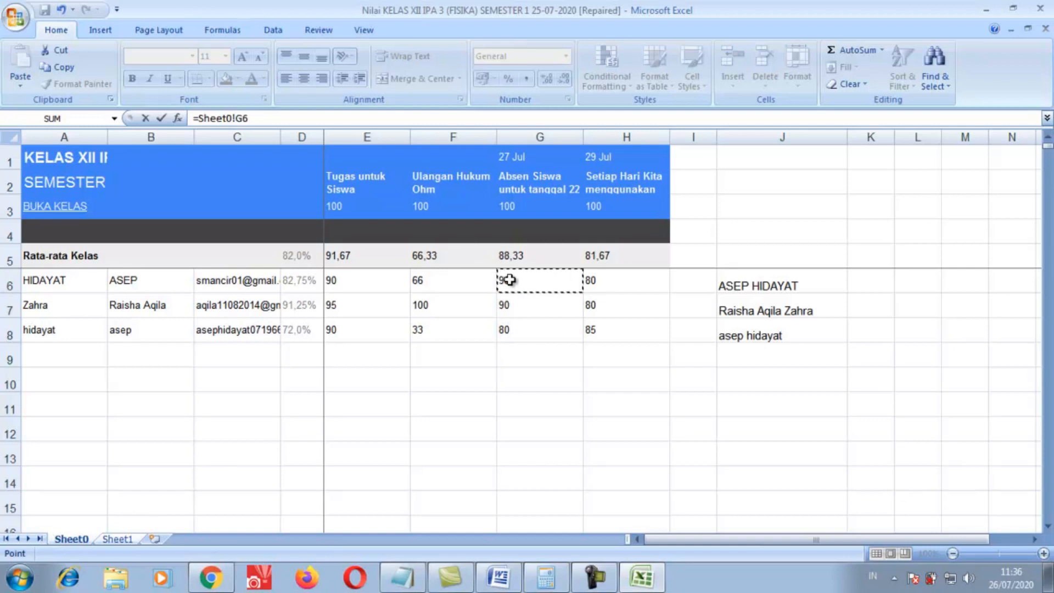
{"action": "key", "text": "Return"}
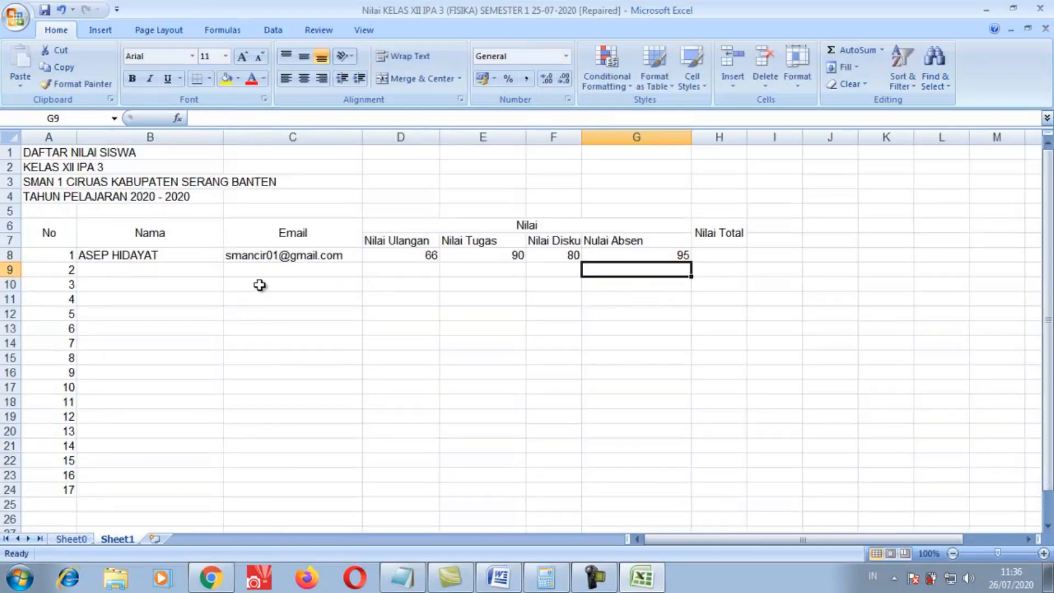
{"action": "left_click", "coordinate": [111, 255]}
{"action": "left_click_drag", "start_coordinate": [155, 254], "coordinate": [688, 492]}
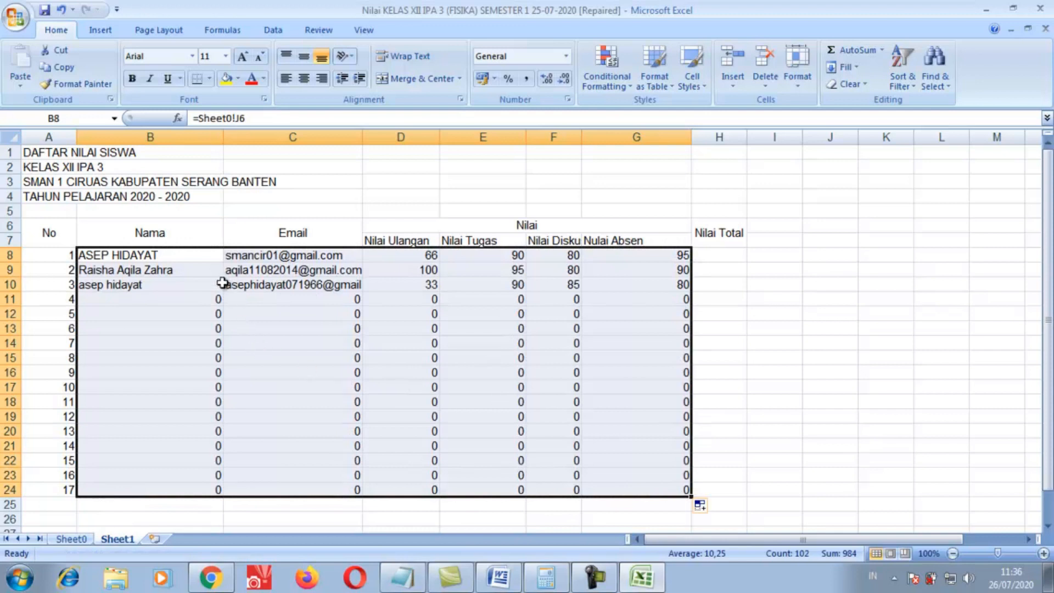
Apply outline and inside borders to the whole grade table A6:H24
{"action": "left_click_drag", "start_coordinate": [48, 236], "coordinate": [697, 491]}
{"action": "right_click", "coordinate": [690, 433]}
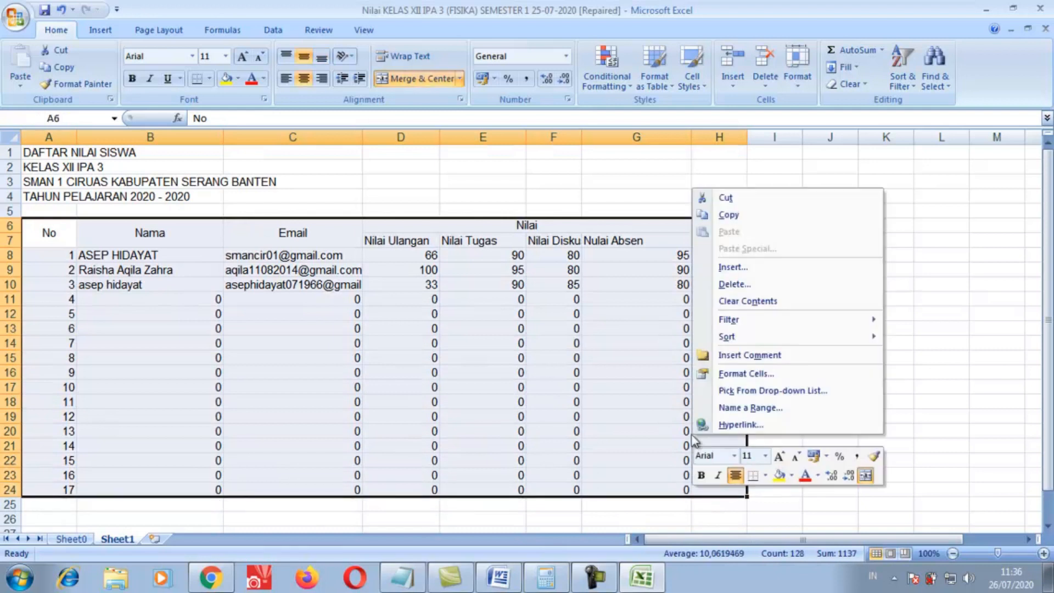
{"action": "left_click", "coordinate": [750, 373]}
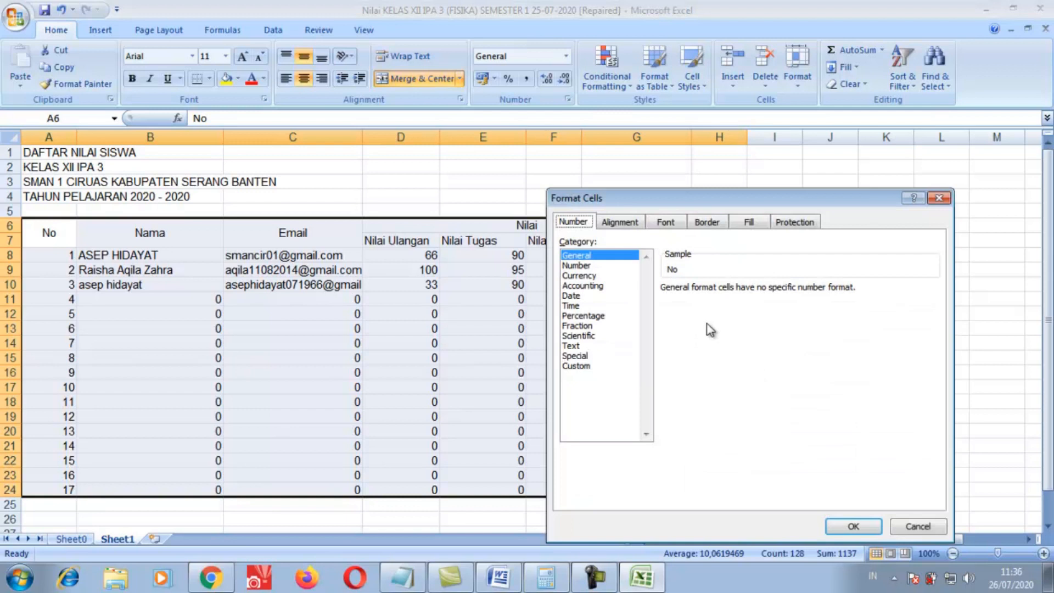
{"action": "left_click", "coordinate": [707, 225]}
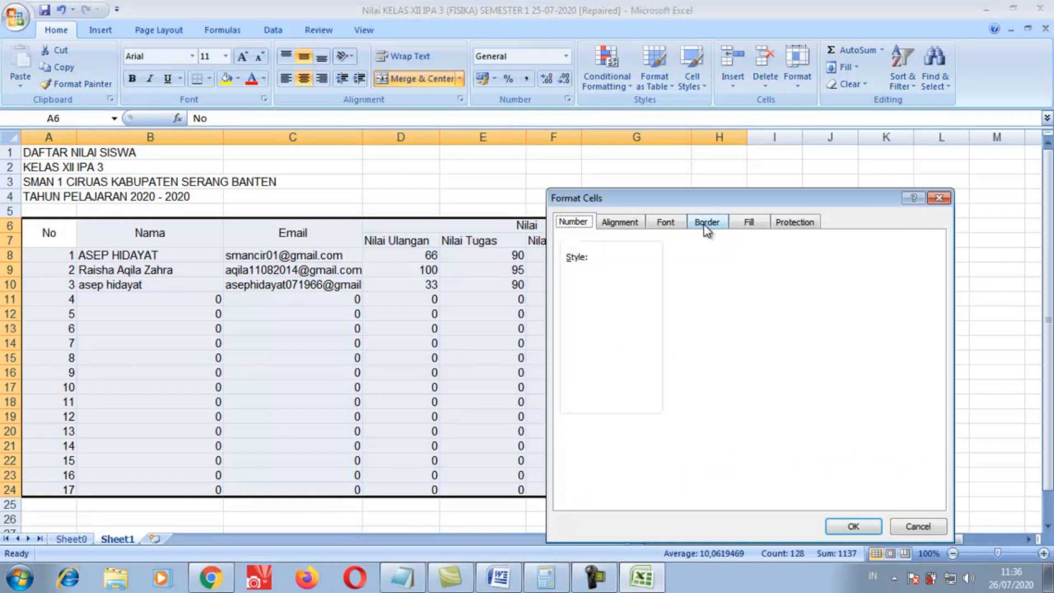
{"action": "left_click", "coordinate": [759, 268]}
{"action": "left_click", "coordinate": [813, 269]}
{"action": "left_click", "coordinate": [848, 526]}
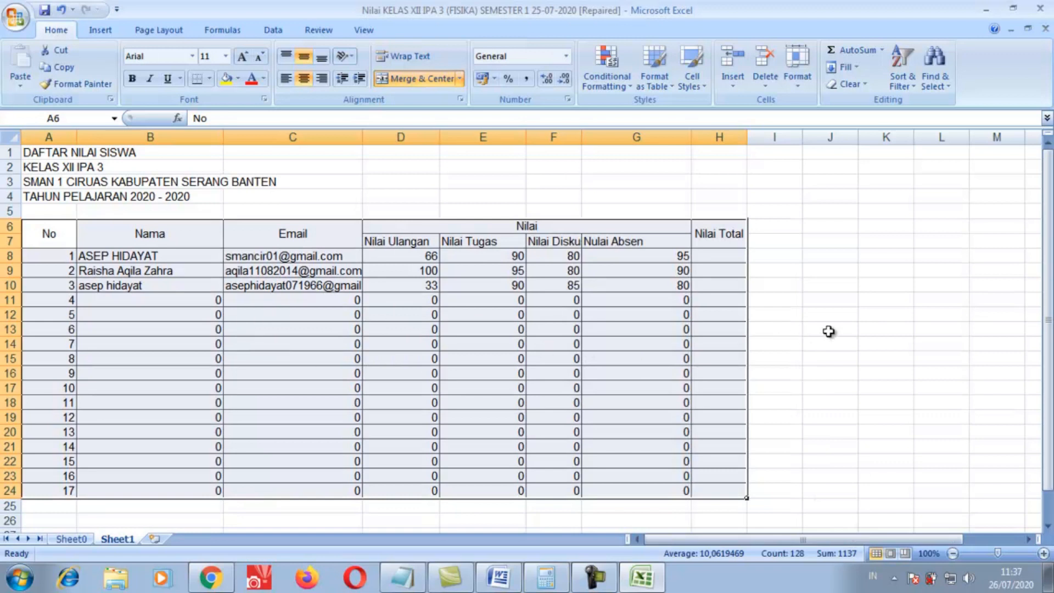
Center the contents of columns D to G horizontally and widen the Email column C to fit the longest address
{"action": "left_click_drag", "start_coordinate": [411, 147], "coordinate": [623, 205]}
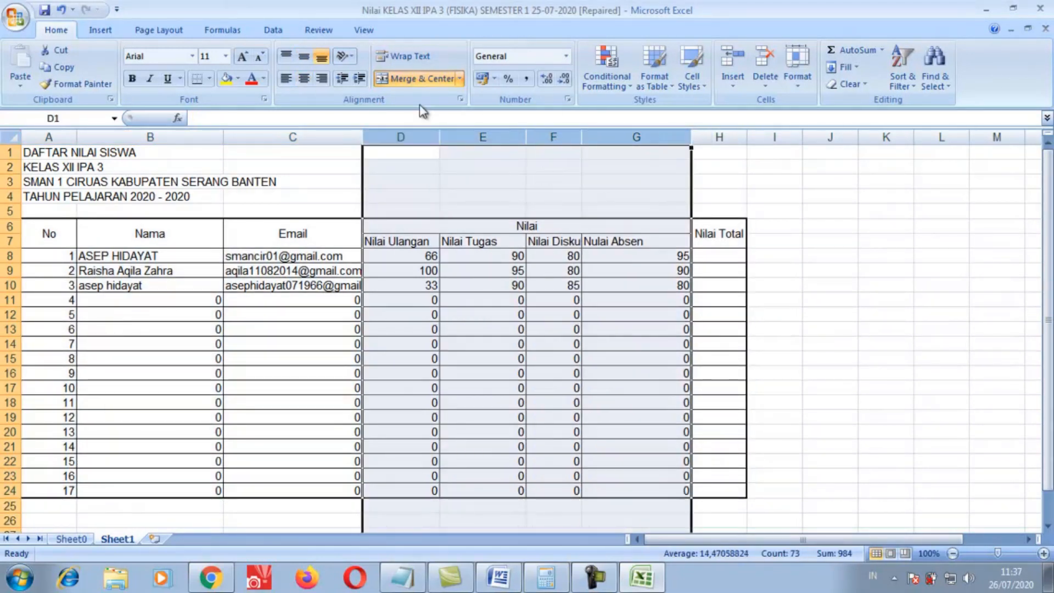
{"action": "left_click", "coordinate": [305, 79]}
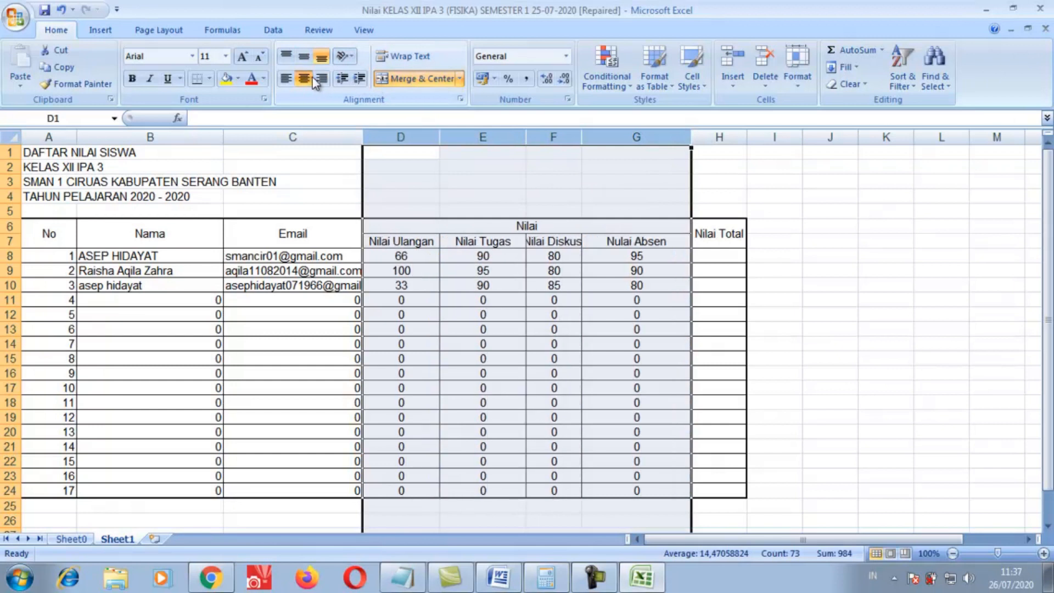
{"action": "left_click_drag", "start_coordinate": [366, 139], "coordinate": [395, 140]}
{"action": "left_click", "coordinate": [865, 315]}
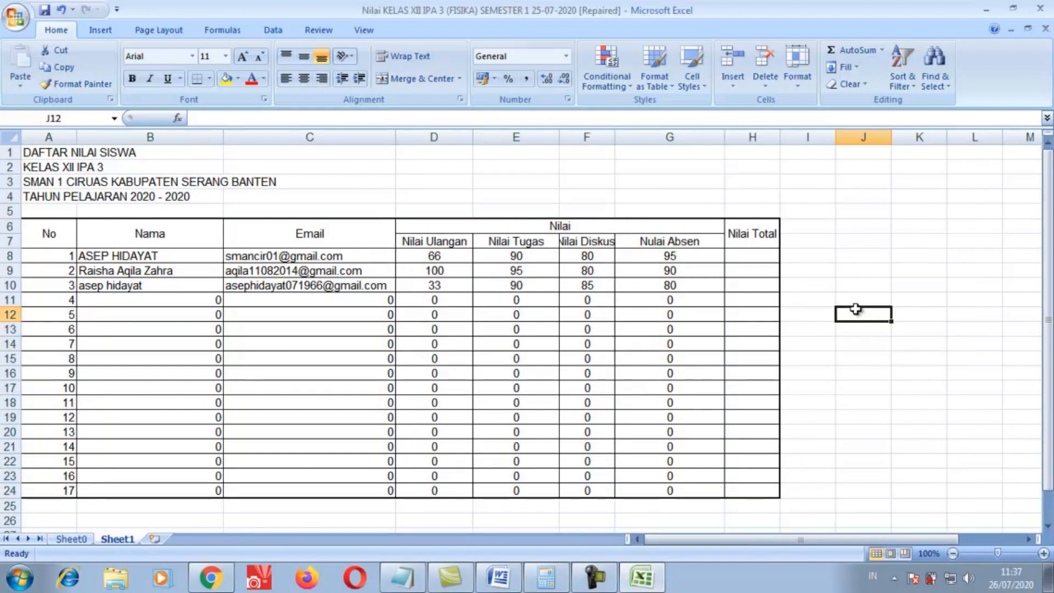
Enter the weighted Nilai Total formula =(D8*60%+E8*20%+F8*15%+G8*5%) in cell H8
{"action": "left_click", "coordinate": [760, 253]}
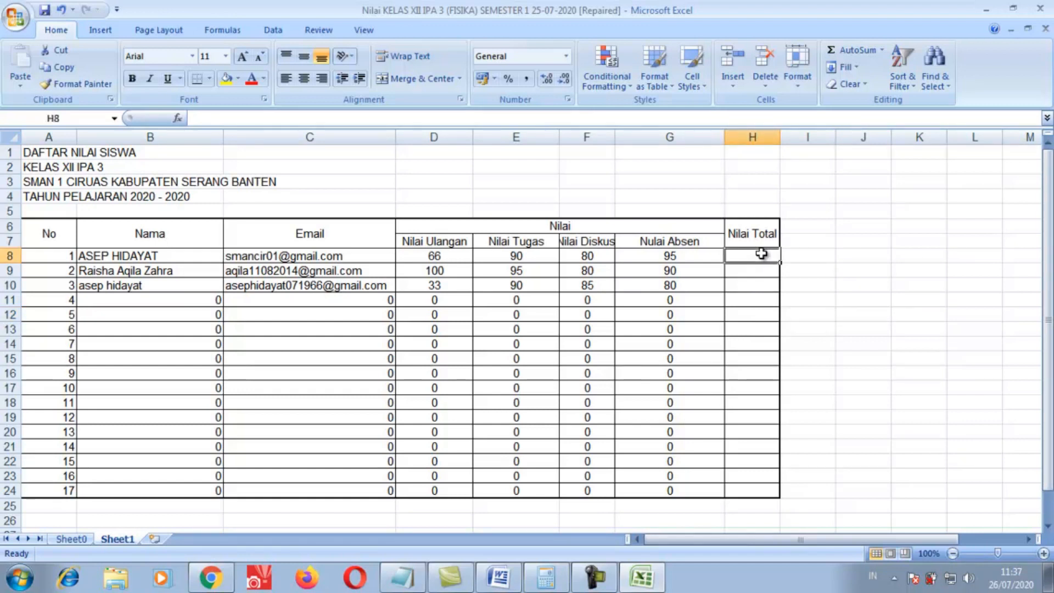
{"action": "type", "text": "="}
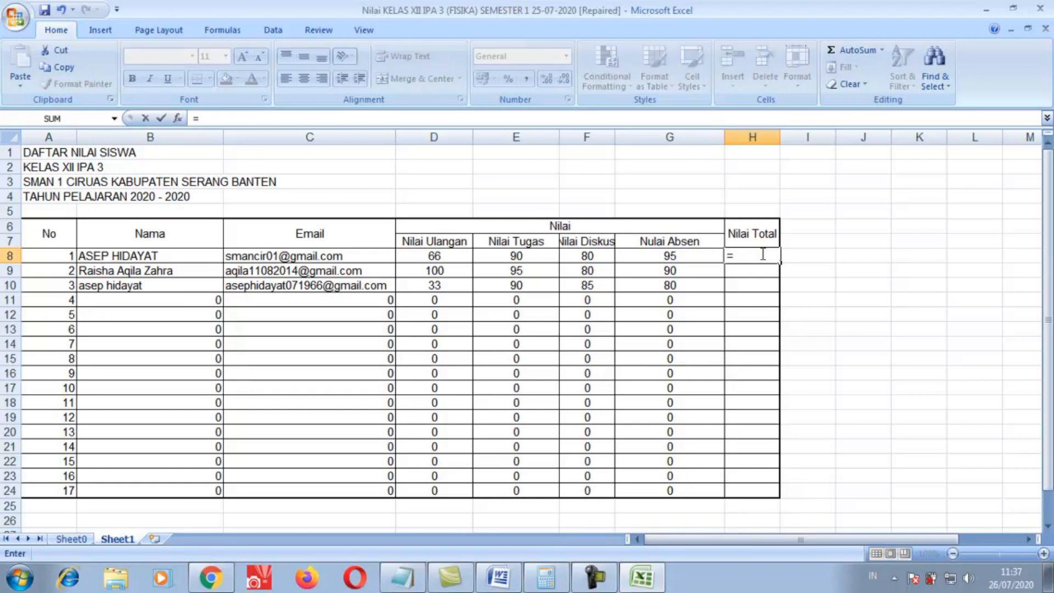
{"action": "left_click", "coordinate": [438, 261]}
{"action": "left_click", "coordinate": [736, 258]}
{"action": "type", "text": "(D8"}
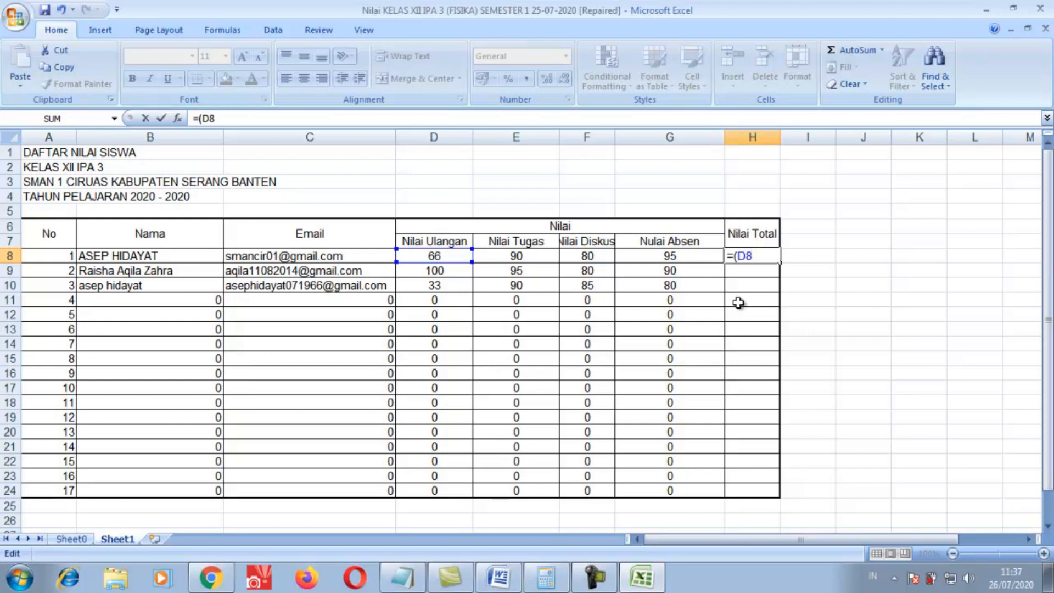
{"action": "type", "text": "*60%+"}
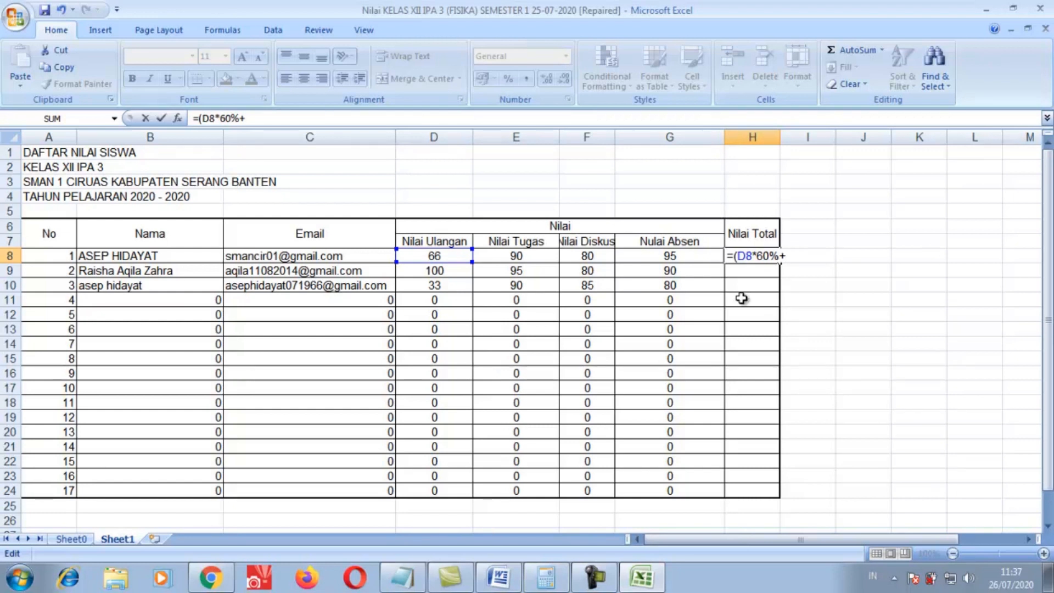
{"action": "left_click", "coordinate": [540, 257]}
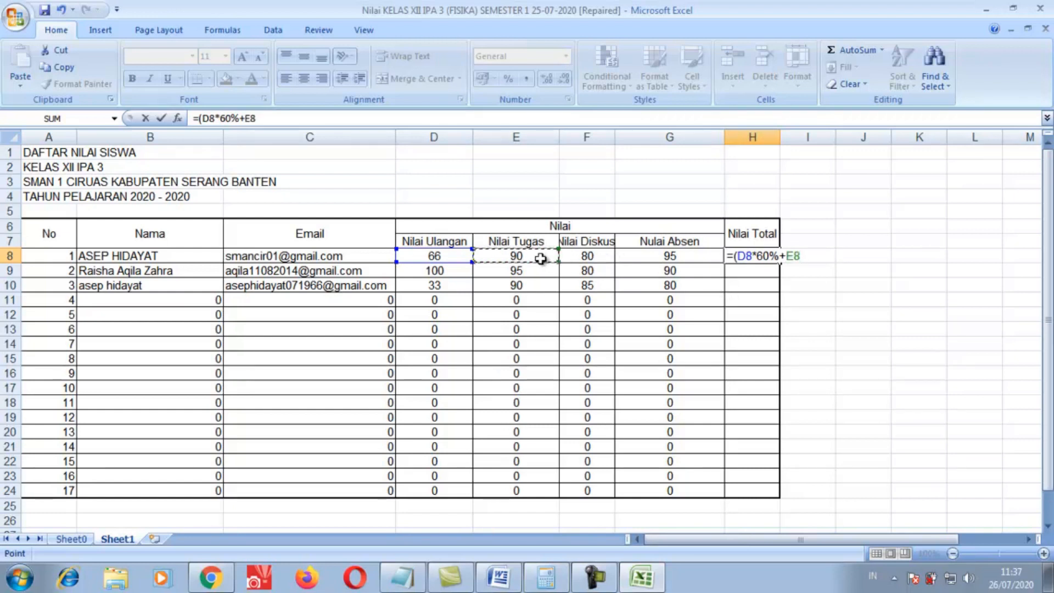
{"action": "type", "text": "*20%"}
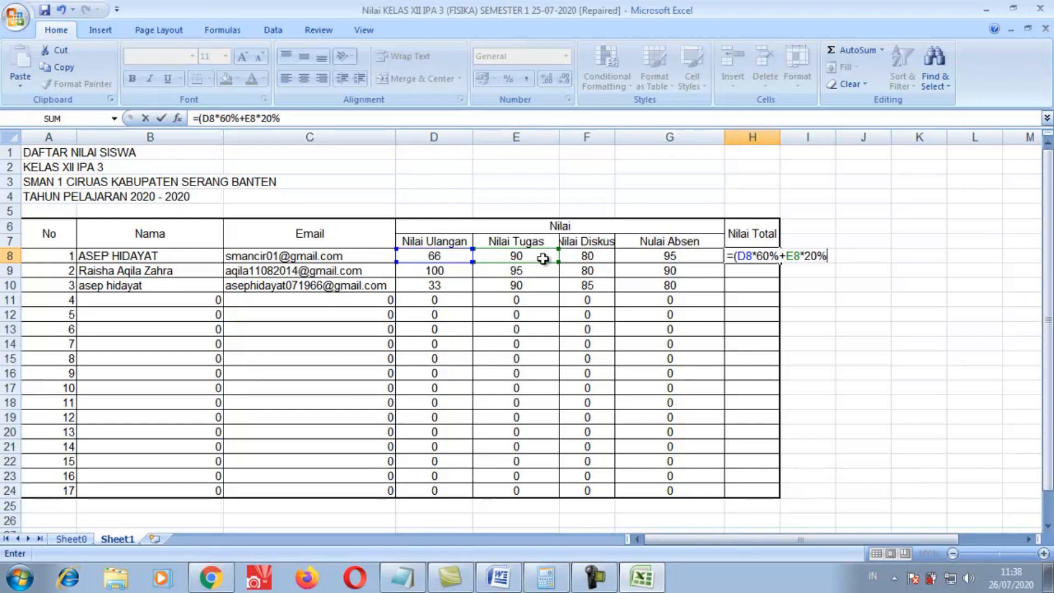
{"action": "type", "text": "+"}
{"action": "left_click", "coordinate": [587, 256]}
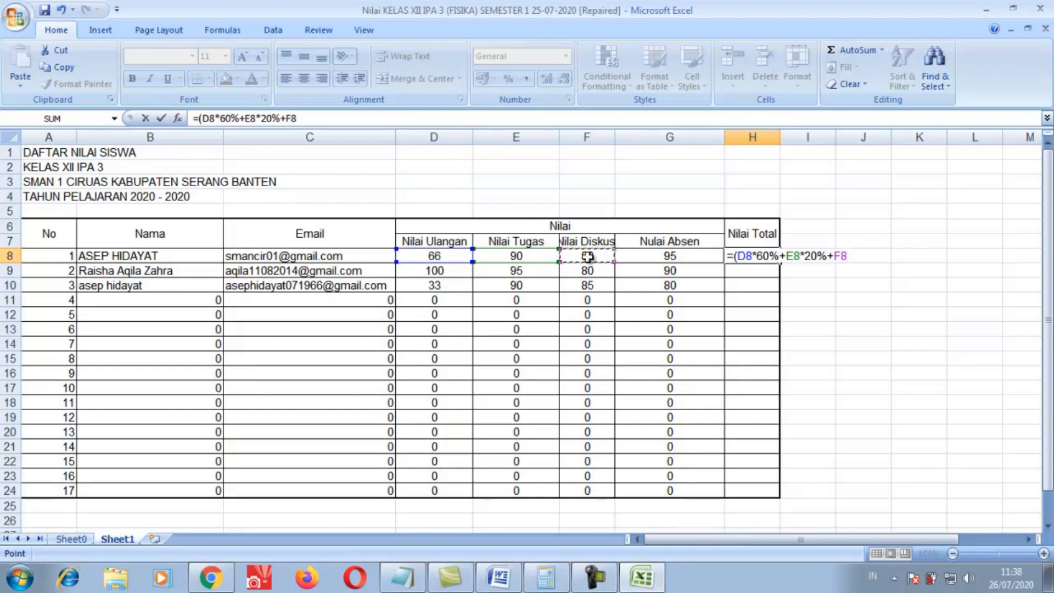
{"action": "type", "text": "*15%"}
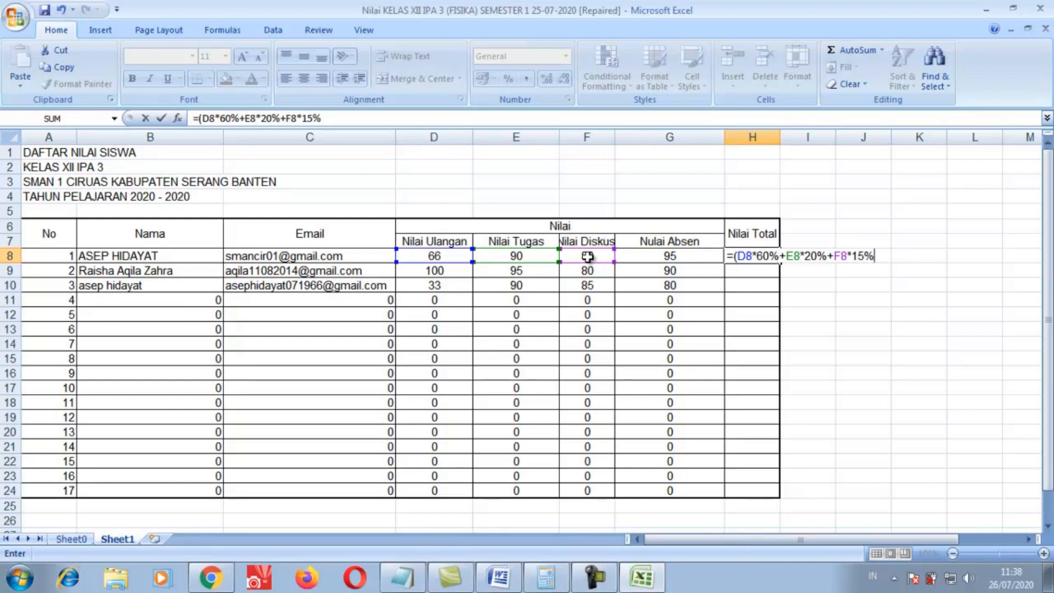
{"action": "type", "text": "+"}
{"action": "left_click", "coordinate": [555, 254]}
{"action": "left_click", "coordinate": [654, 256]}
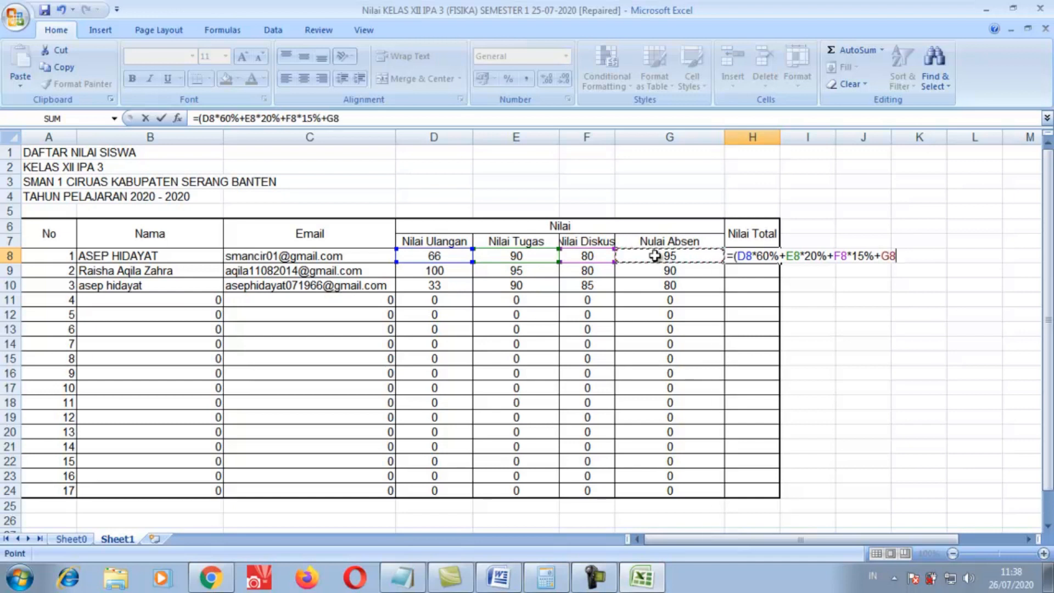
{"action": "type", "text": "*5%)"}
{"action": "key", "text": "Return"}
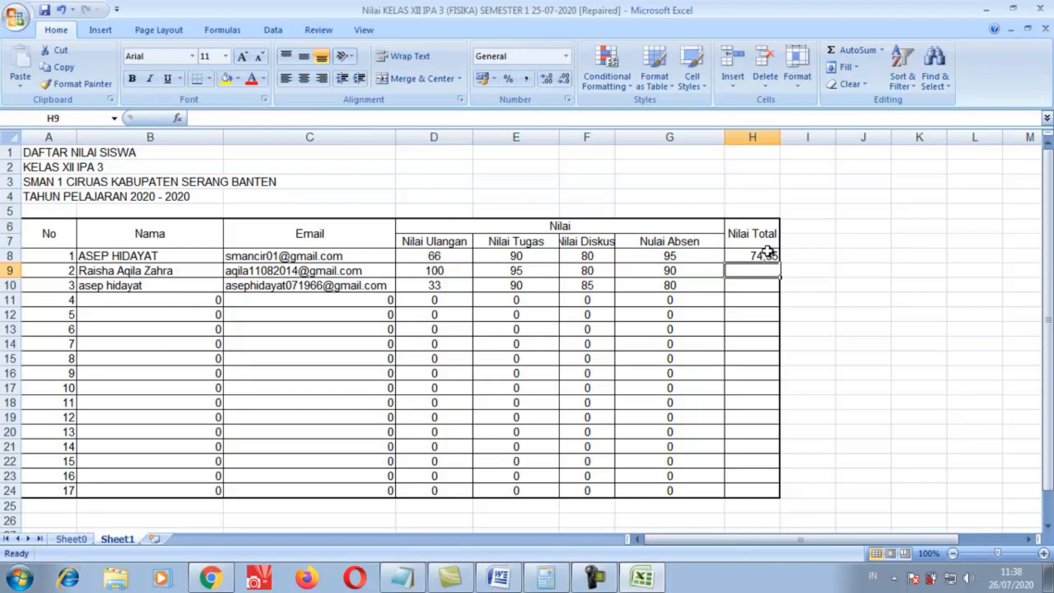
Center the contents of the Nilai Total column H horizontally
{"action": "left_click", "coordinate": [751, 138]}
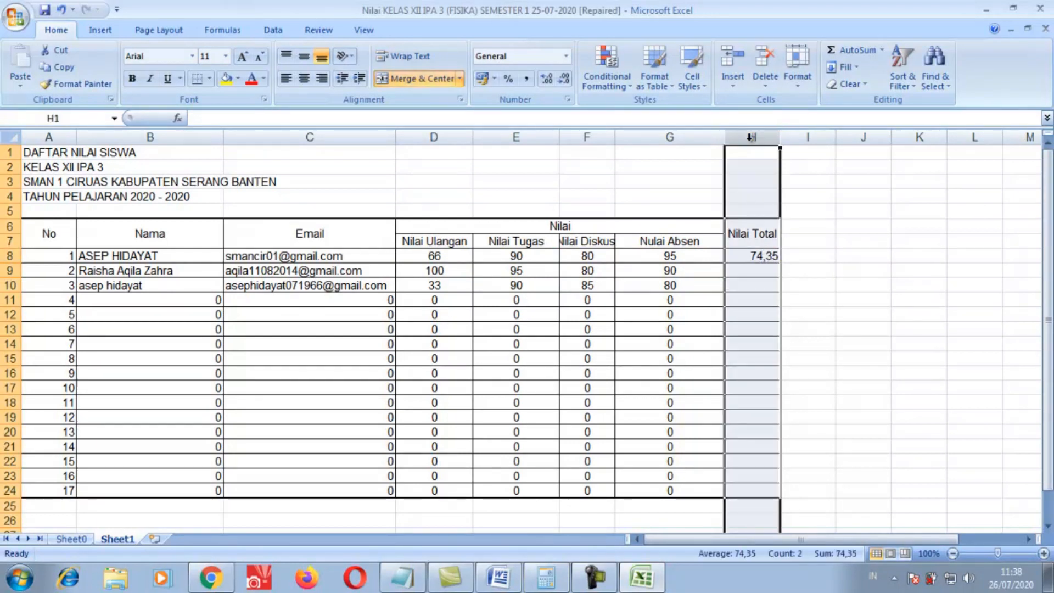
{"action": "left_click", "coordinate": [304, 78]}
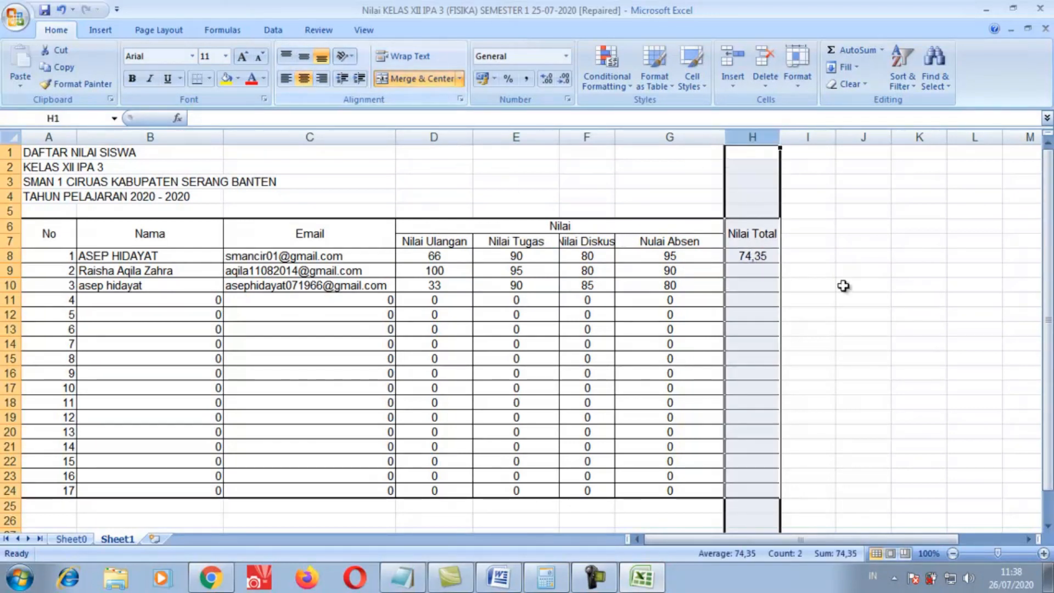
{"action": "left_click", "coordinate": [848, 284]}
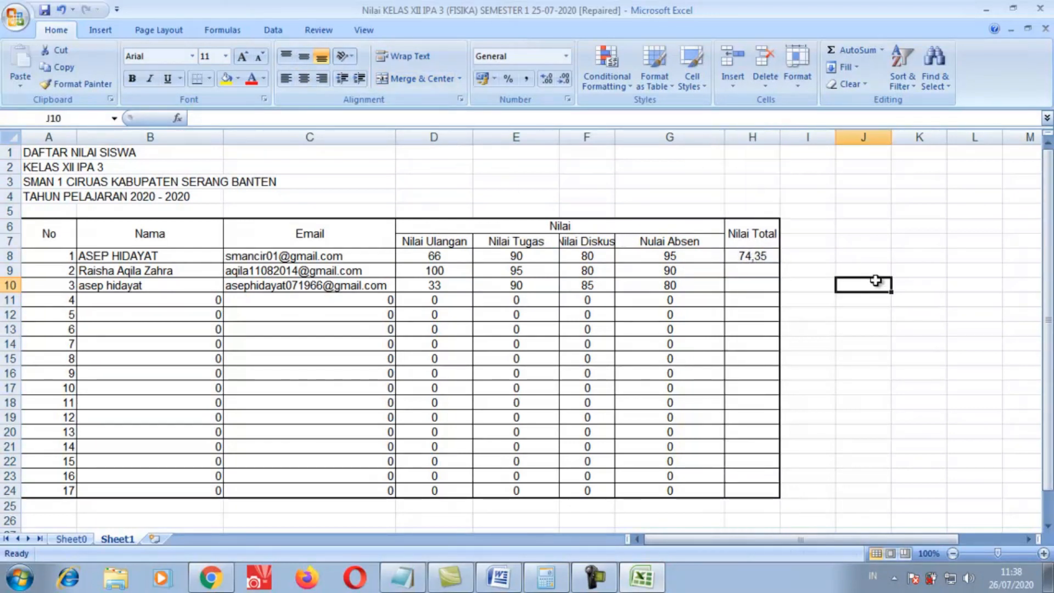
Fill the Nilai Total formula from H8 down to H24 and check row 10's Nilai Ulangan and Nilai Total cells
{"action": "left_click", "coordinate": [749, 256]}
{"action": "left_click_drag", "start_coordinate": [783, 264], "coordinate": [777, 498]}
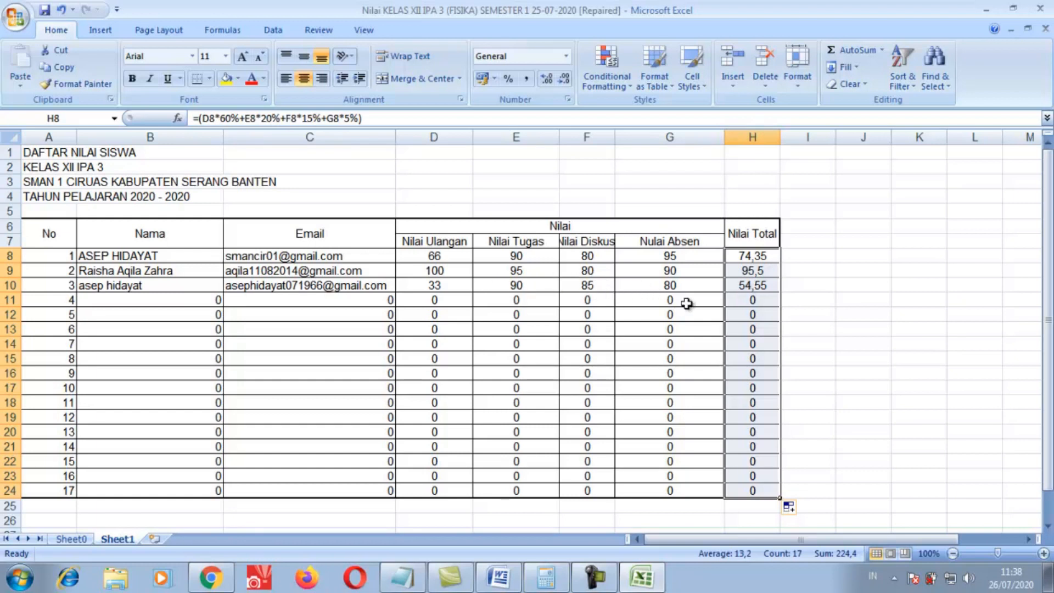
{"action": "left_click", "coordinate": [435, 289]}
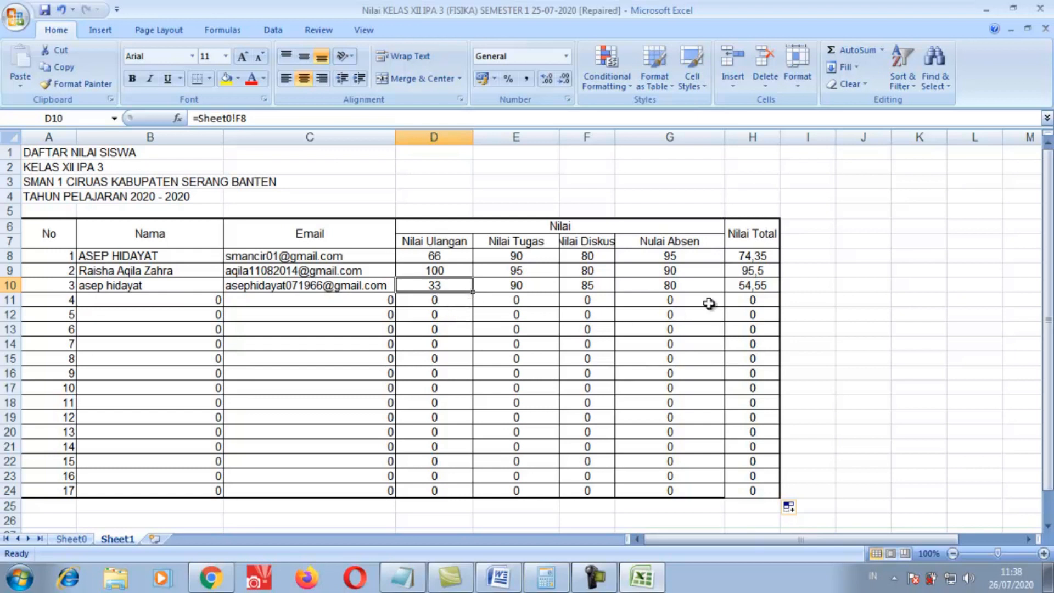
{"action": "left_click", "coordinate": [754, 288]}
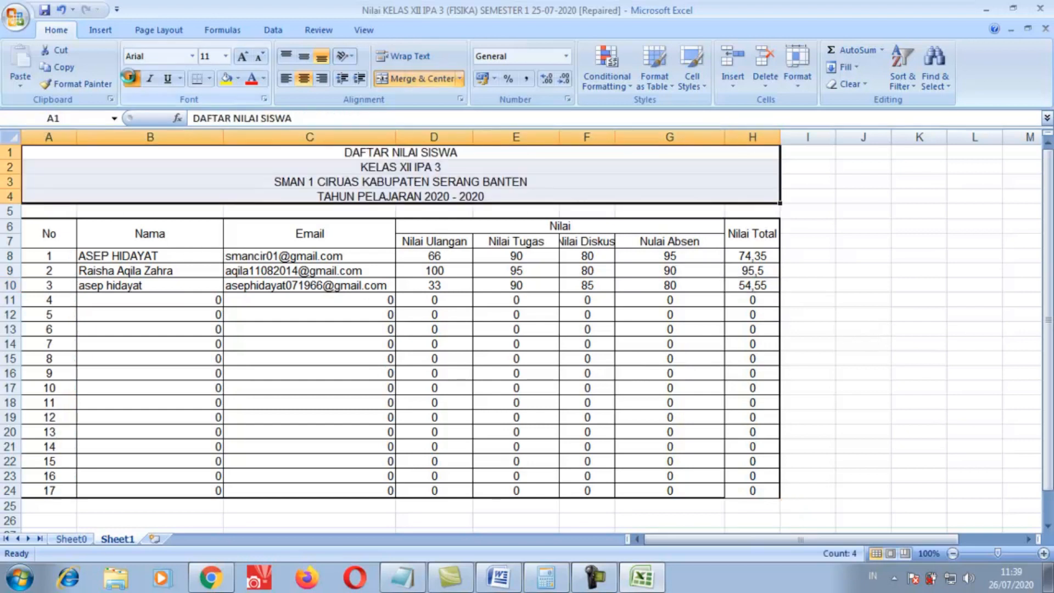
Make the merged title lines in rows 1 to 4 bold and enlarge their font by three size increments
{"action": "left_click", "coordinate": [132, 78]}
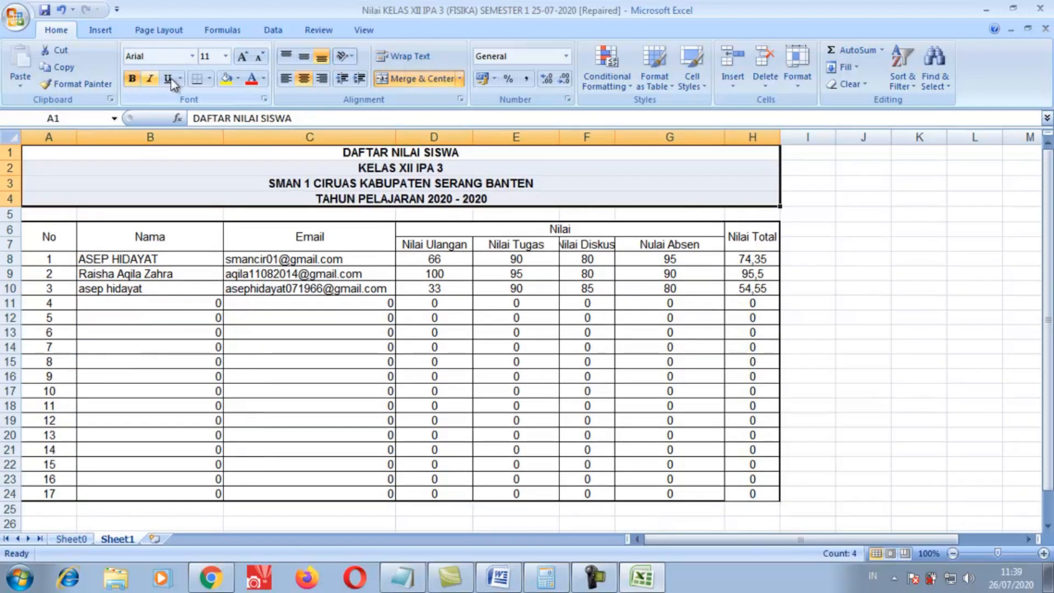
{"action": "left_click", "coordinate": [246, 60]}
{"action": "left_click", "coordinate": [246, 60]}
{"action": "left_click", "coordinate": [246, 59]}
{"action": "left_click", "coordinate": [828, 330]}
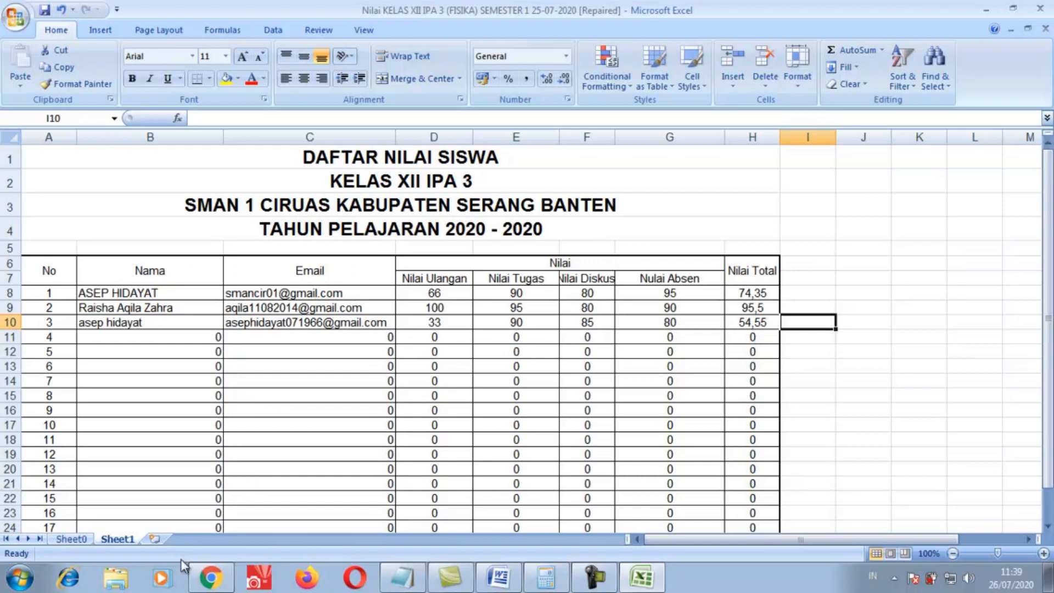
Switch to Chrome, showing the Google Classroom student work page for KELAS XII IPA 3 (FISIKA)
{"action": "left_click", "coordinate": [211, 578]}
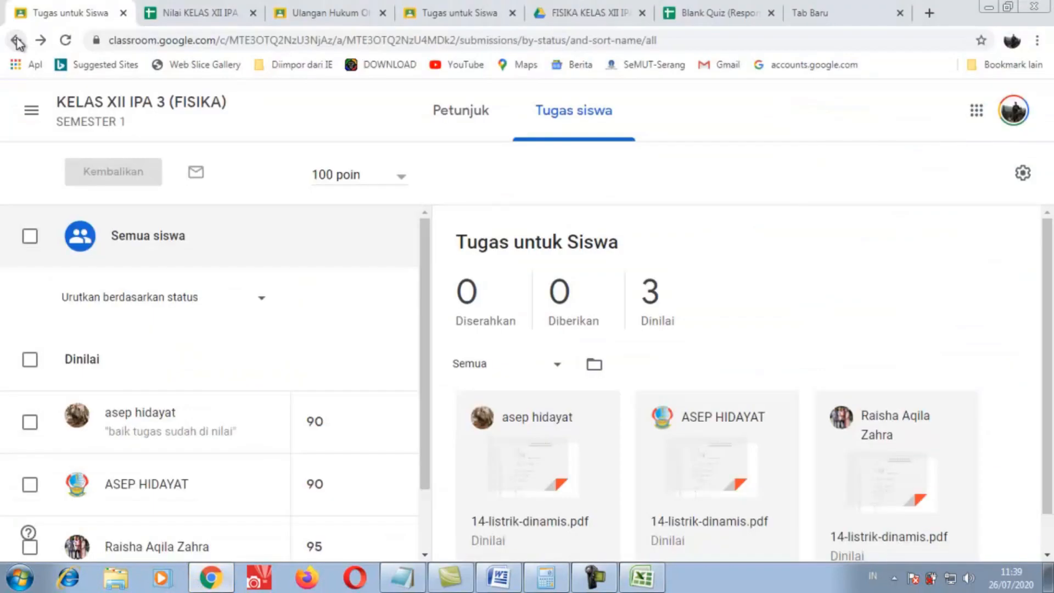